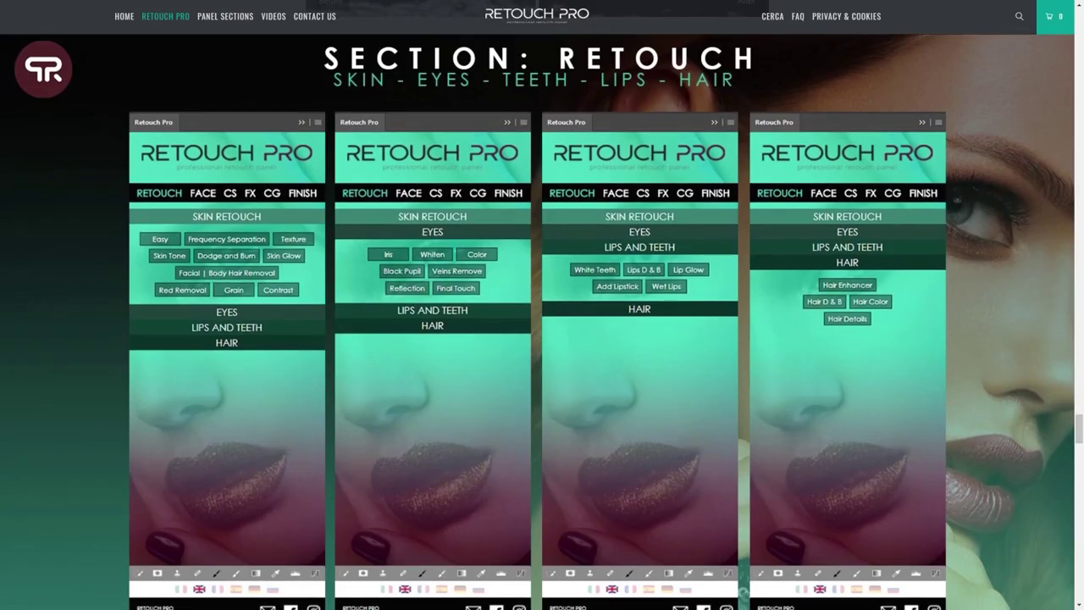
# Browse the Retouch Pro website's panel section previews, product page and gallery
pyautogui.scroll(-7, 542, 322)
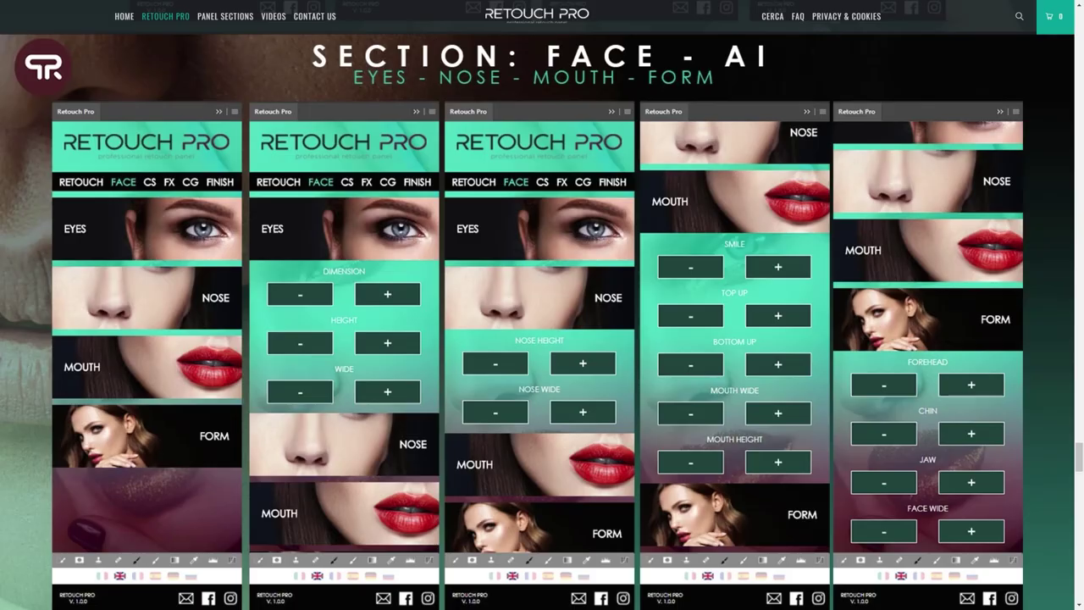
pyautogui.scroll(-5, 543, 322)
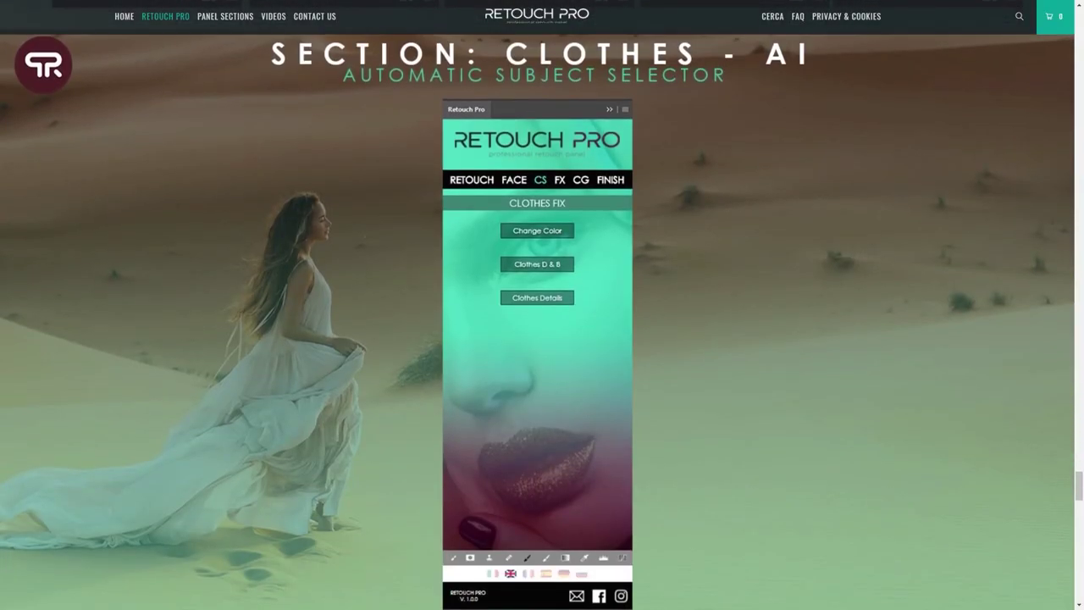
pyautogui.scroll(-5, 543, 322)
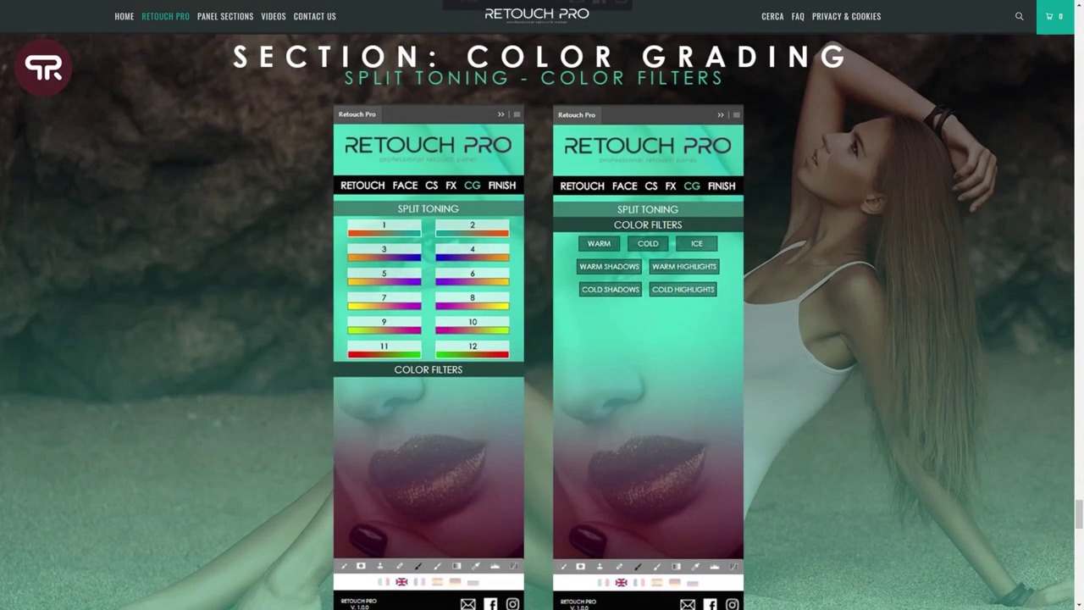
pyautogui.scroll(-5, 542, 322)
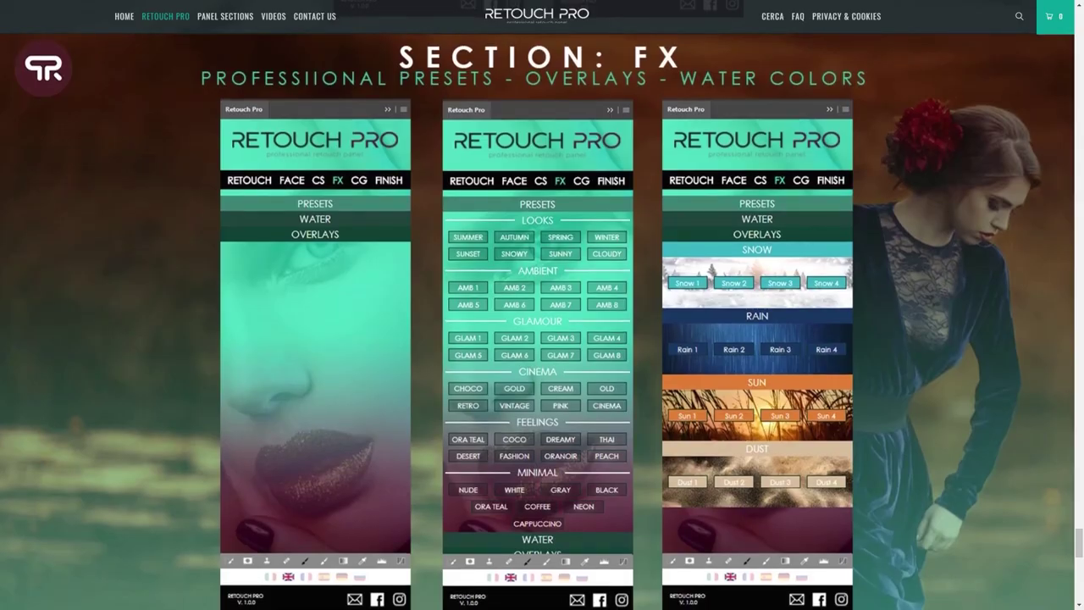
pyautogui.scroll(-5, 543, 322)
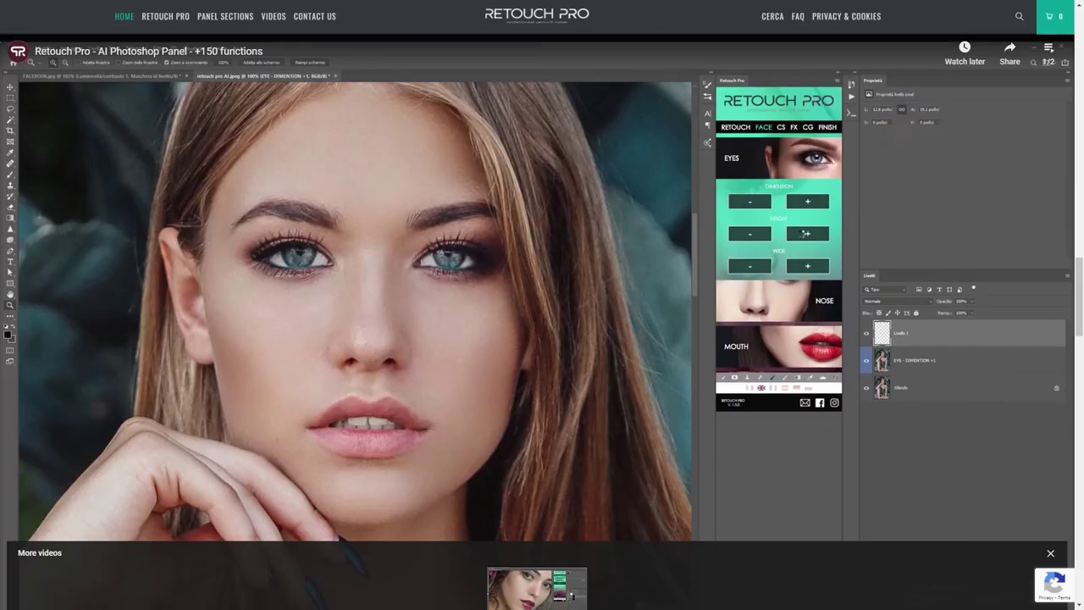
pyautogui.scroll(-7, 542, 322)
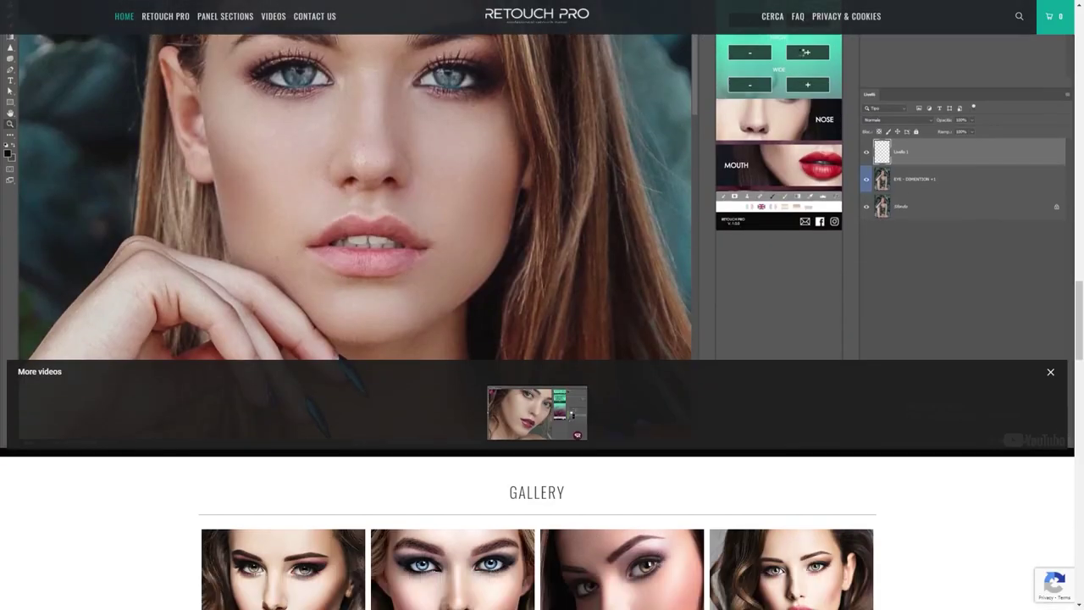
pyautogui.scroll(-4, 542, 322)
pyautogui.scroll(-2, 542, 322)
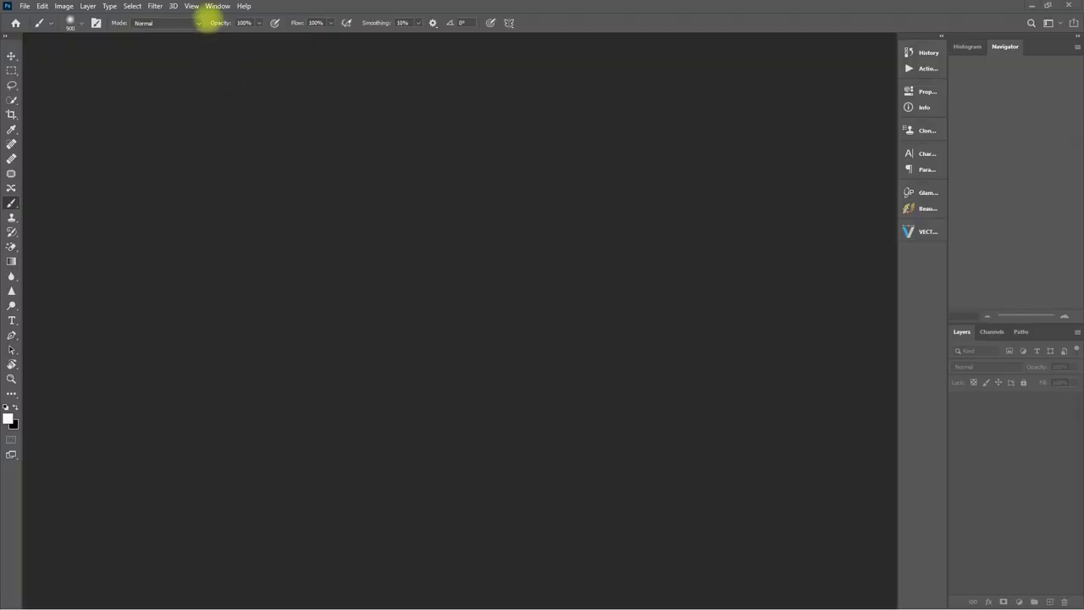
# Open the Retouch Pro extension panel and undock it into a floating panel over the workspace
pyautogui.click(213, 7)
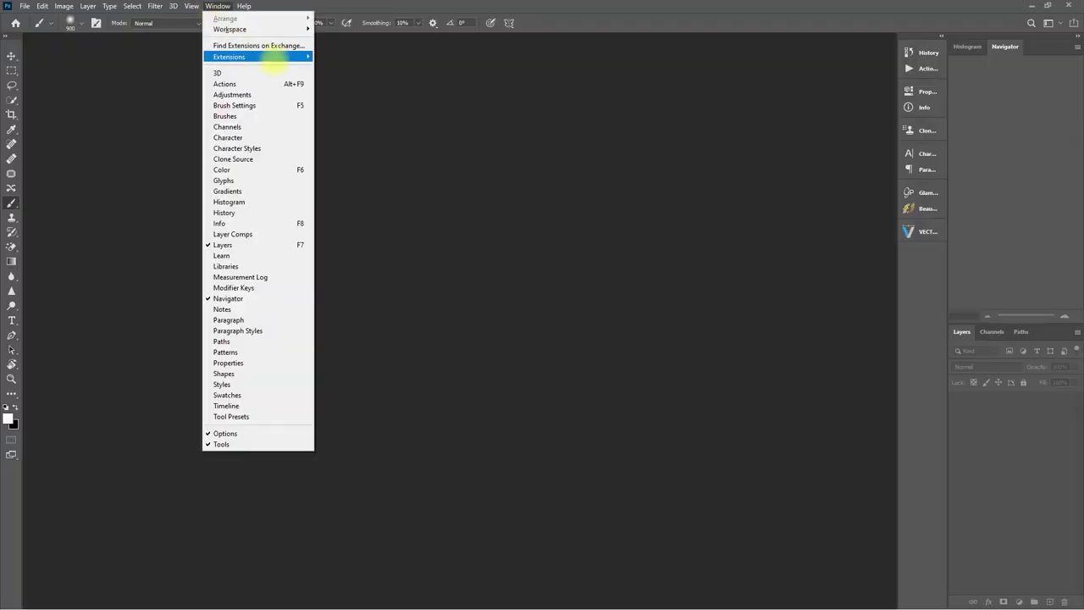
pyautogui.moveTo(279, 57)
pyautogui.click(415, 100)
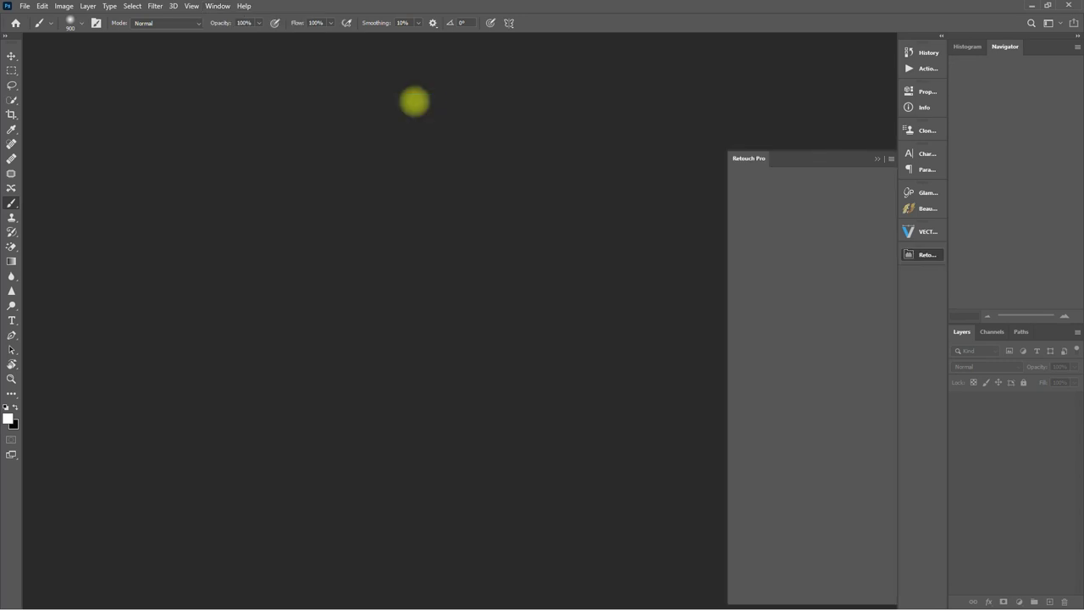
pyautogui.moveTo(801, 158)
pyautogui.mouseDown()
pyautogui.moveTo(621, 149)
pyautogui.moveTo(467, 111)
pyautogui.mouseUp()
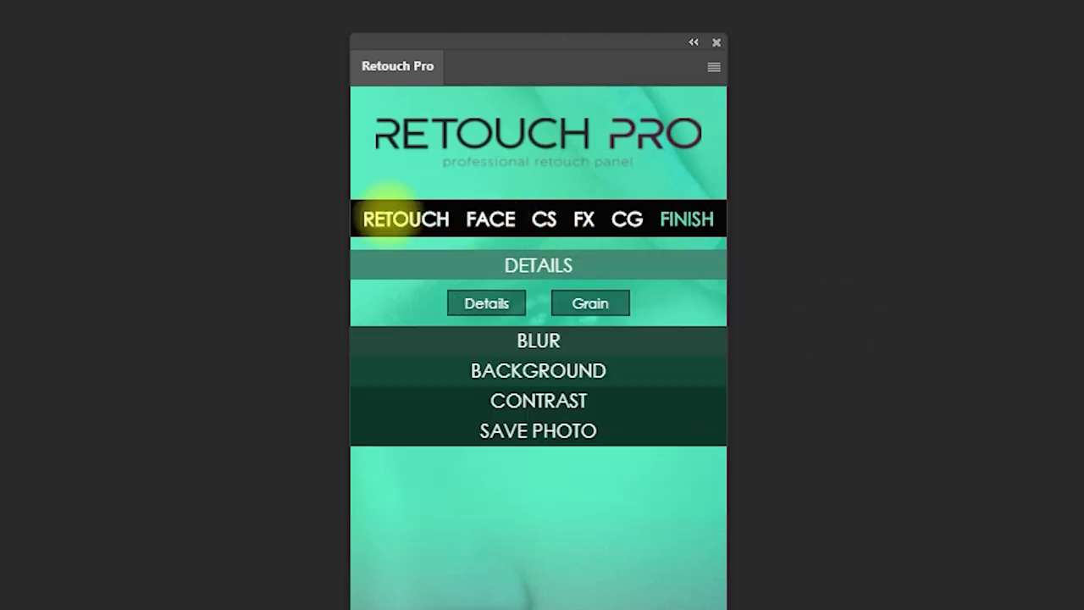
# Look through the Retouch, Face, CS, FX, CG and Finish sections of the Retouch Pro panel
pyautogui.click(389, 216)
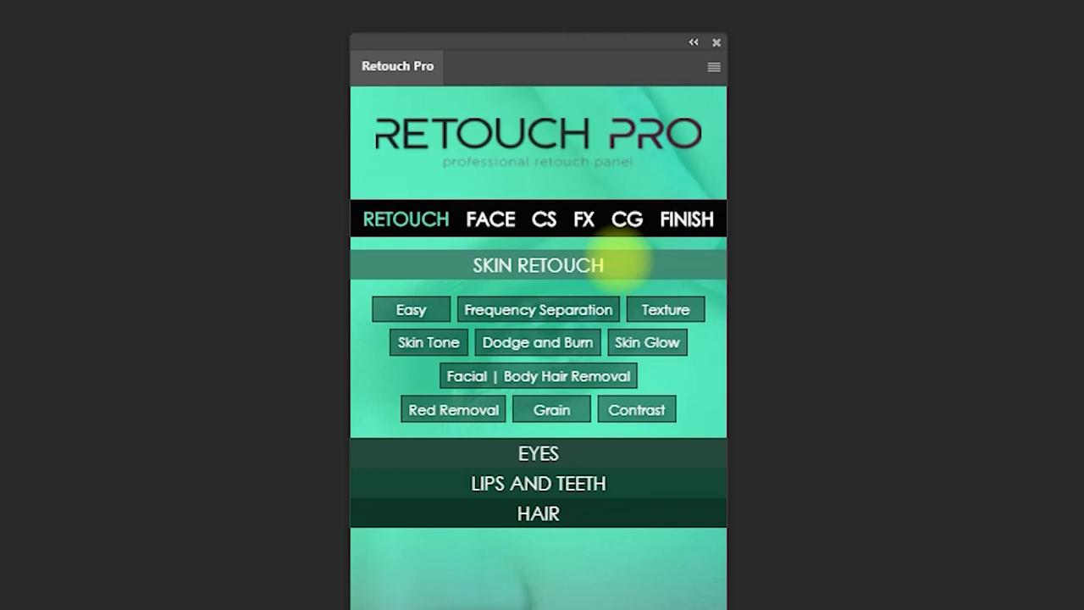
pyautogui.click(491, 219)
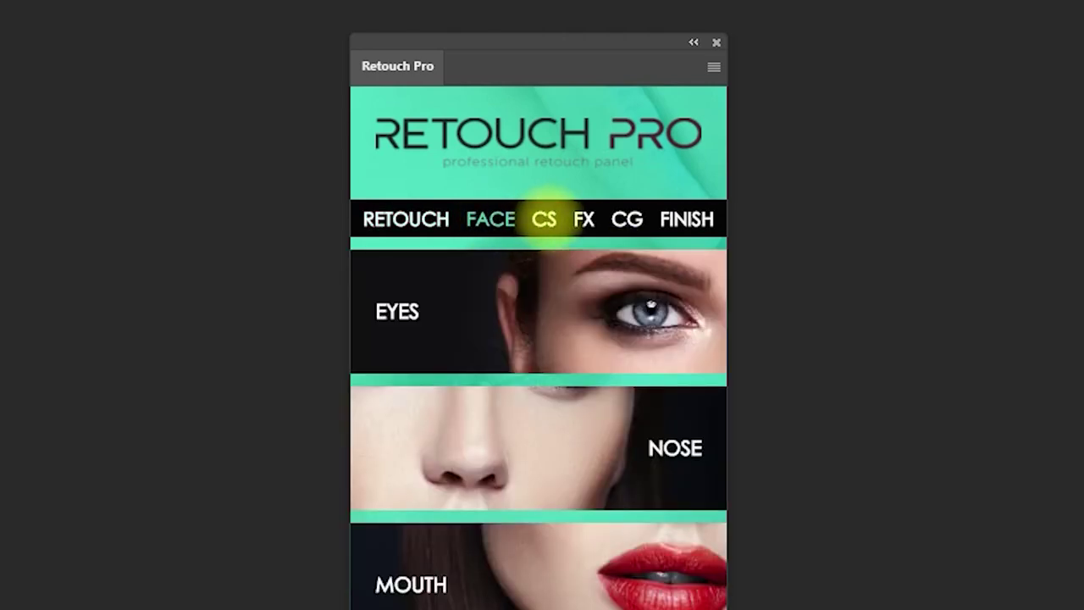
pyautogui.click(544, 220)
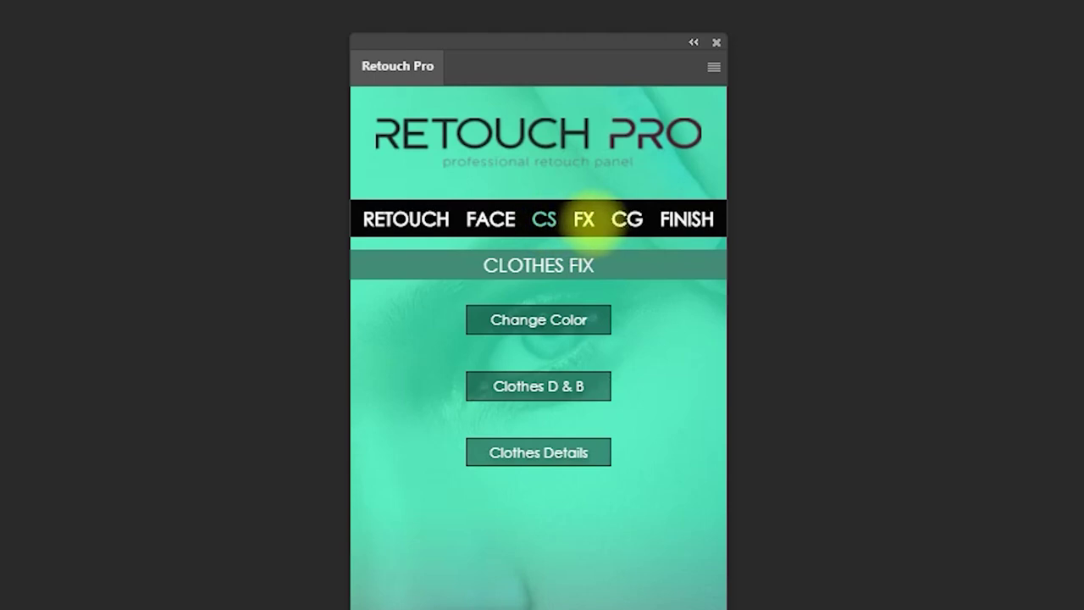
pyautogui.click(584, 219)
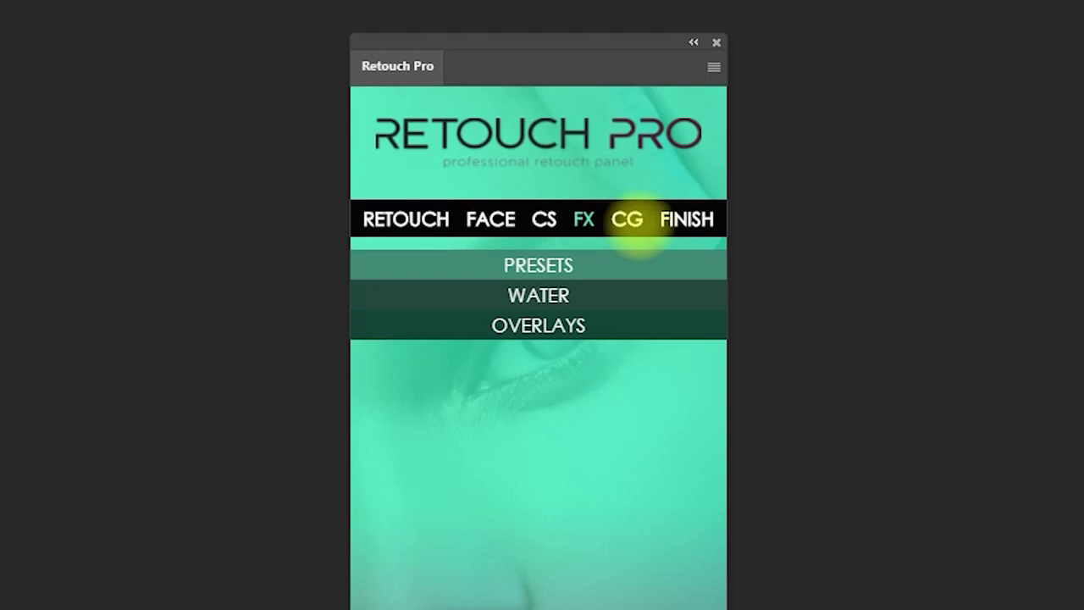
pyautogui.click(629, 222)
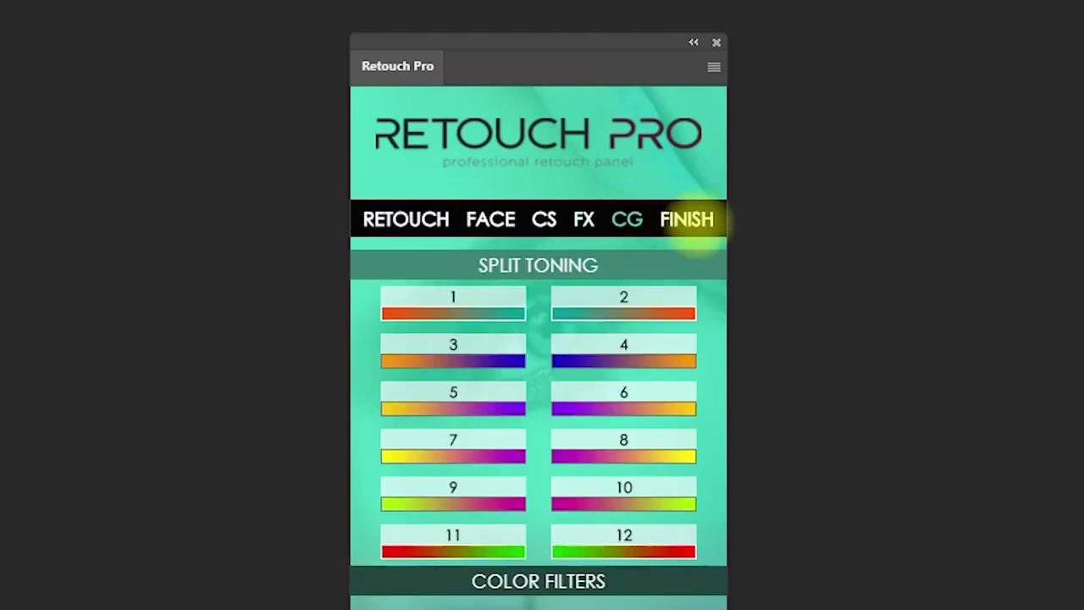
pyautogui.click(688, 221)
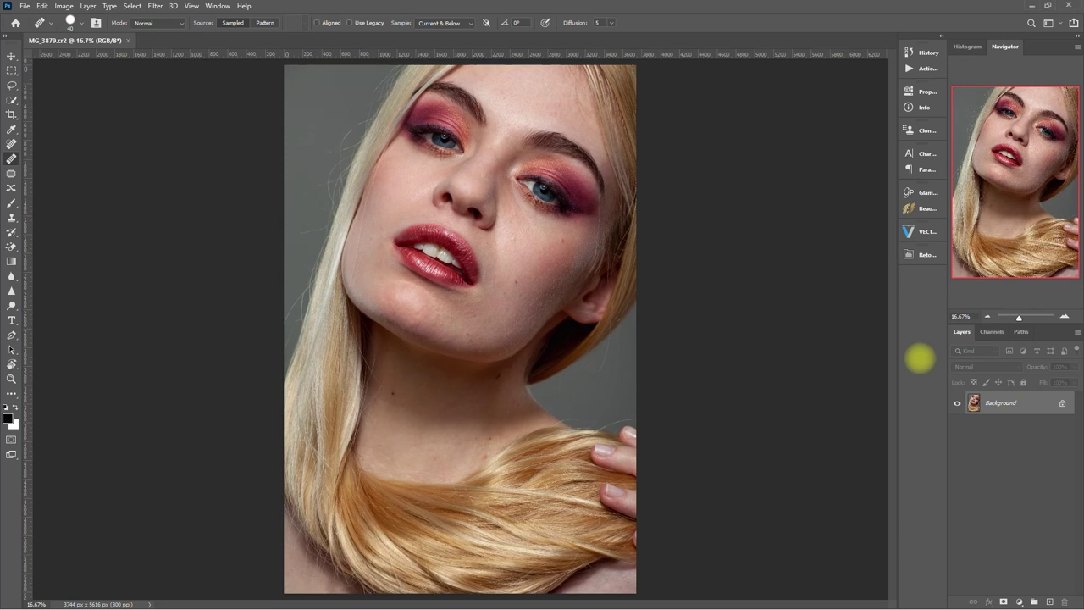
# Duplicate the portrait's background layer, add an empty layer above it, and set the Healing Brush to sample Current & Below
pyautogui.hotkey('ctrl', 'j')
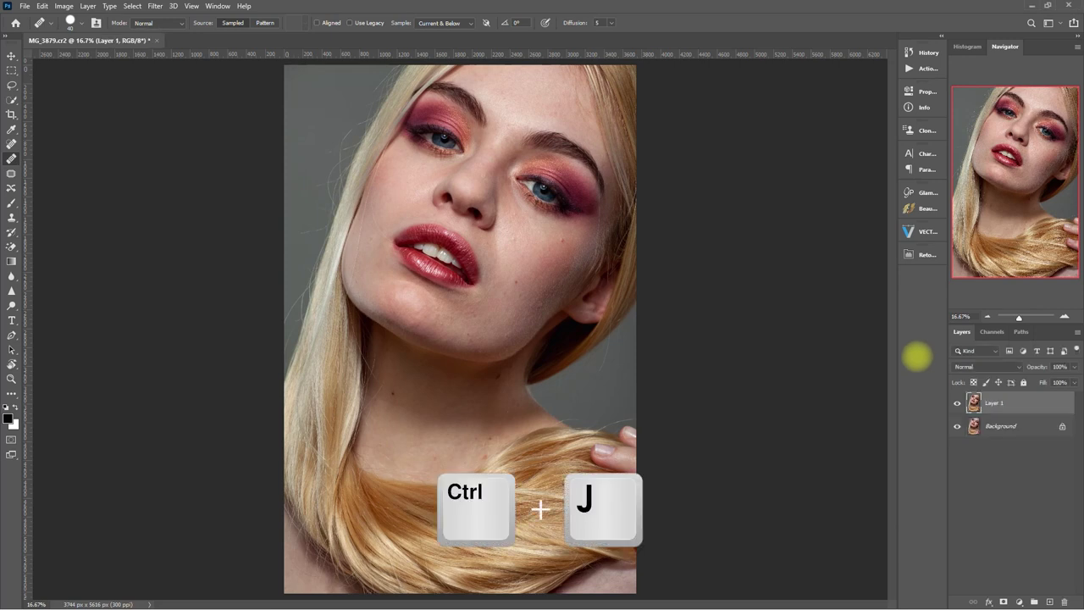
pyautogui.click(1050, 601)
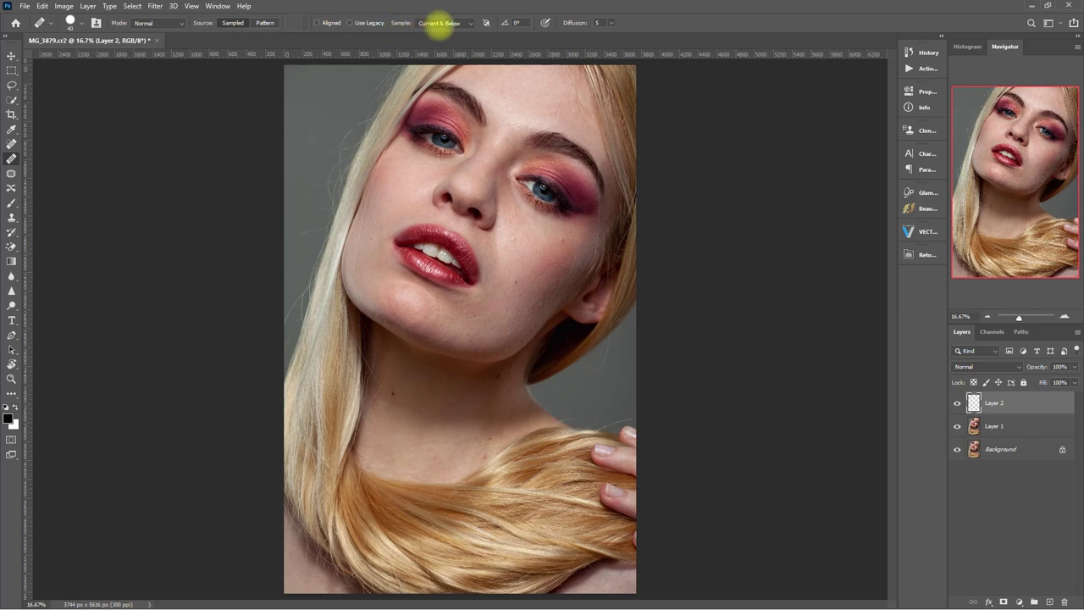
pyautogui.click(466, 23)
pyautogui.click(437, 40)
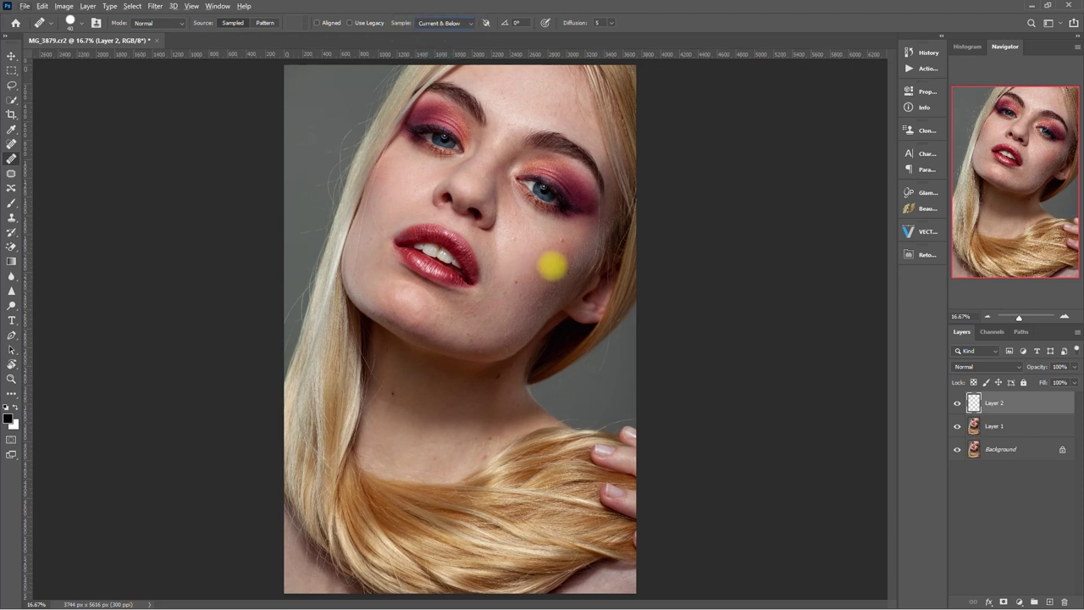
# Remove the spots and moles from the face and neck on the empty layer with the Healing Brush
pyautogui.scroll(3, 680, 300)
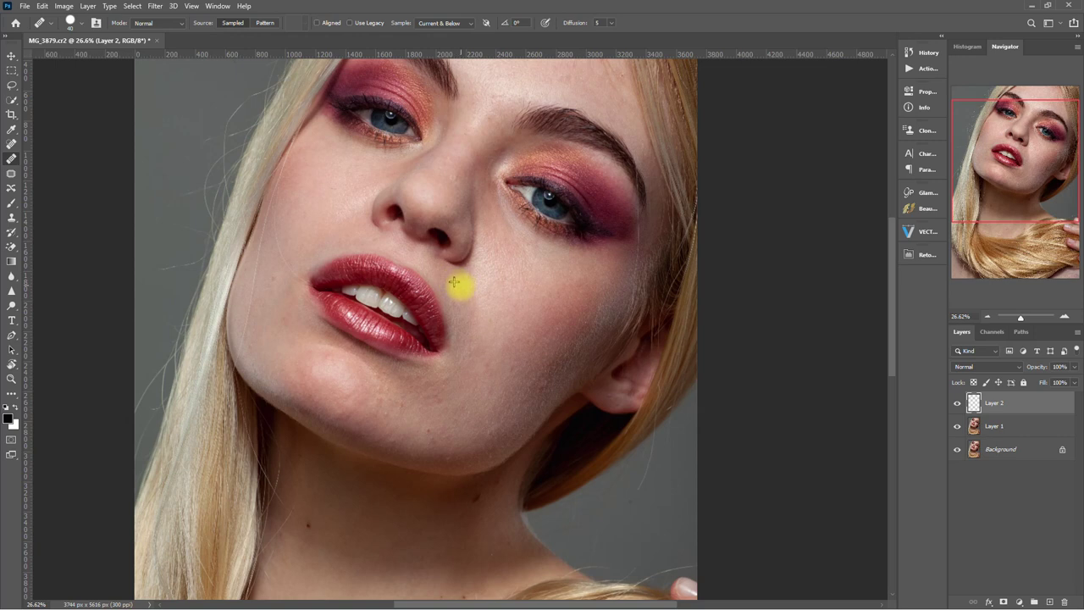
pyautogui.scroll(2, 450, 205)
pyautogui.scroll(2, 450, 205)
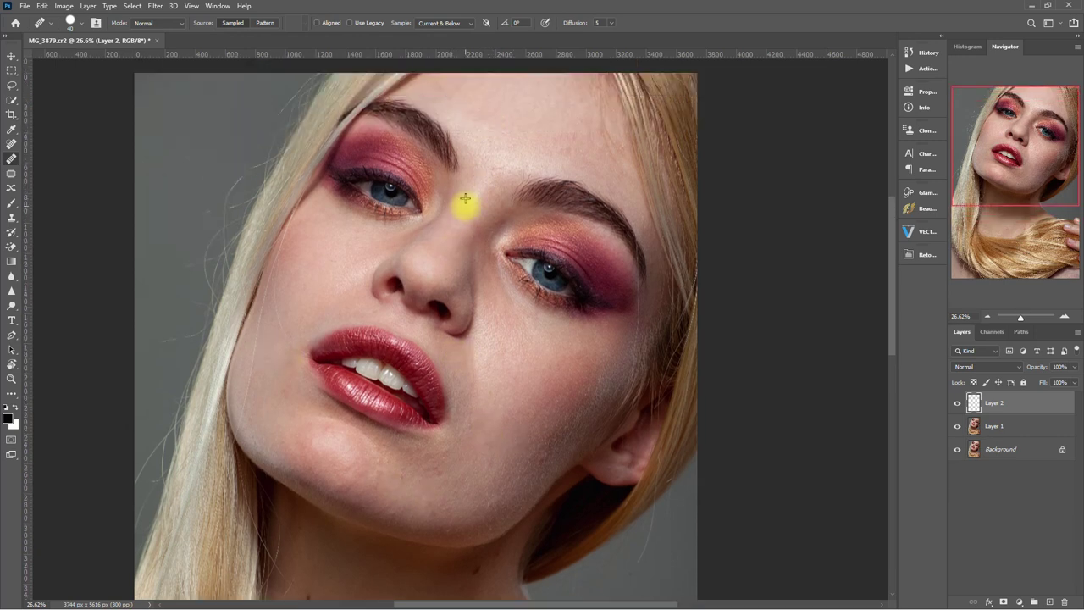
pyautogui.scroll(-5, 364, 409)
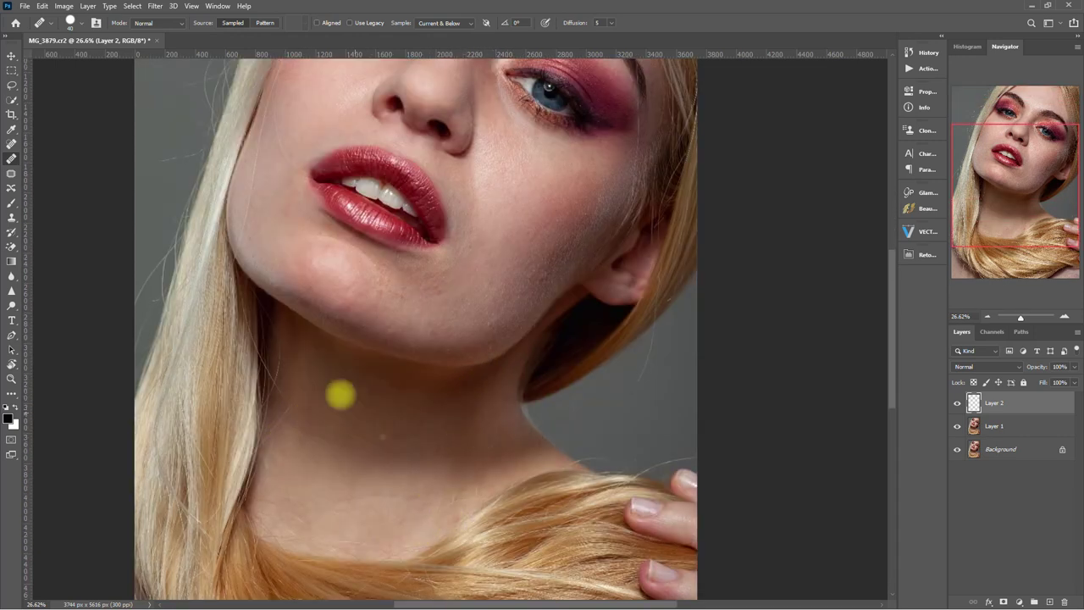
pyautogui.scroll(6, 339, 392)
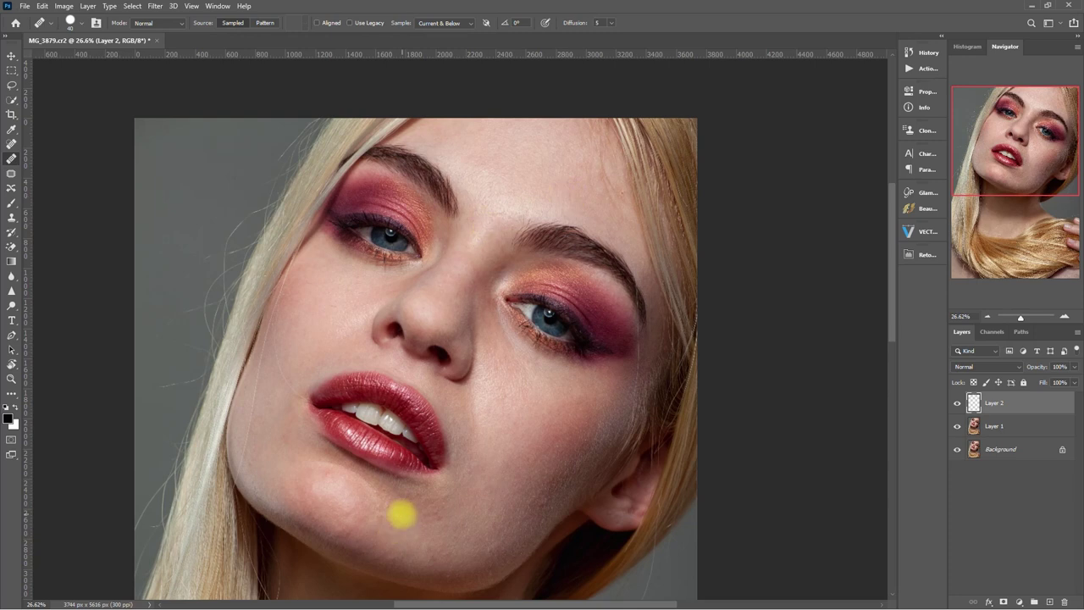
# Toggle the healing layer's visibility to compare the skin before and after blemish removal
pyautogui.scroll(-2, 423, 557)
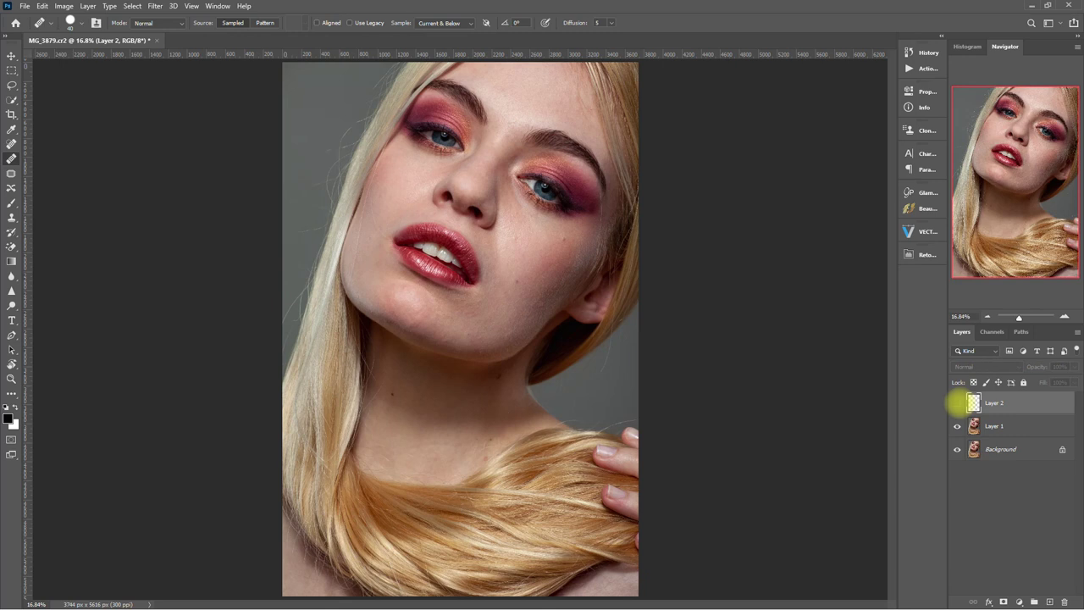
pyautogui.click(958, 404)
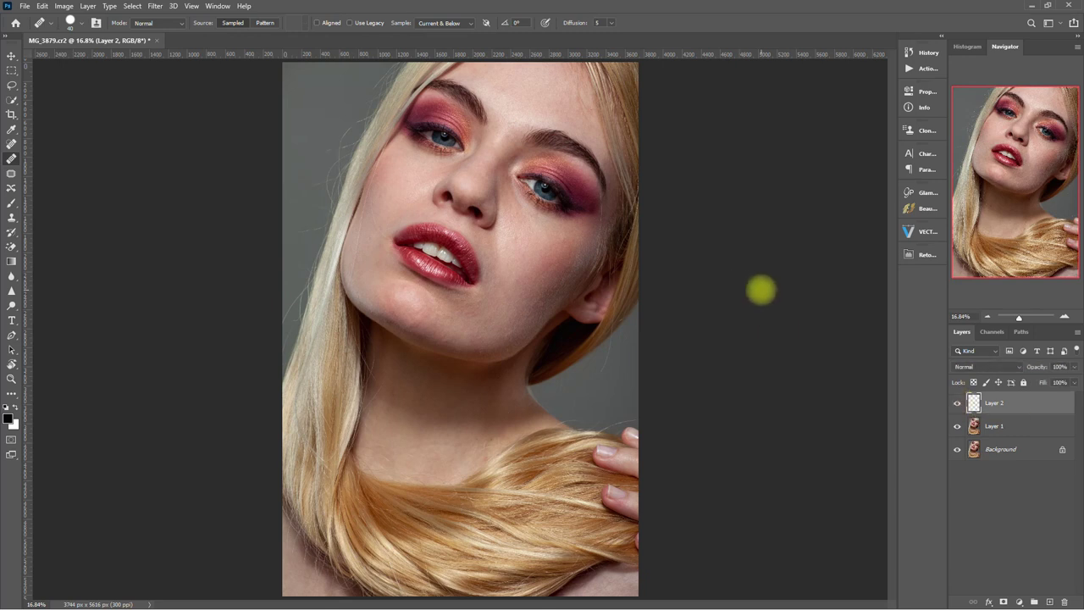
pyautogui.click(958, 404)
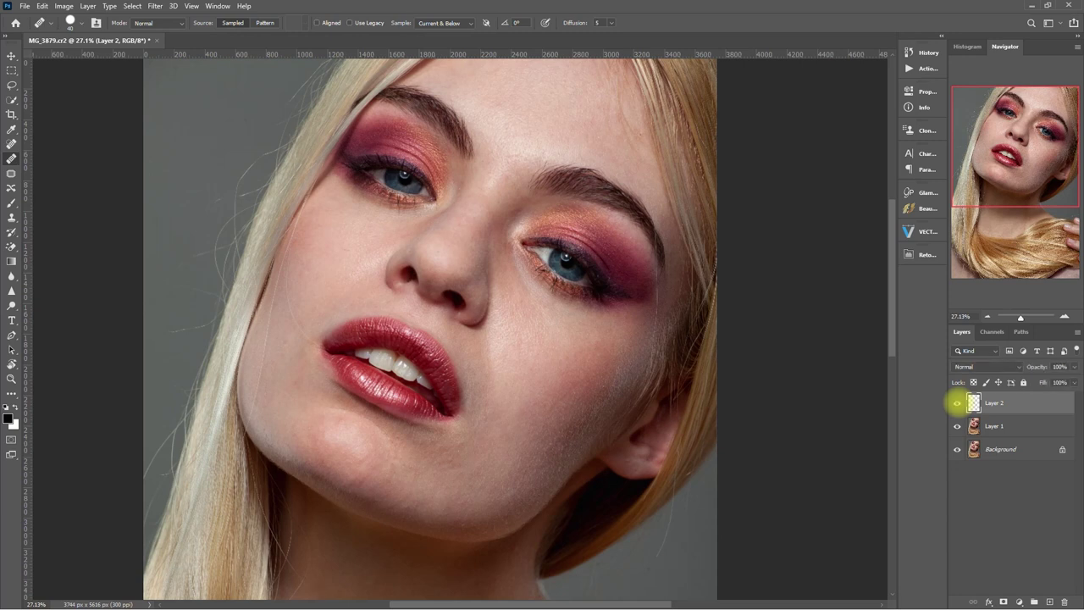
pyautogui.hotkey('ctrl', '0')
# Stamp all visible layers into a new merged layer at the top of the stack
pyautogui.click(976, 497)
pyautogui.press('v')
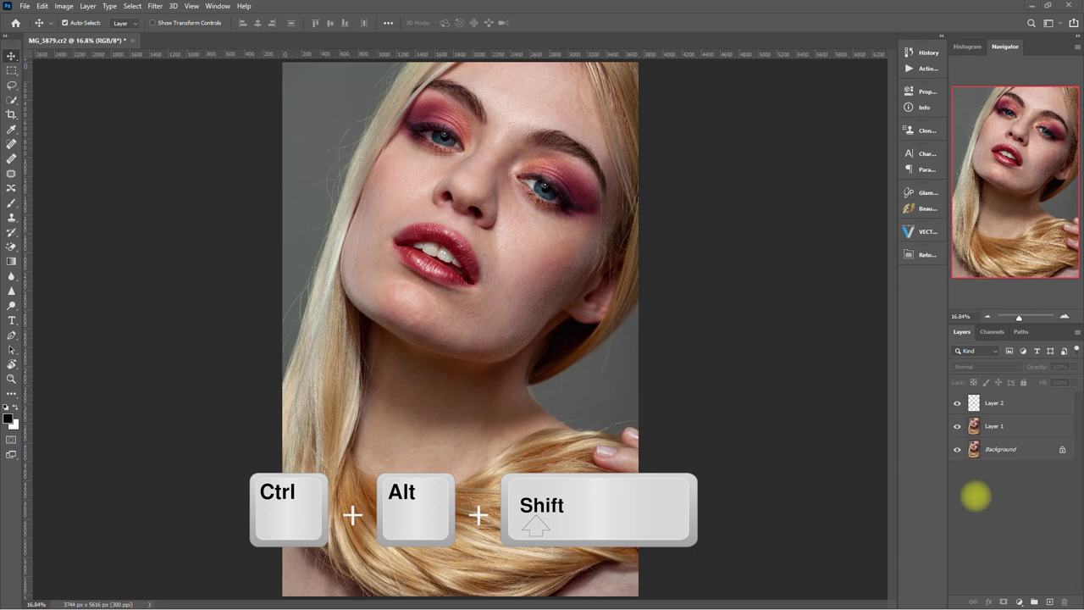
pyautogui.hotkey('ctrl', 'alt', 'shift', 'e')
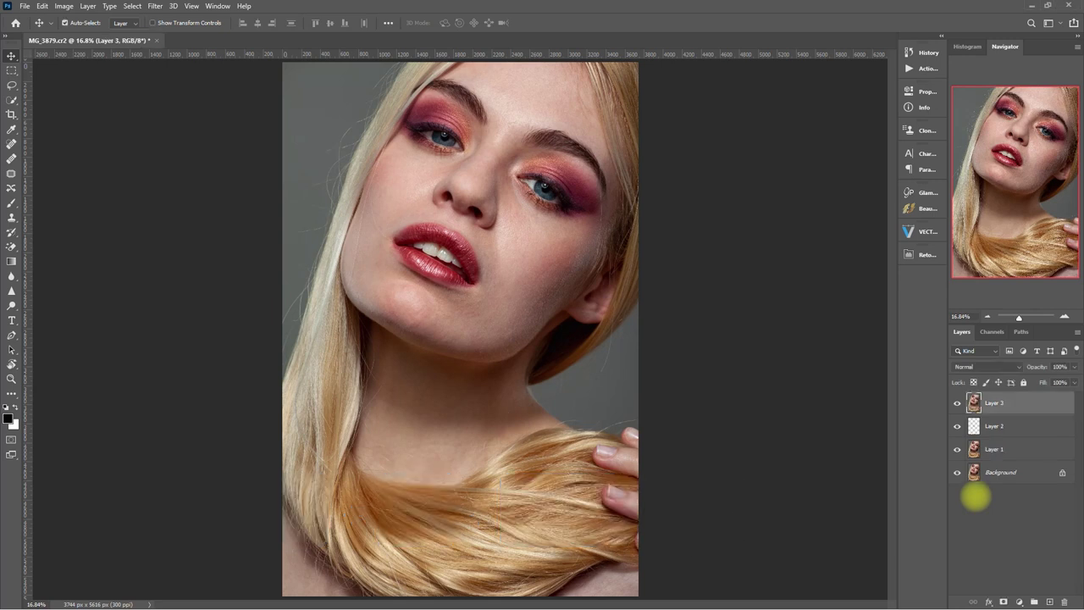
# Run the Retouch Pro Easy skin retouch on the merged layer and collapse its panel
pyautogui.click(928, 255)
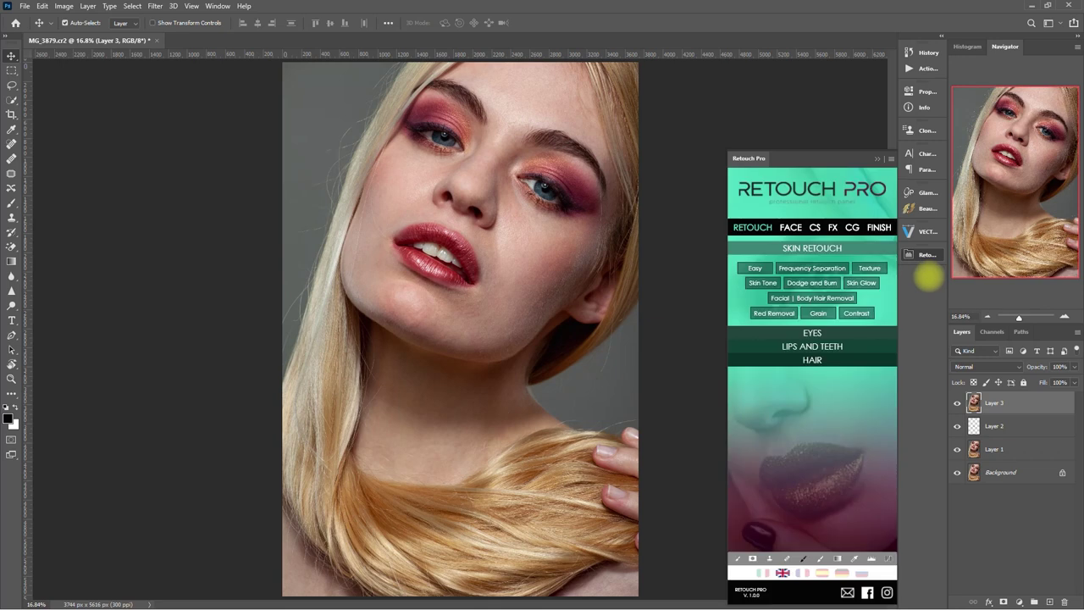
pyautogui.click(756, 268)
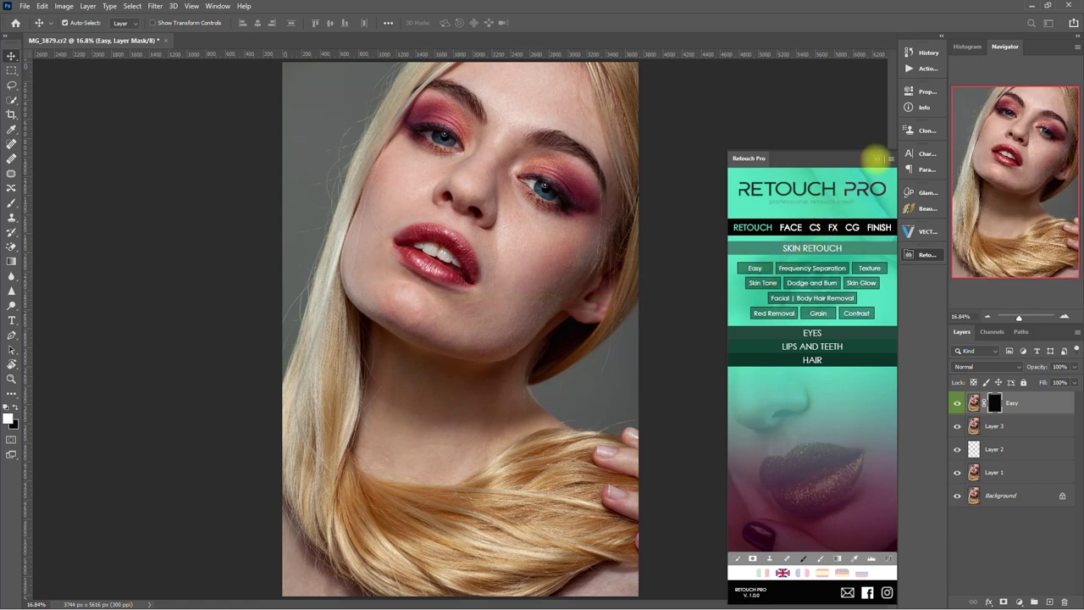
pyautogui.click(878, 158)
# Paint white on the Easy layer's mask over the facial skin, using a smaller brush around the eyes, nose and lips
pyautogui.click(11, 203)
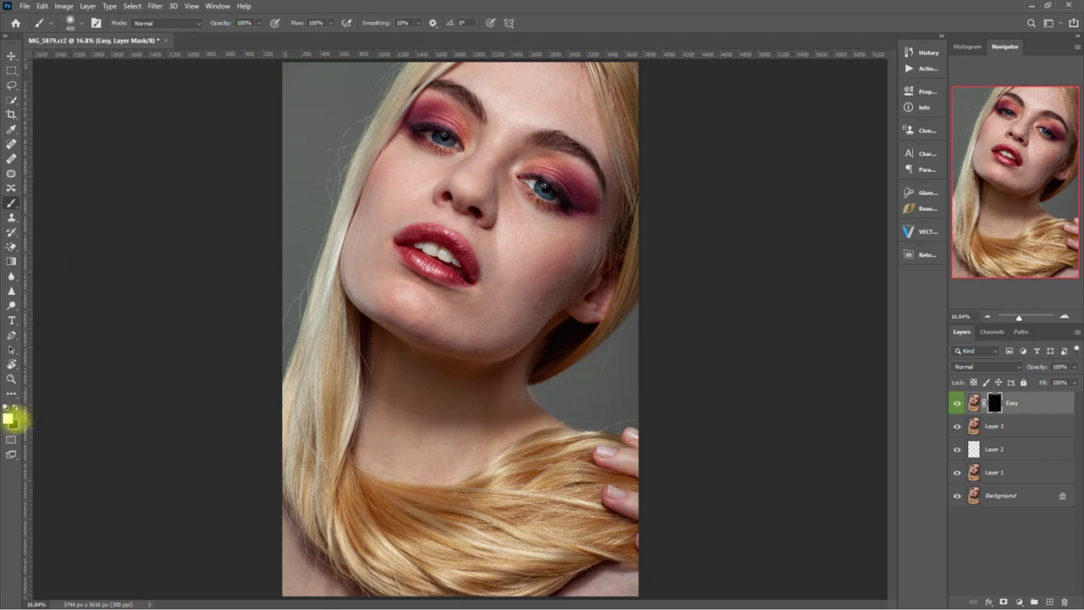
pyautogui.scroll(4, 714, 218)
pyautogui.moveTo(710, 227); pyautogui.dragTo(793, 313)
pyautogui.press('[')
pyautogui.press('[')
pyautogui.press('[')
pyautogui.moveTo(516, 119); pyautogui.dragTo(507, 121)
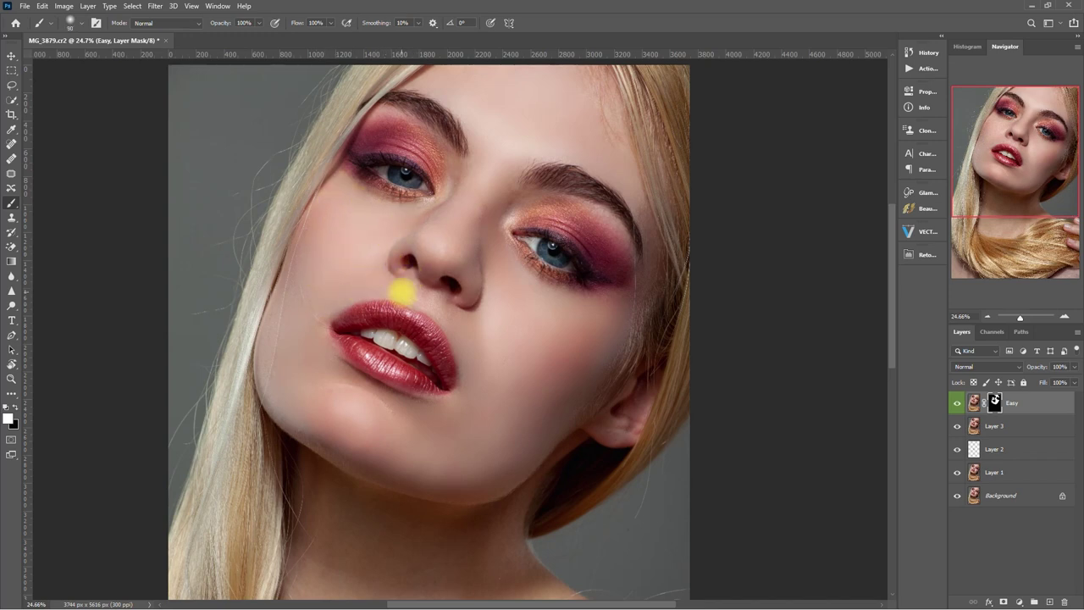
pyautogui.press('x')
pyautogui.press('[')
pyautogui.scroll(1, 445, 271)
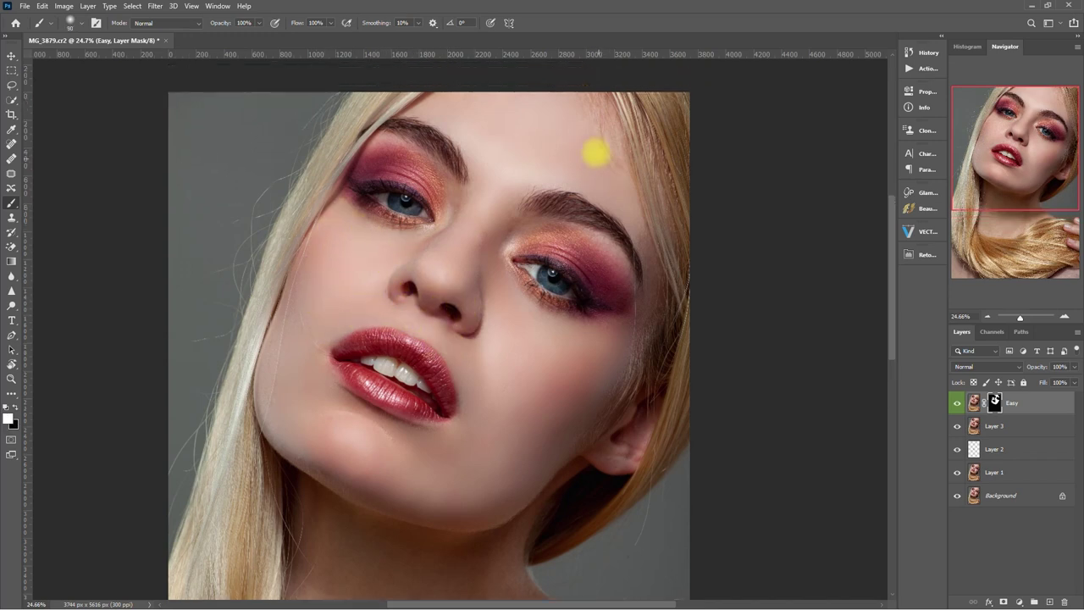
# Toggle the Easy layer's visibility to compare the skin before and after smoothing, and inspect the face up close
pyautogui.hotkey('ctrl', '0')
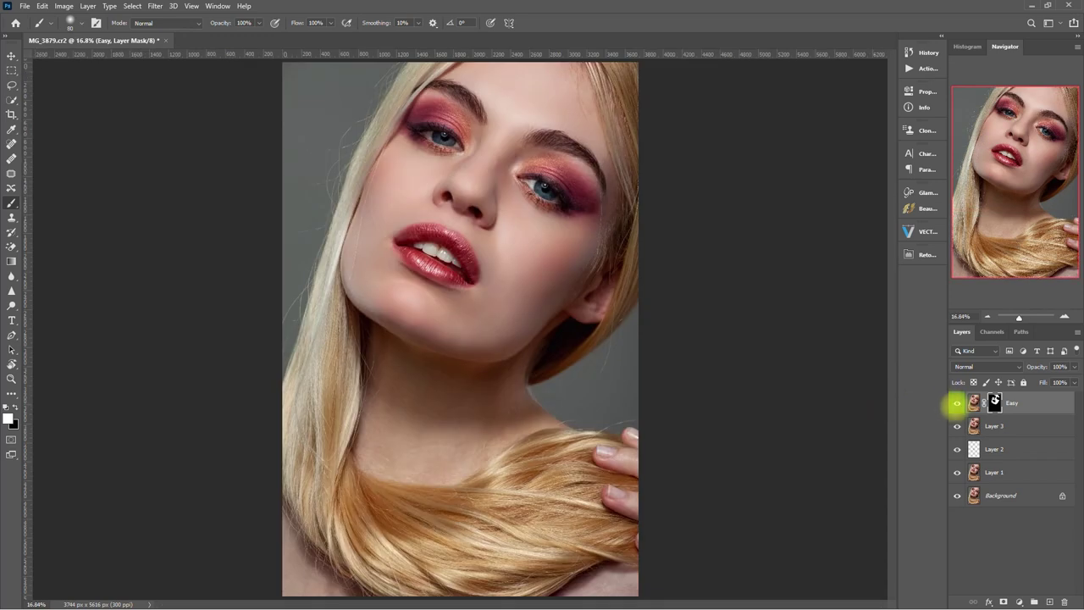
pyautogui.click(956, 403)
pyautogui.click(957, 404)
pyautogui.scroll(5, 696, 288)
pyautogui.moveTo(719, 312); pyautogui.dragTo(809, 399)
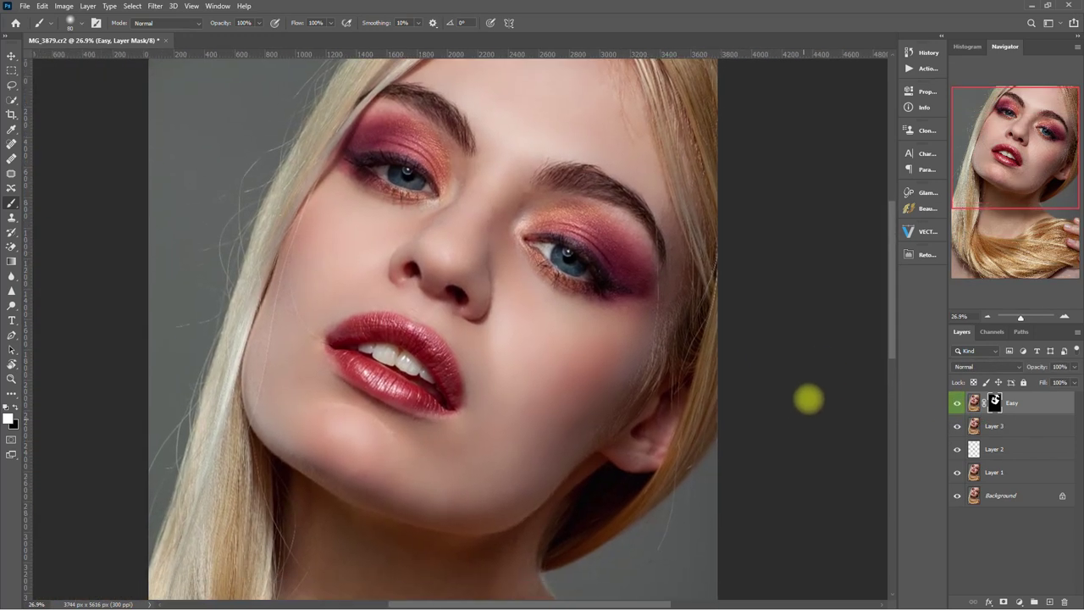
# Compare the skin with and without the Easy layer, and lower the layer's opacity to 50%
pyautogui.click(957, 403)
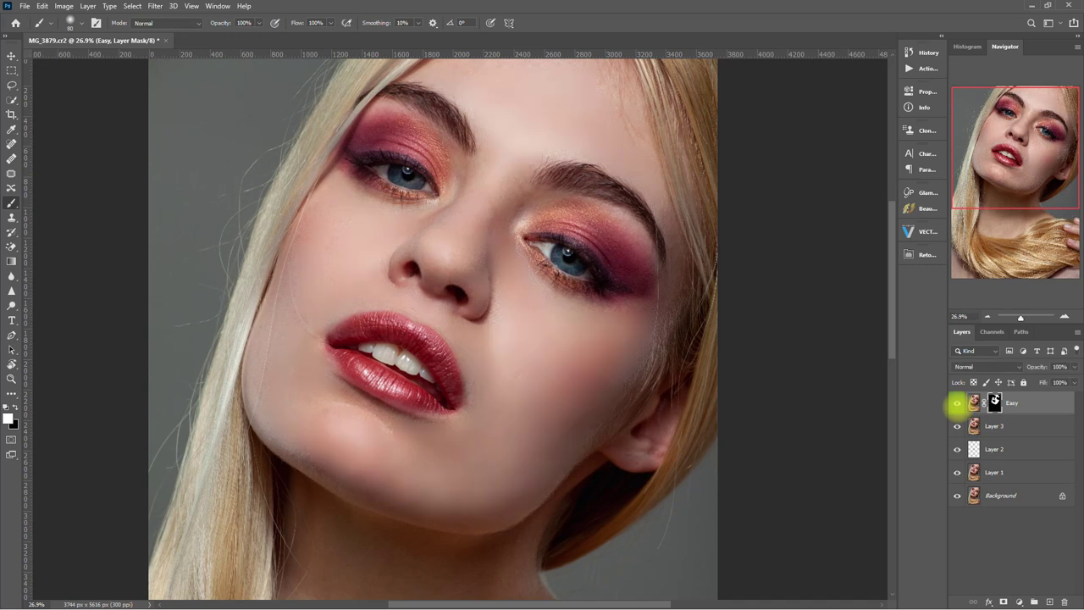
pyautogui.click(957, 403)
pyautogui.moveTo(1074, 367); pyautogui.dragTo(1057, 382)
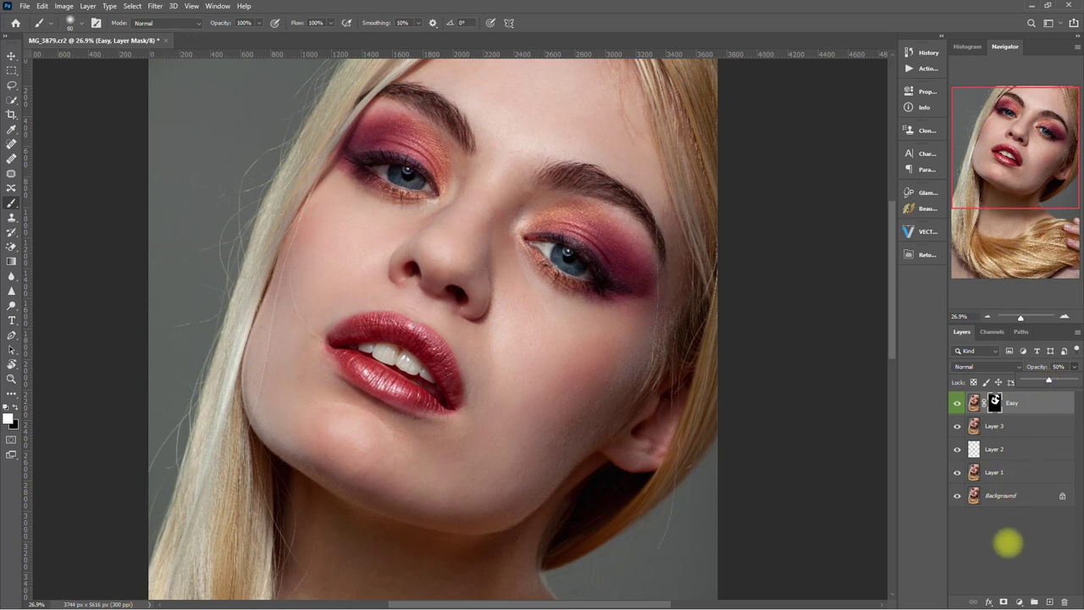
pyautogui.click(1008, 549)
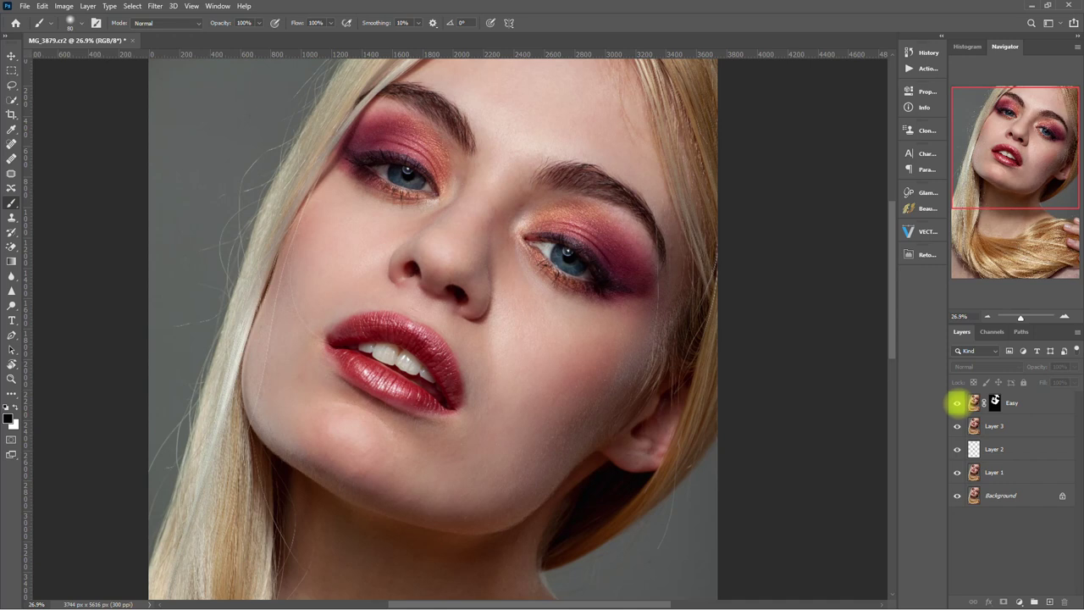
pyautogui.hotkey('ctrl', '0')
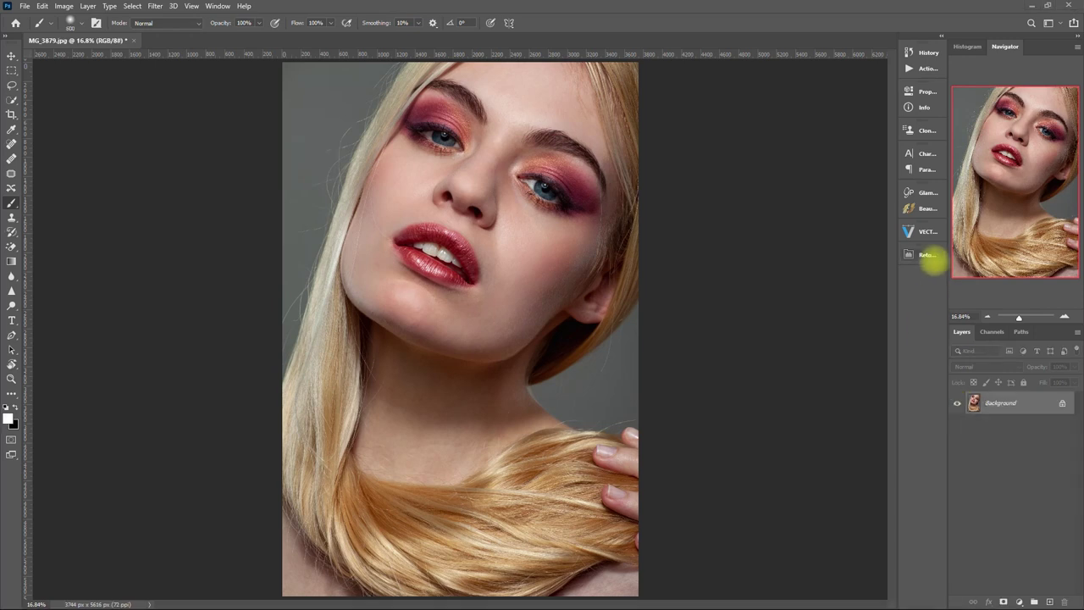
# Run the Retouch Pro Texture function and paint white on the Skin Texture group's mask over the facial skin, avoiding the eyes and lips
pyautogui.click(924, 254)
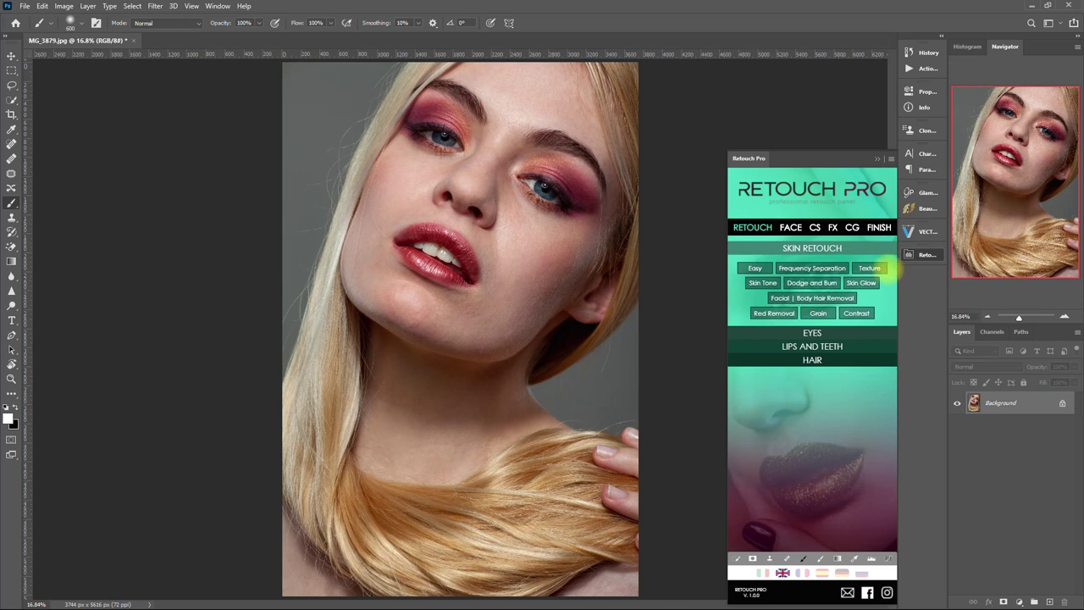
pyautogui.click(873, 266)
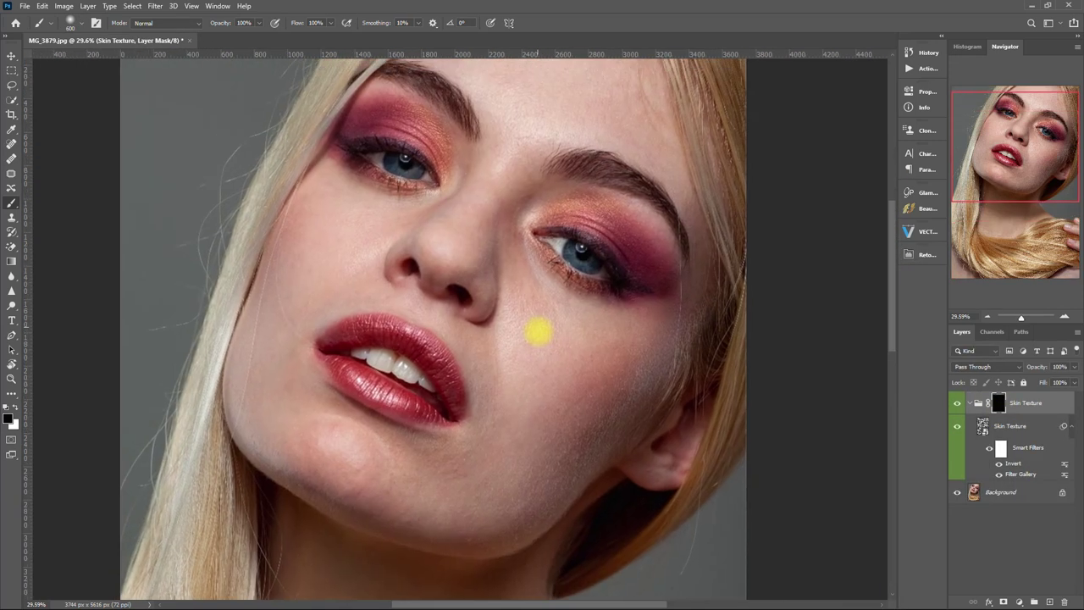
pyautogui.moveTo(538, 332); pyautogui.dragTo(543, 353)
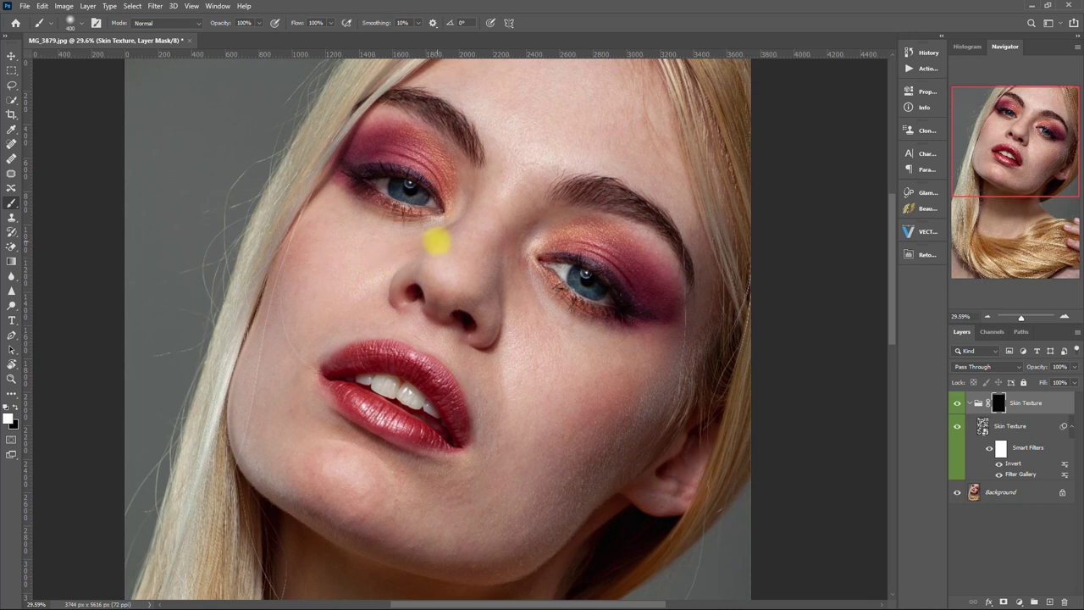
pyautogui.scroll(1, 436, 242)
pyautogui.moveTo(466, 106)
pyautogui.mouseDown()
pyautogui.moveTo(630, 172)
pyautogui.moveTo(499, 311)
pyautogui.moveTo(501, 548)
pyautogui.moveTo(314, 499)
pyautogui.moveTo(251, 449)
pyautogui.moveTo(348, 319)
pyautogui.moveTo(347, 346)
pyautogui.moveTo(480, 394)
pyautogui.moveTo(421, 293)
pyautogui.moveTo(466, 364)
pyautogui.moveTo(366, 288)
pyautogui.moveTo(503, 203)
pyautogui.moveTo(364, 151)
pyautogui.moveTo(662, 275)
pyautogui.moveTo(528, 319)
pyautogui.moveTo(699, 328)
pyautogui.moveTo(702, 269)
pyautogui.moveTo(471, 100)
pyautogui.moveTo(660, 141)
pyautogui.moveTo(457, 544)
pyautogui.mouseUp()
pyautogui.press(']')
pyautogui.press(']')
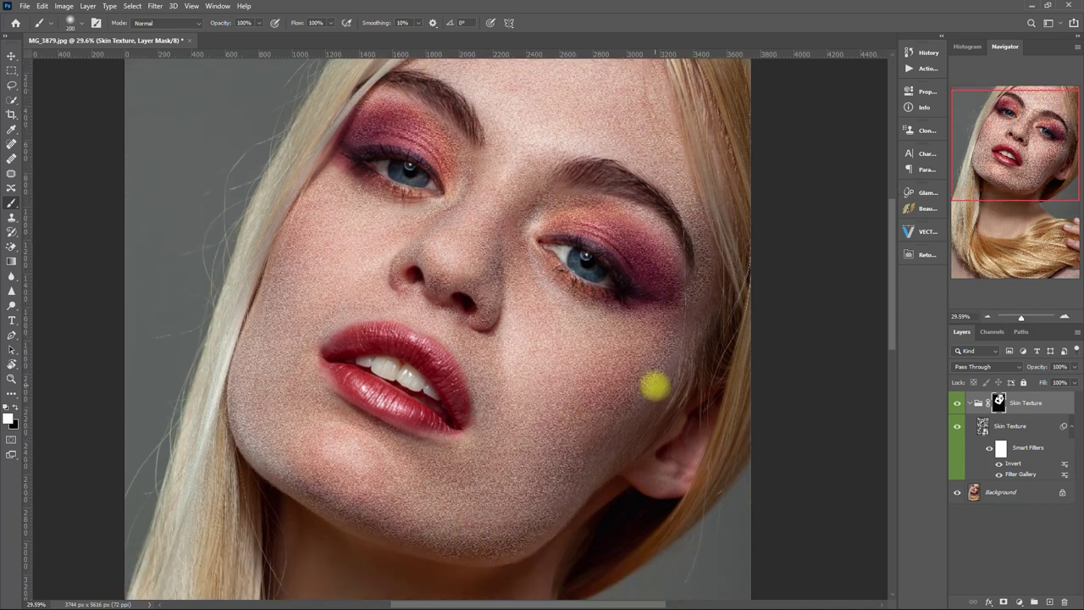
# Collapse the Skin Texture group, lower its opacity to 23%, and compare the face with and without it
pyautogui.hotkey('ctrl', '0')
pyautogui.click(968, 403)
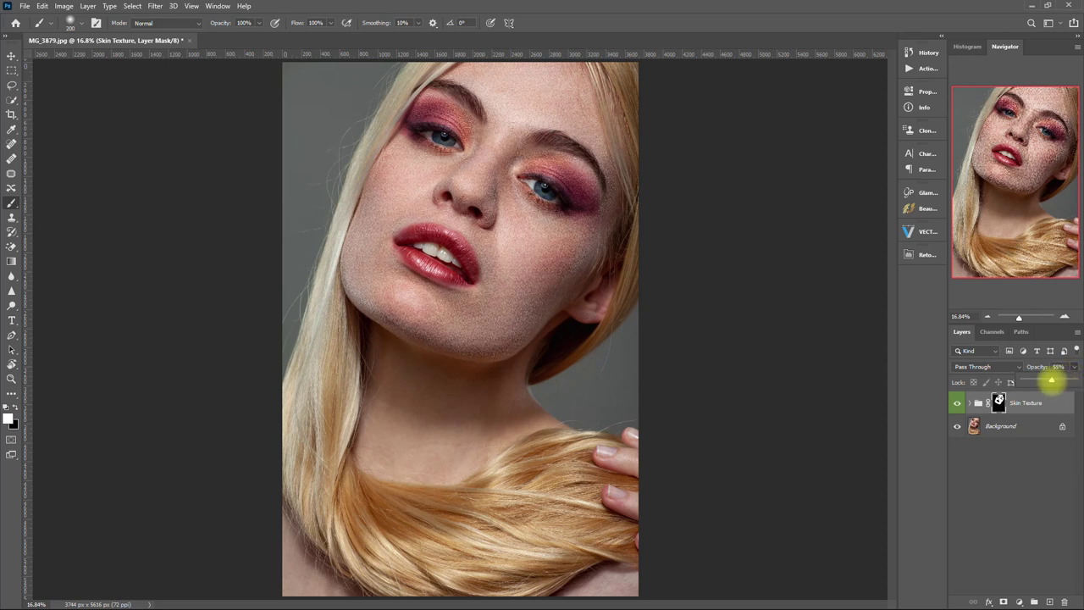
pyautogui.moveTo(1050, 380); pyautogui.dragTo(1048, 381)
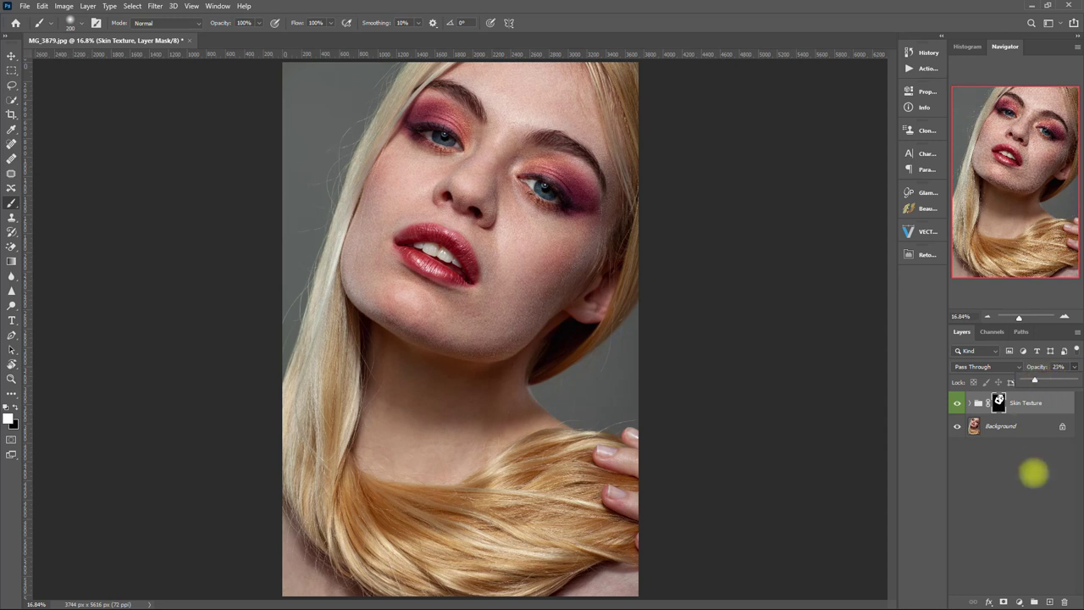
pyautogui.click(1046, 470)
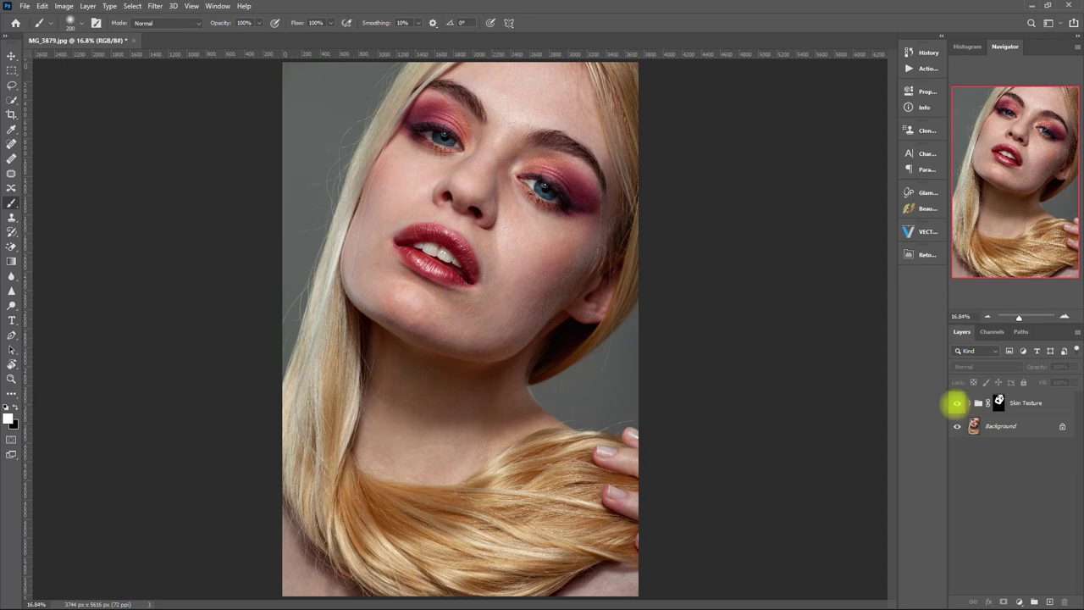
pyautogui.scroll(5, 561, 209)
pyautogui.moveTo(584, 258); pyautogui.dragTo(625, 331)
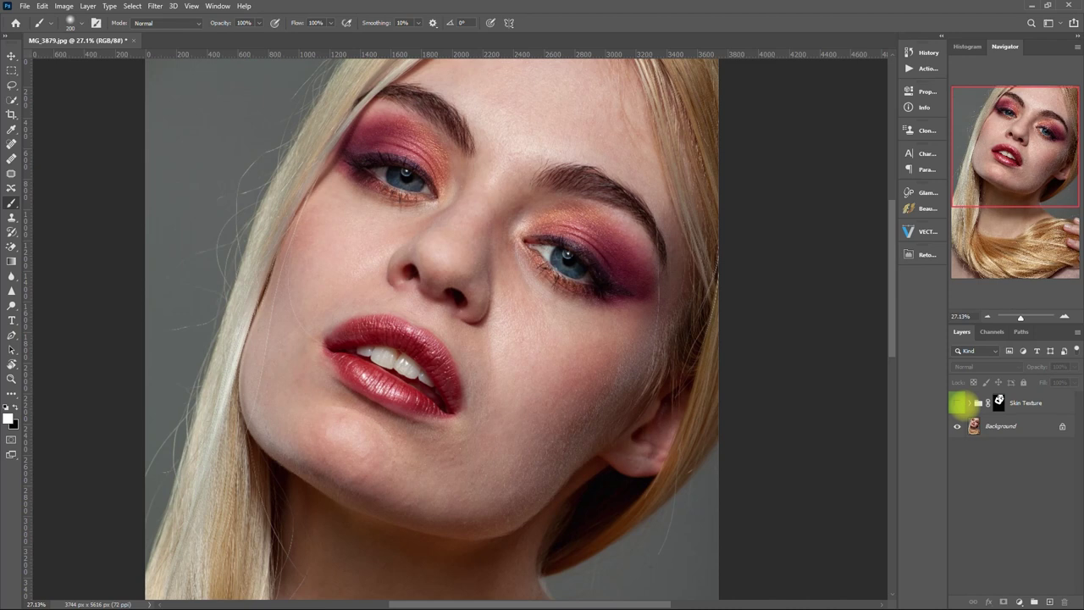
pyautogui.hotkey('ctrl', '0')
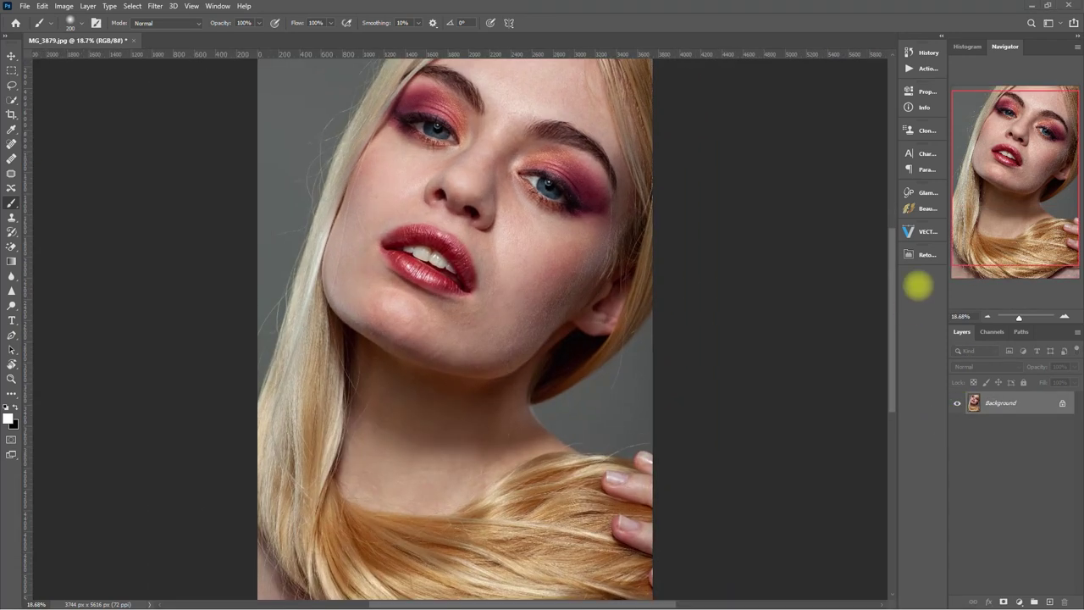
# Run the Retouch Pro Skin Tone function and collapse its panel to reach the Skin Tones layers
pyautogui.click(922, 254)
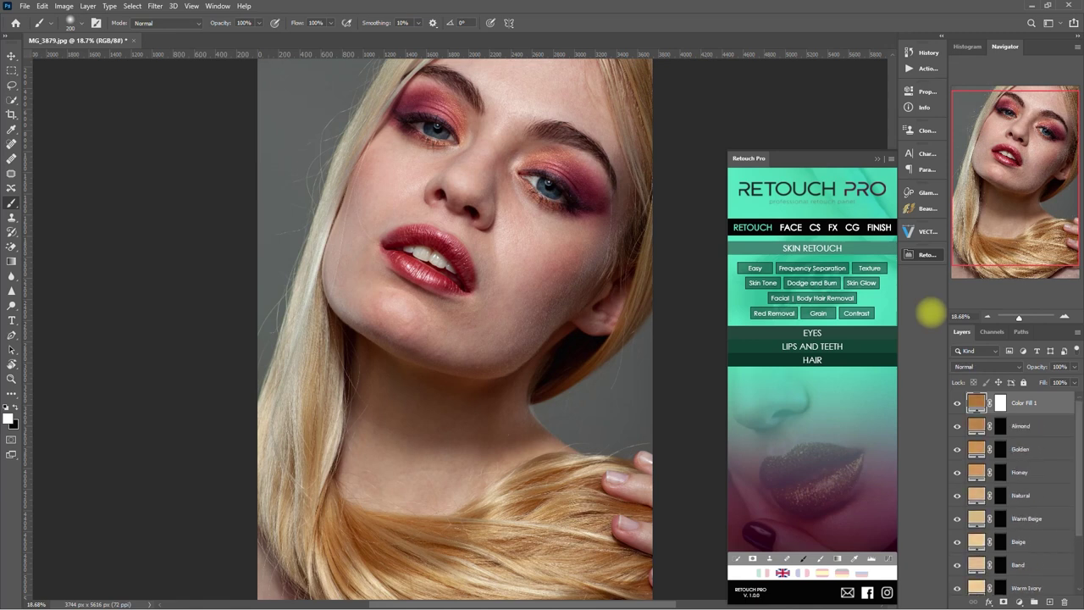
pyautogui.click(877, 159)
pyautogui.click(969, 398)
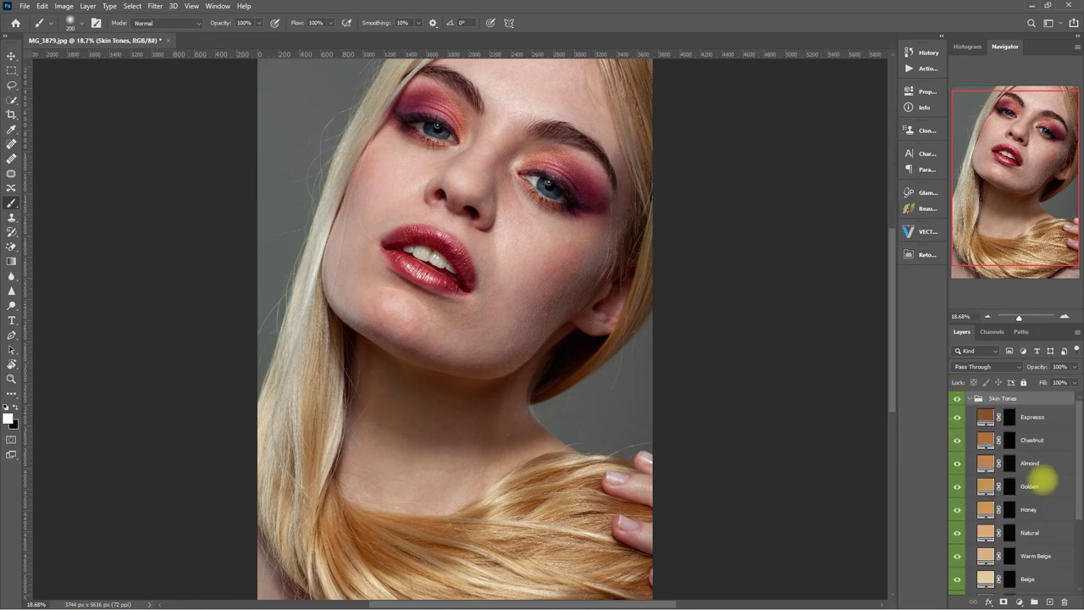
# Paint white on the Warm Beige layer's mask over the skin of the face, ear and neck, avoiding the eyes and lips
pyautogui.scroll(-3, 1047, 480)
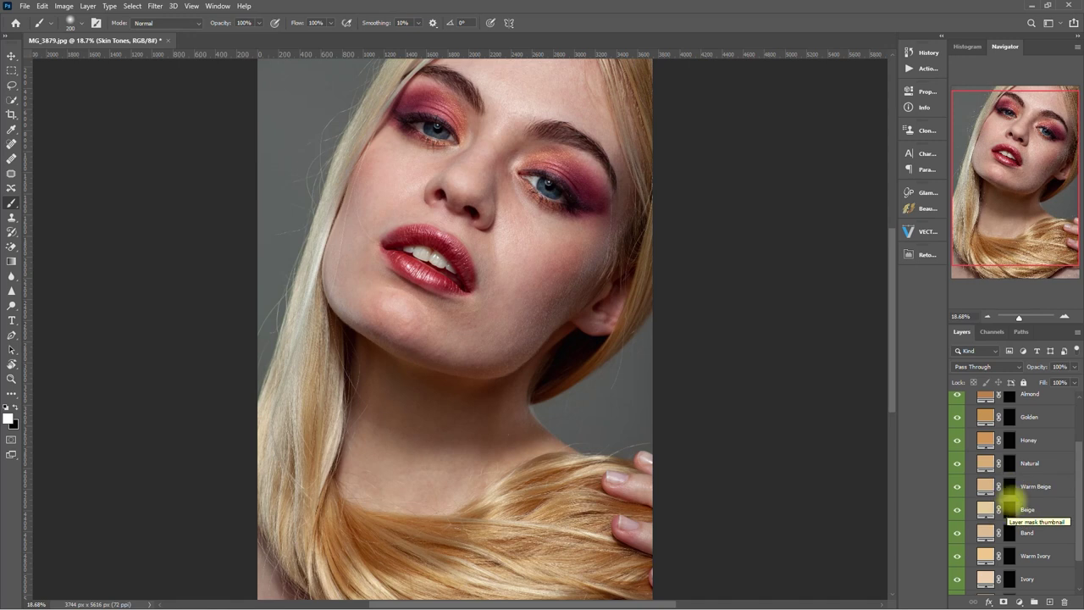
pyautogui.click(1010, 490)
pyautogui.press(']')
pyautogui.press(']')
pyautogui.press(']')
pyautogui.press(']')
pyautogui.moveTo(508, 249)
pyautogui.mouseDown()
pyautogui.moveTo(516, 332)
pyautogui.moveTo(489, 265)
pyautogui.moveTo(419, 212)
pyautogui.moveTo(406, 293)
pyautogui.moveTo(341, 308)
pyautogui.moveTo(405, 146)
pyautogui.moveTo(361, 208)
pyautogui.moveTo(482, 222)
pyautogui.mouseUp()
pyautogui.scroll(2, 444, 145)
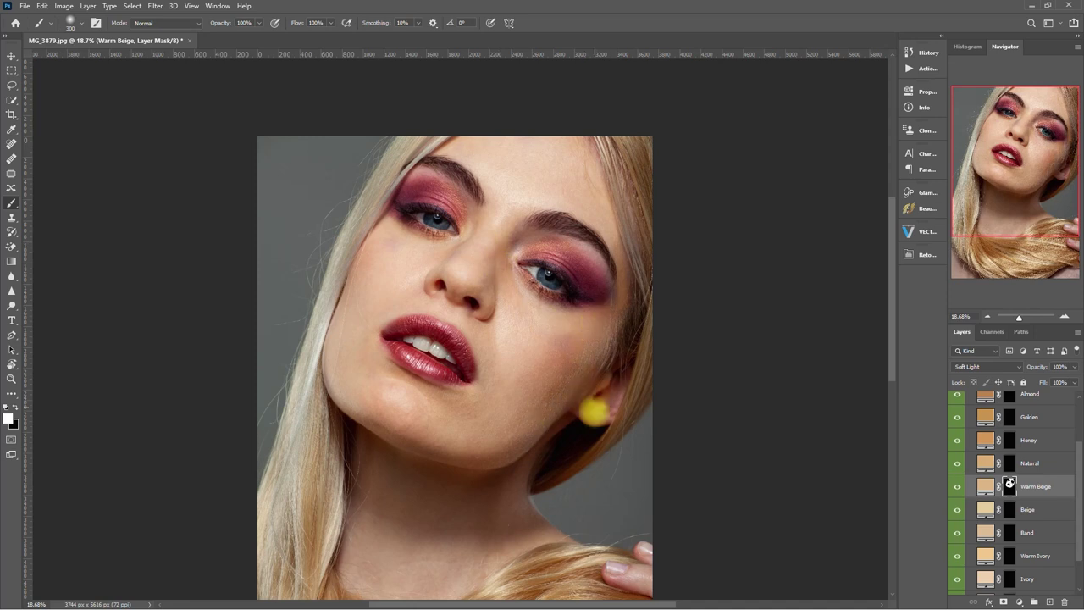
pyautogui.moveTo(450, 438)
pyautogui.mouseDown()
pyautogui.moveTo(431, 489)
pyautogui.moveTo(564, 533)
pyautogui.moveTo(435, 469)
pyautogui.moveTo(528, 514)
pyautogui.moveTo(538, 469)
pyautogui.mouseUp()
pyautogui.press('x')
pyautogui.press('x')
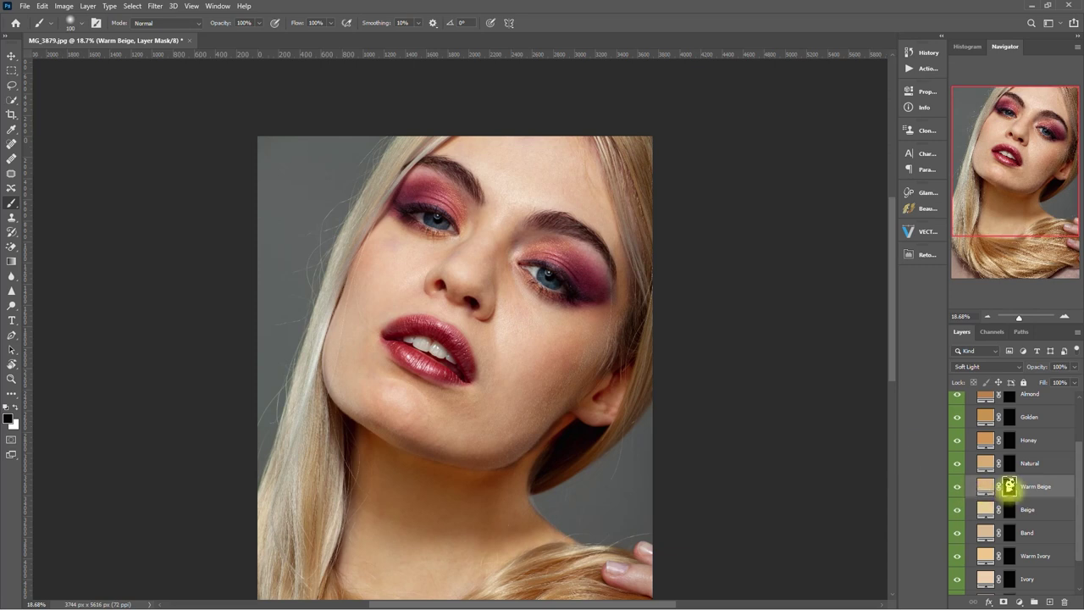
# Display the Warm Beige mask on its own and fill the grey gaps around the nose, cheek and forehead with white
pyautogui.press('alt')
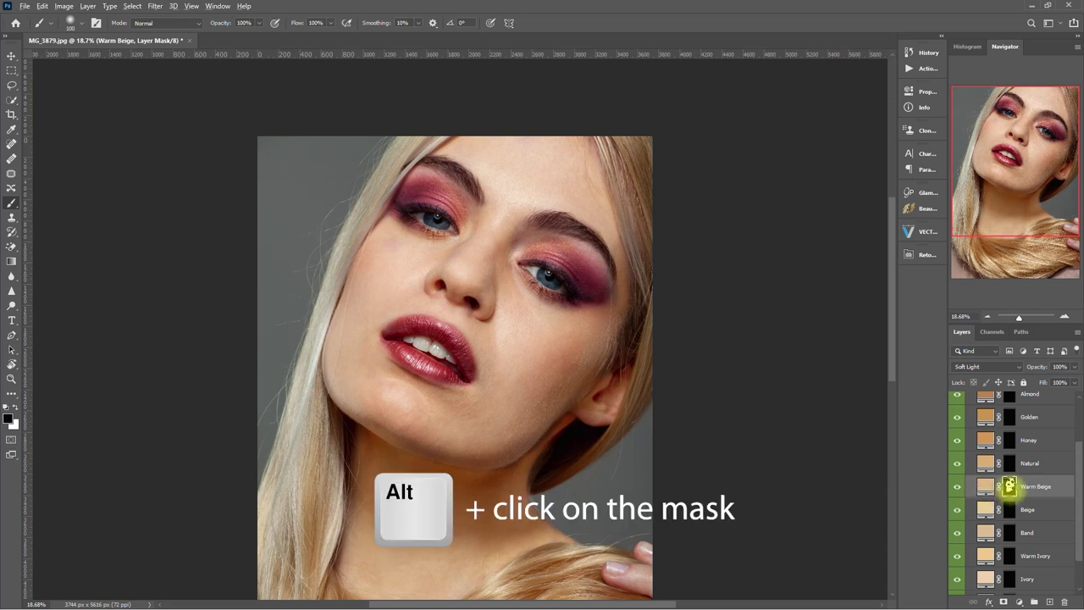
pyautogui.keyDown('alt'); pyautogui.click(1010, 485); pyautogui.keyUp('alt')
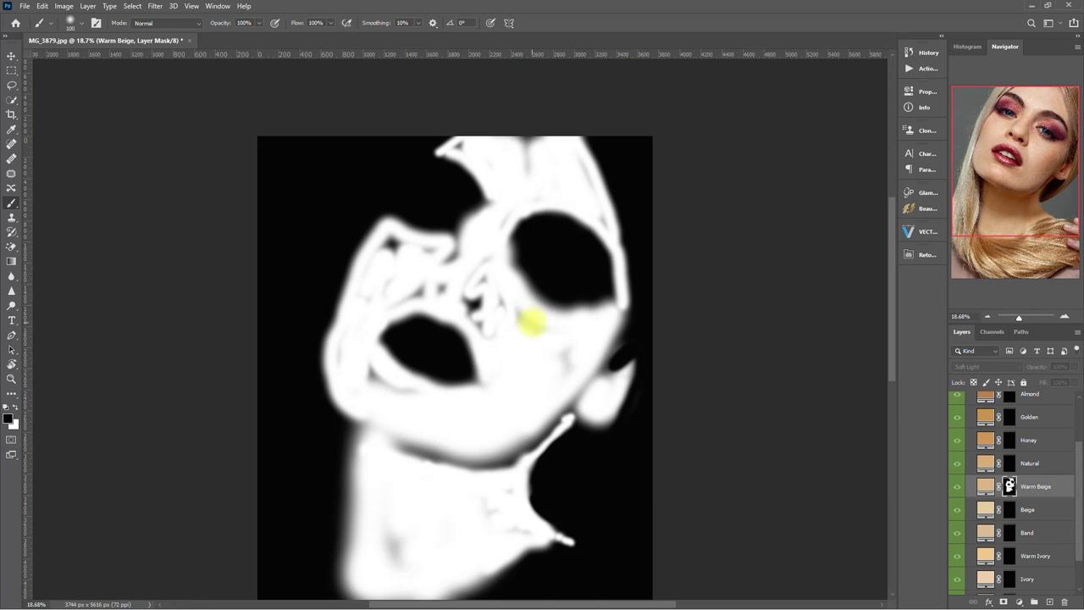
pyautogui.click(516, 328)
pyautogui.press('x')
pyautogui.press(']')
pyautogui.moveTo(514, 325)
pyautogui.mouseDown()
pyautogui.moveTo(573, 363)
pyautogui.moveTo(482, 274)
pyautogui.moveTo(482, 285)
pyautogui.moveTo(540, 137)
pyautogui.mouseUp()
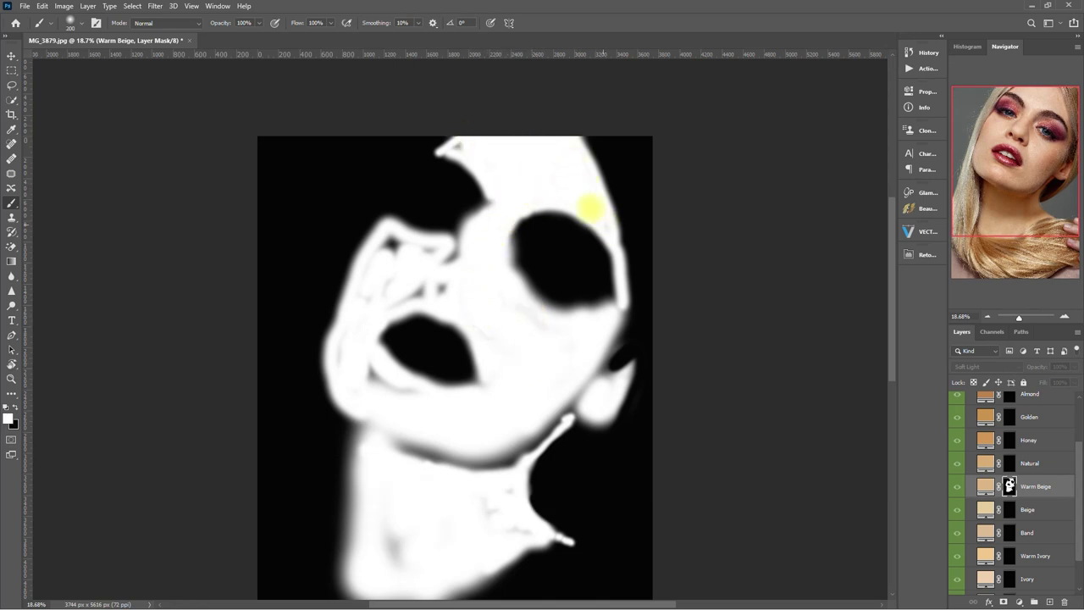
# Fill the remaining gaps around the mouth and on the neck with white in the Warm Beige mask, and return to the image view
pyautogui.moveTo(371, 369)
pyautogui.mouseDown()
pyautogui.moveTo(395, 433)
pyautogui.moveTo(390, 558)
pyautogui.moveTo(507, 491)
pyautogui.moveTo(492, 523)
pyautogui.mouseUp()
pyautogui.press('[')
pyautogui.press('[')
pyautogui.press('[')
pyautogui.scroll(-1, 764, 438)
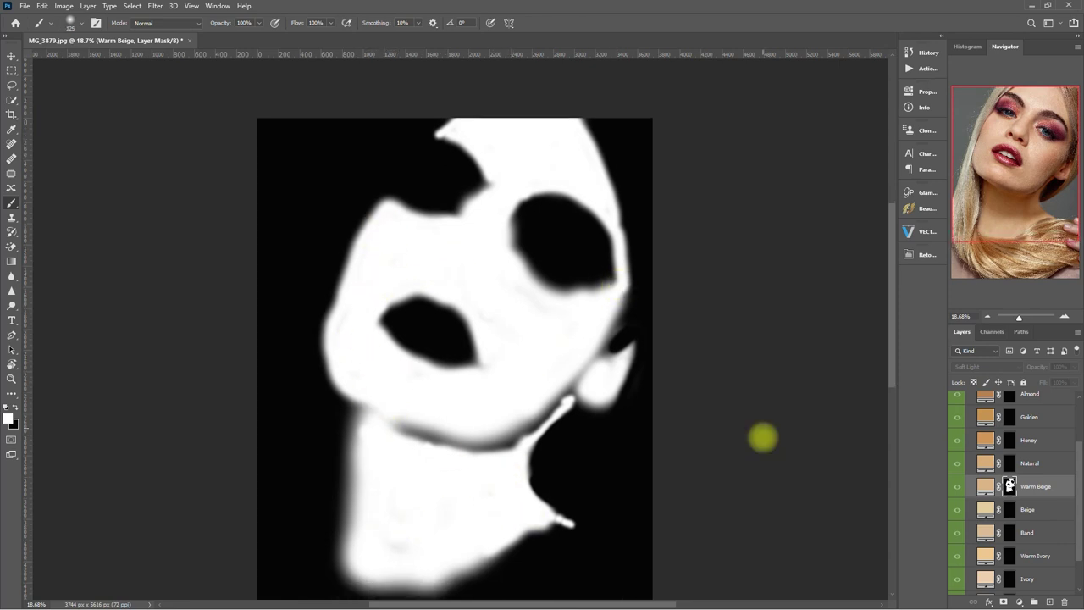
pyautogui.scroll(-1, 763, 437)
pyautogui.keyDown('alt'); pyautogui.click(1010, 485); pyautogui.keyUp('alt')
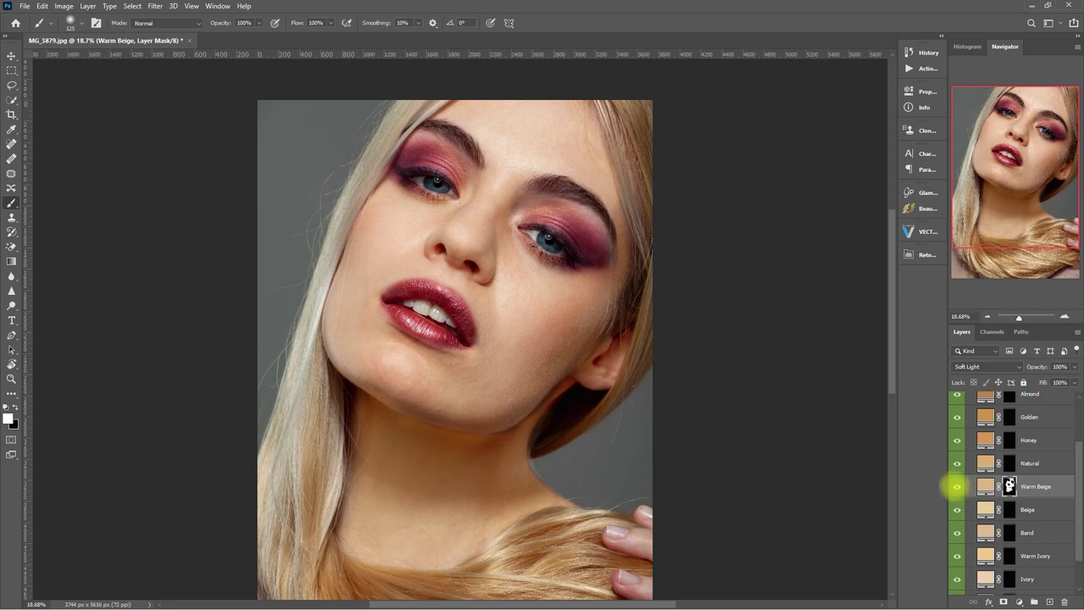
# Toggle the Warm Beige layer's visibility to compare the skin tone of the face and neck before and after
pyautogui.click(957, 486)
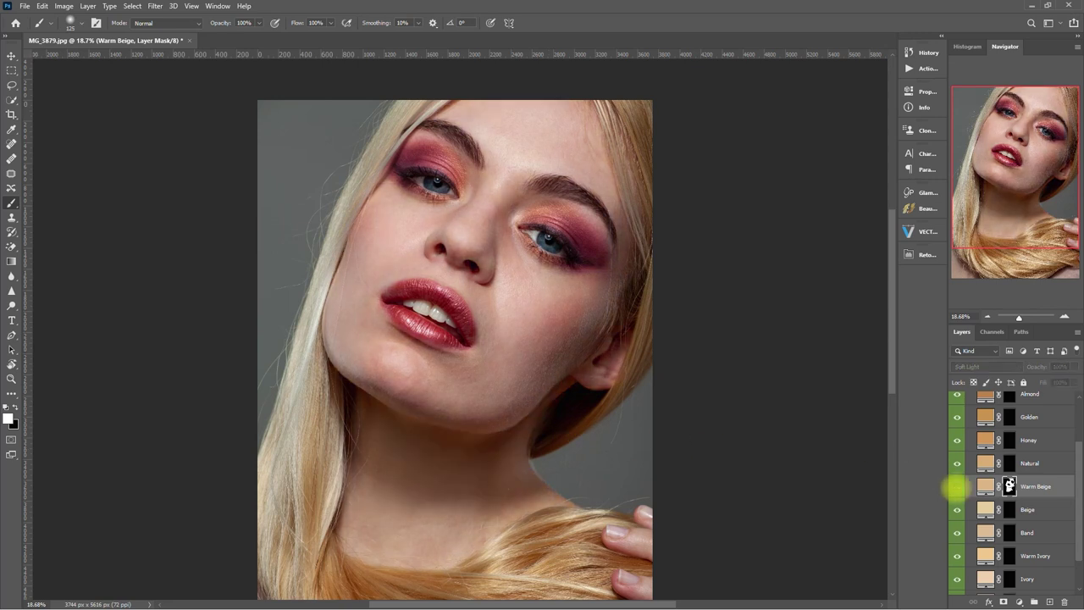
pyautogui.scroll(-2, 735, 419)
pyautogui.click(957, 486)
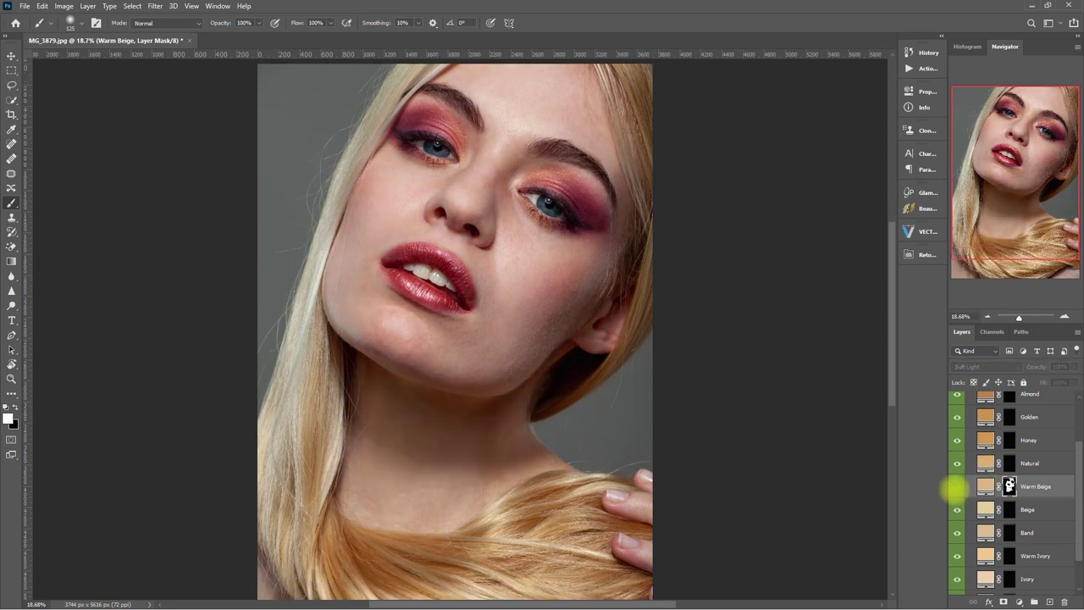
pyautogui.click(956, 488)
pyautogui.click(956, 488)
pyautogui.click(957, 488)
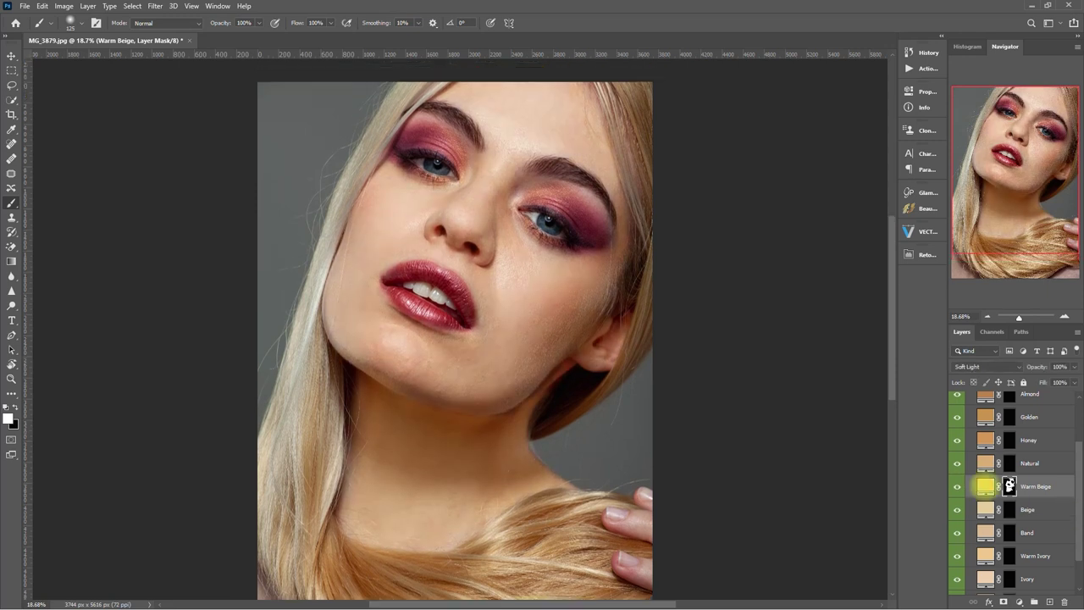
# Copy the Warm Beige layer's mask onto the Golden layer, replacing the Golden layer's existing mask
pyautogui.scroll(-1, 719, 429)
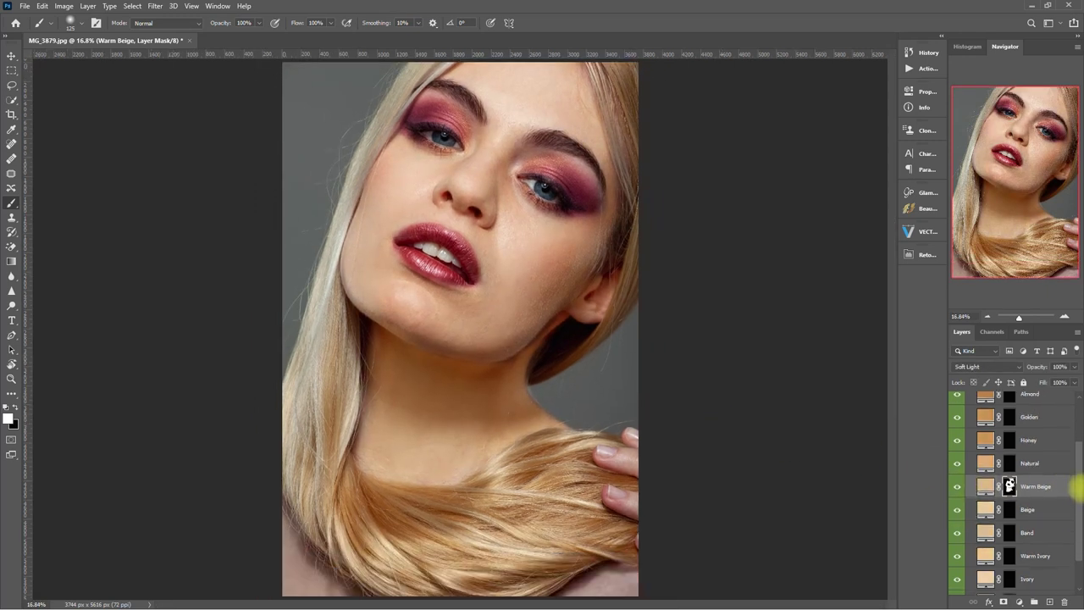
pyautogui.scroll(1, 1075, 489)
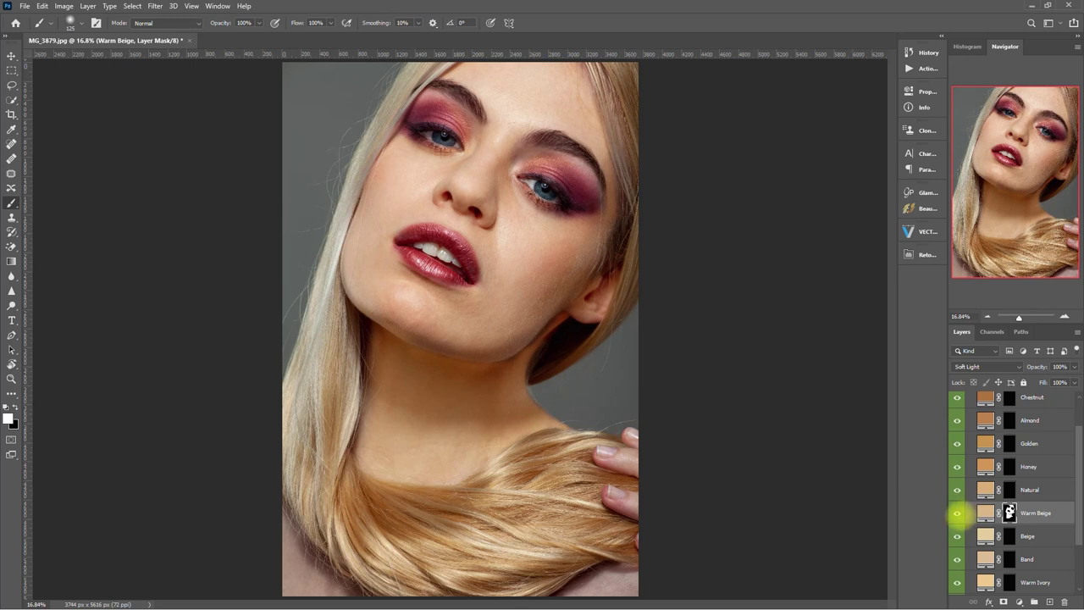
pyautogui.scroll(1, 1064, 498)
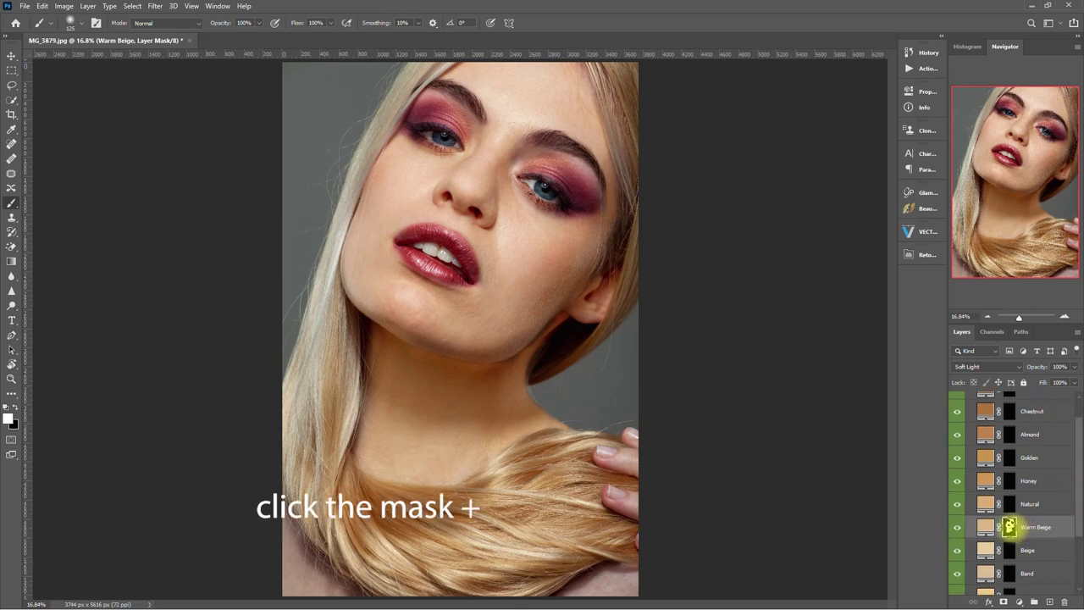
pyautogui.moveTo(1010, 527); pyautogui.dragTo(1012, 449)
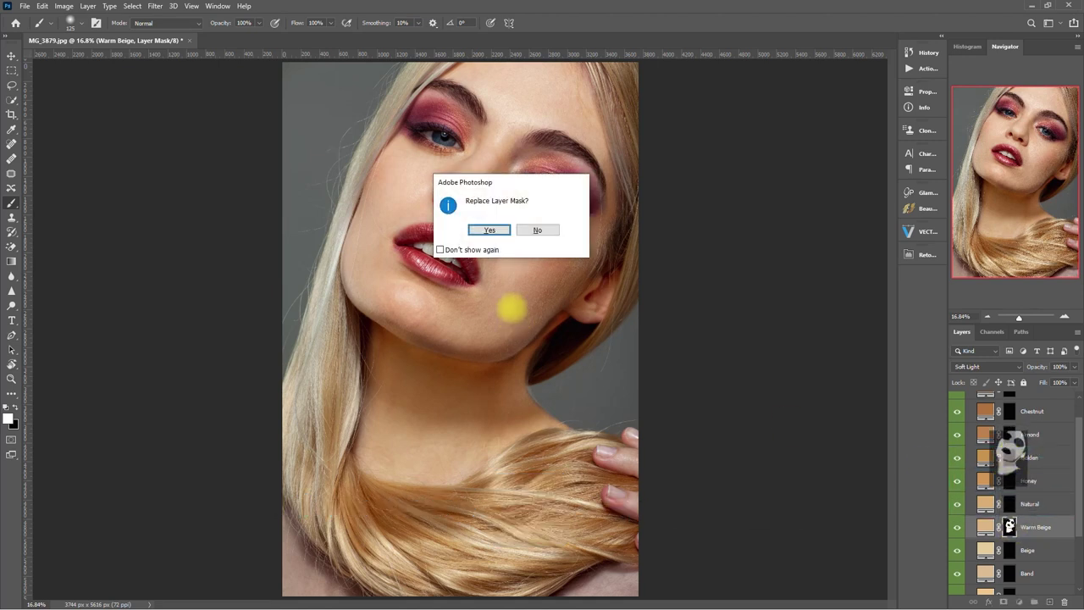
pyautogui.click(490, 230)
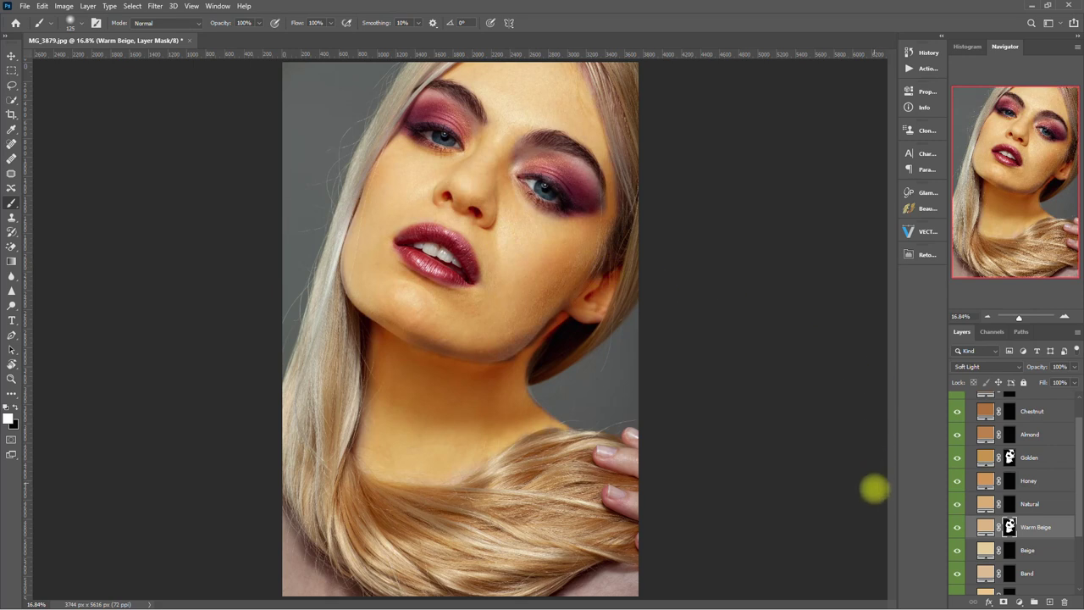
# Hide the Warm Beige layer, toggle the Golden layer on and off to compare its tone, and select the Golden layer
pyautogui.click(956, 527)
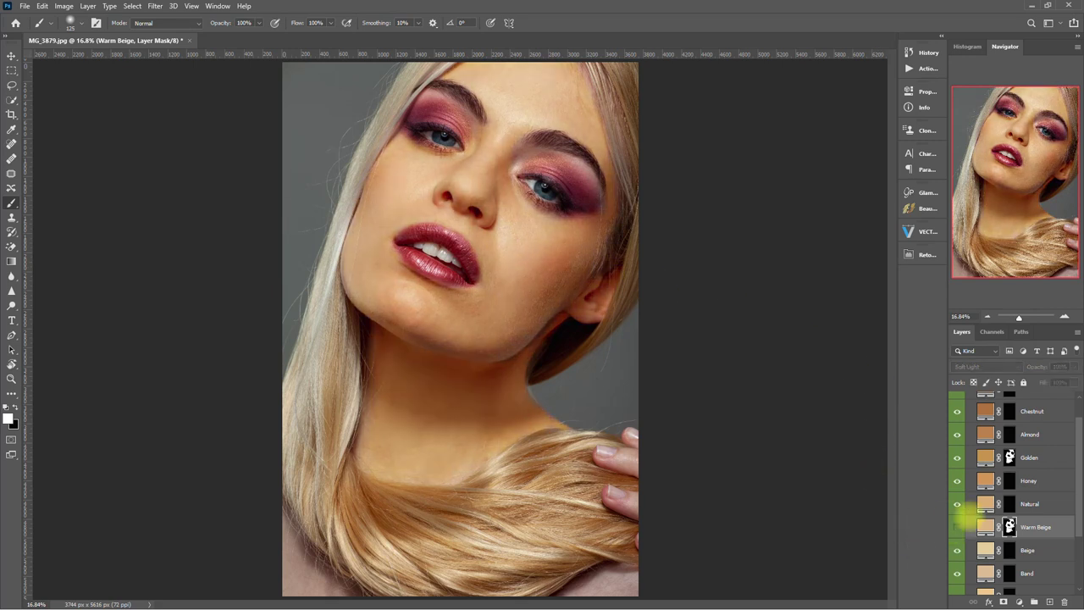
pyautogui.click(957, 459)
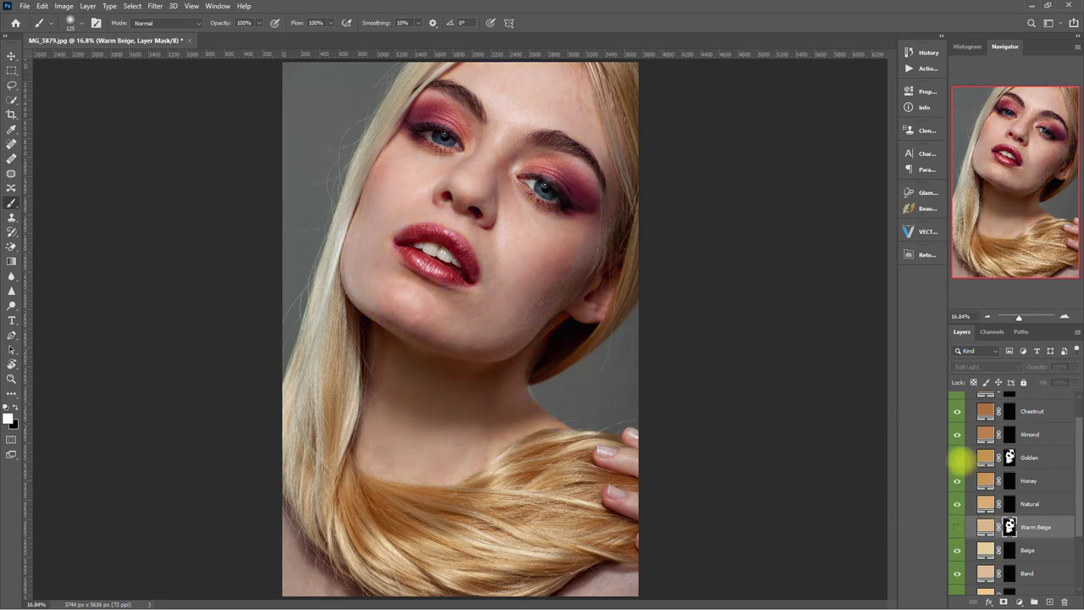
pyautogui.click(958, 458)
pyautogui.click(957, 459)
pyautogui.click(957, 459)
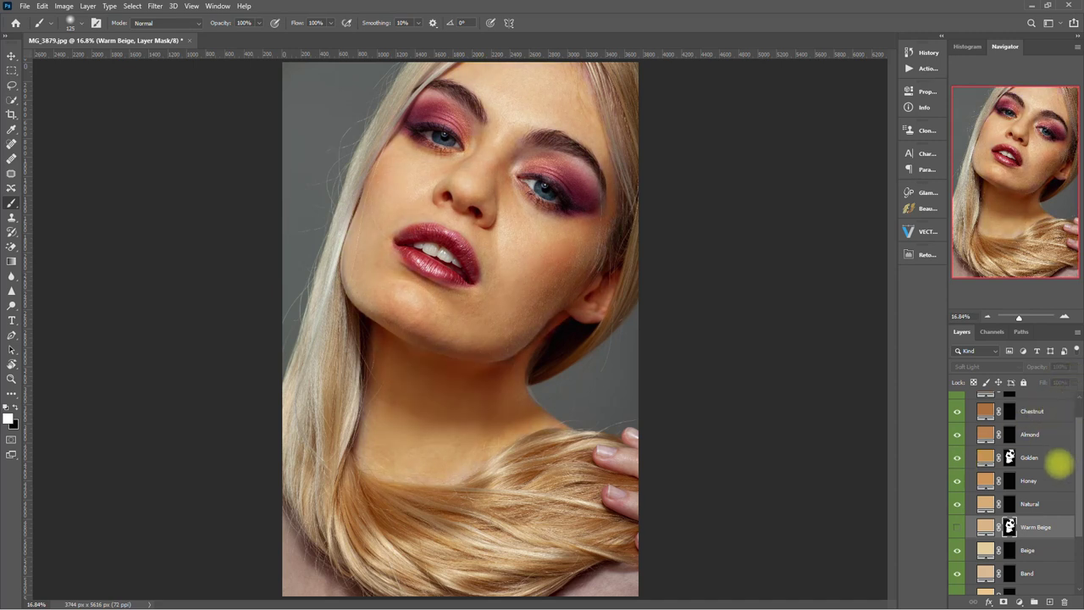
pyautogui.click(1057, 458)
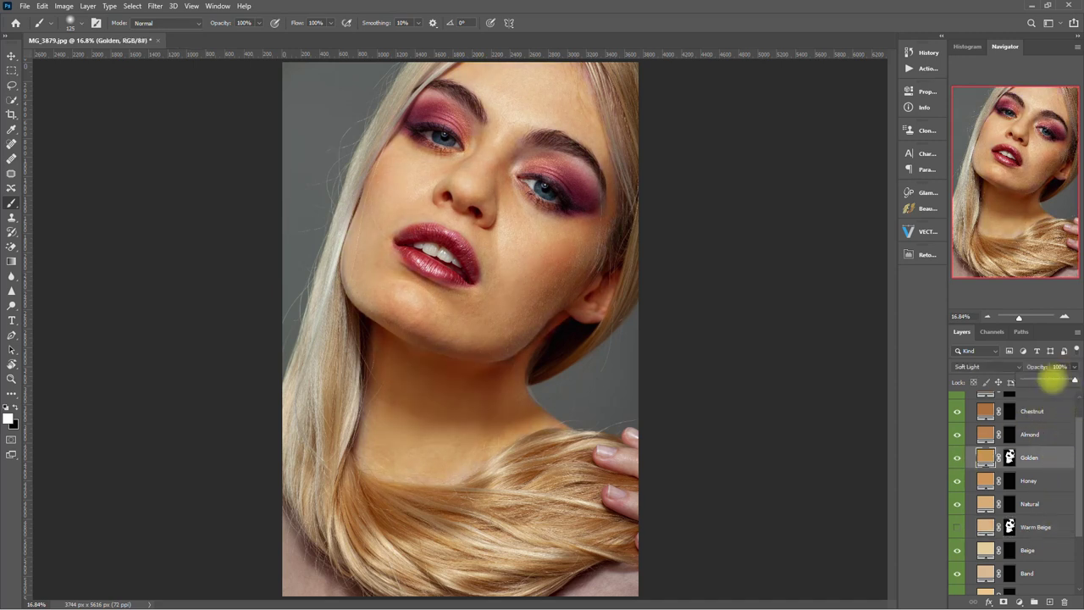
# Toggle the Golden layer's visibility to compare the face and neck with and without the golden tone
pyautogui.click(958, 457)
pyautogui.click(957, 458)
pyautogui.click(957, 458)
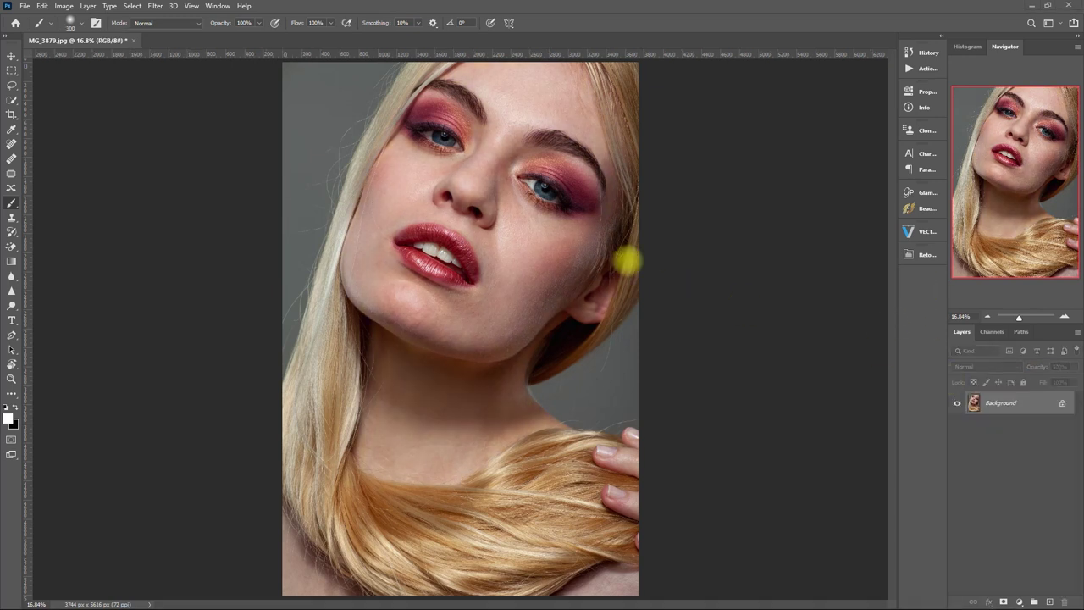
# Add the Iris effect from the Retouch Pro eye functions and paint both irises white in its mask
pyautogui.click(924, 255)
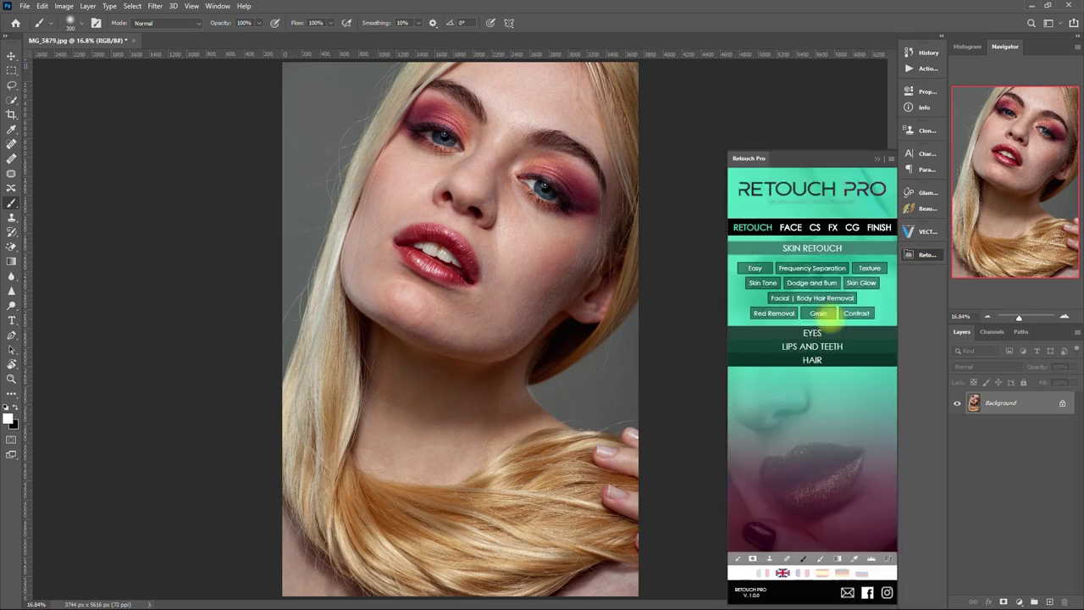
pyautogui.click(814, 396)
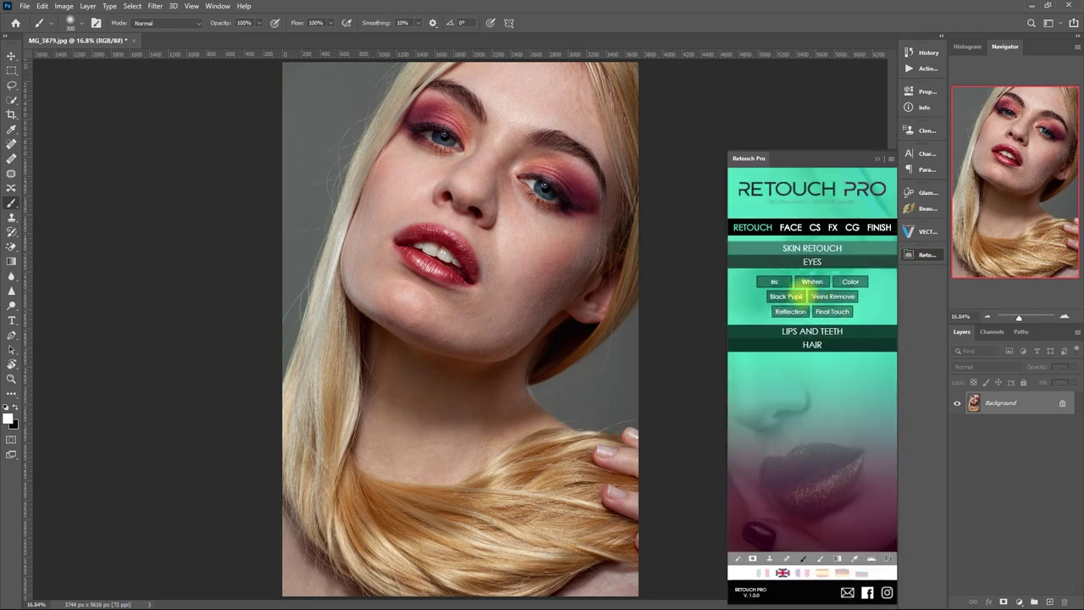
pyautogui.click(774, 281)
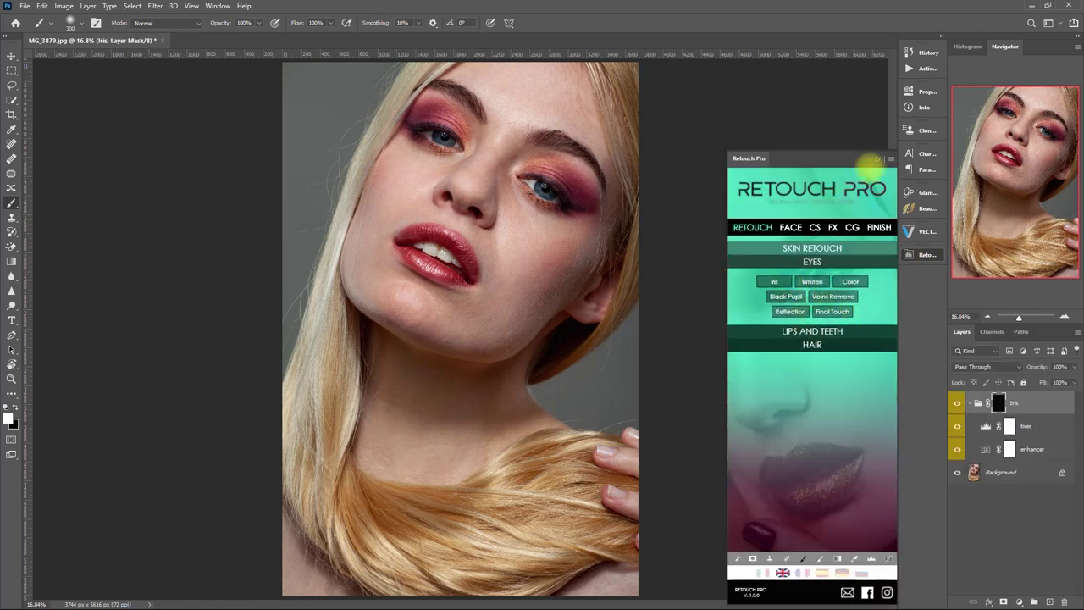
pyautogui.scroll(2, 533, 199)
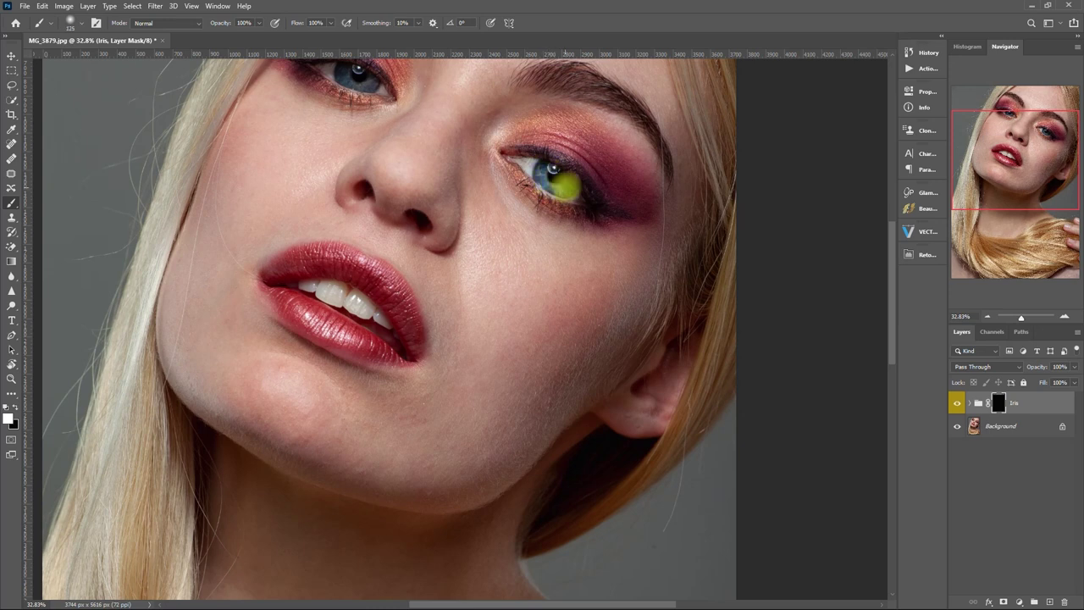
pyautogui.scroll(2, 449, 160)
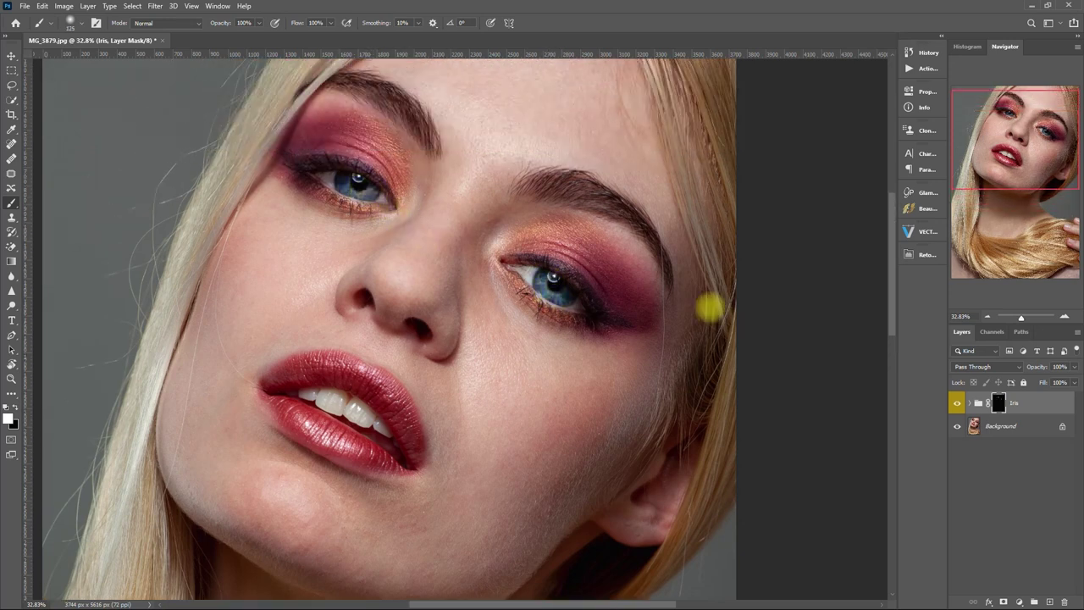
# Toggle the Iris group's visibility to compare both irises before and after, up close and in the full portrait
pyautogui.click(957, 404)
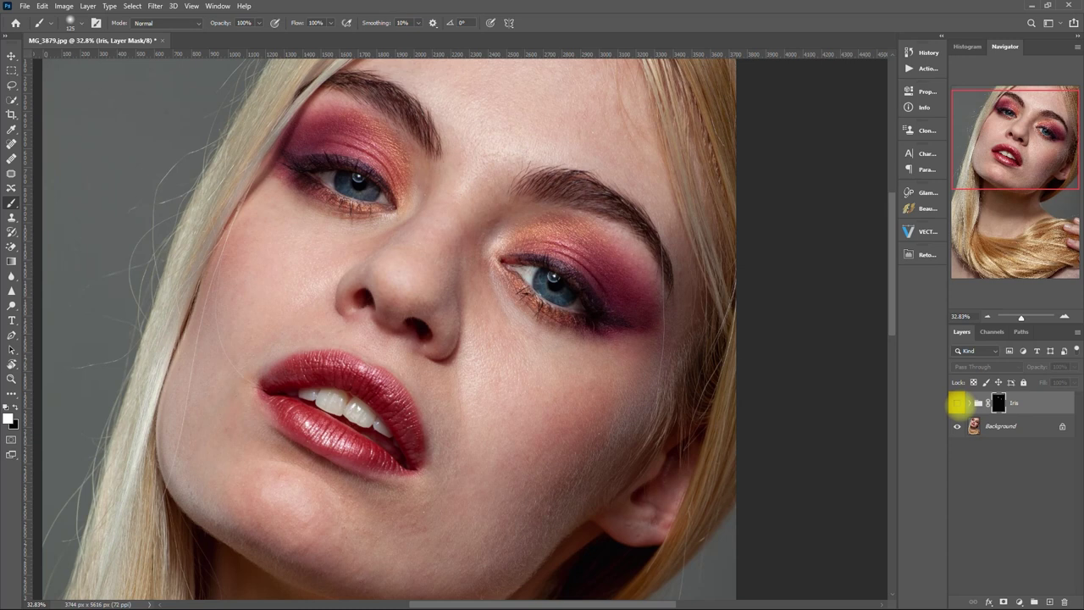
pyautogui.click(957, 403)
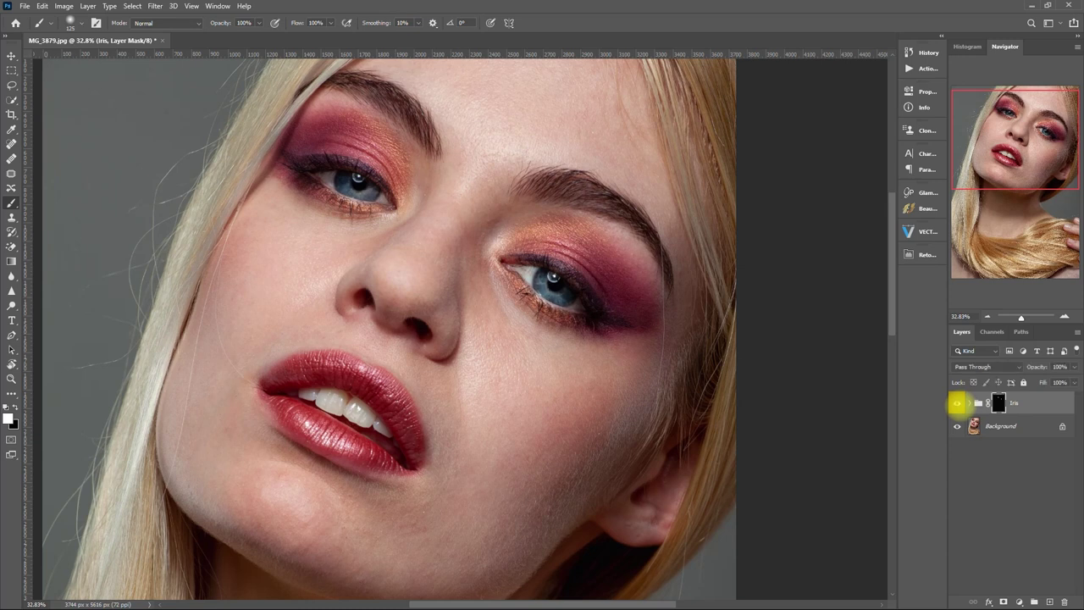
pyautogui.click(958, 403)
pyautogui.hotkey('ctrl', '0')
pyautogui.click(957, 403)
# Add the Whiten effect for the eyes and paint the whites of both eyes in its mask with a small brush
pyautogui.click(913, 255)
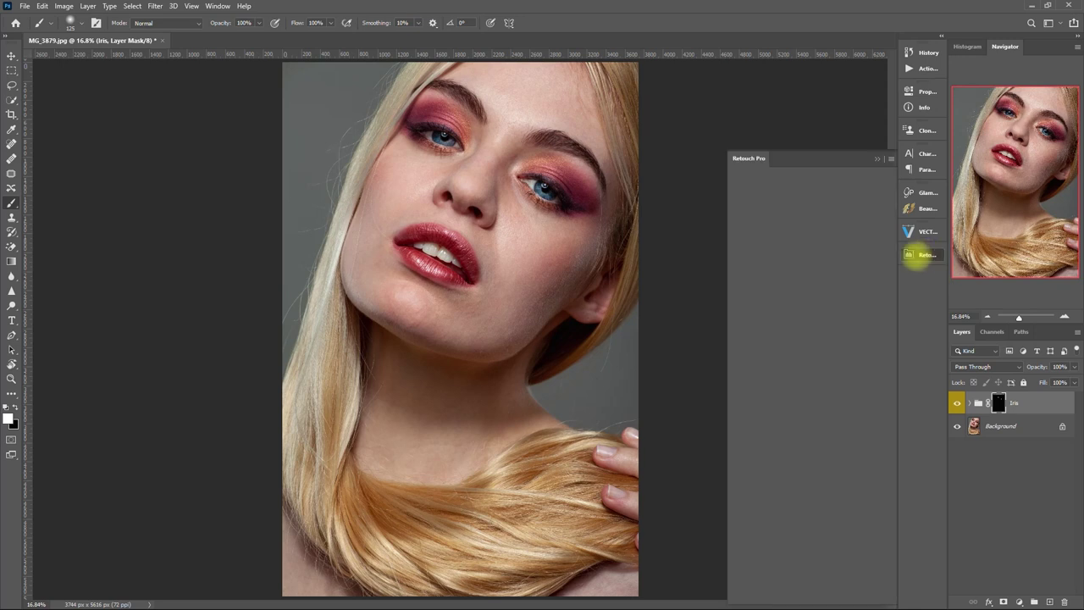
pyautogui.click(812, 353)
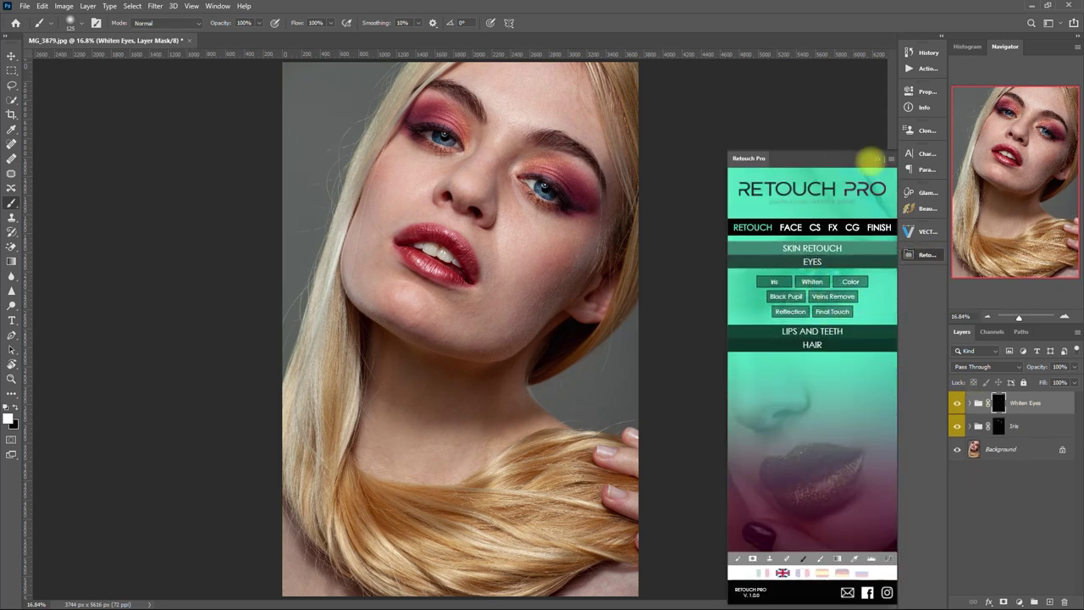
pyautogui.click(877, 158)
pyautogui.scroll(7, 502, 177)
pyautogui.moveTo(557, 192)
pyautogui.mouseDown()
pyautogui.moveTo(552, 180)
pyautogui.moveTo(601, 224)
pyautogui.mouseUp()
pyautogui.press('[')
pyautogui.moveTo(353, 93)
pyautogui.mouseDown()
pyautogui.moveTo(364, 100)
pyautogui.moveTo(353, 93)
pyautogui.mouseUp()
pyautogui.moveTo(410, 115); pyautogui.dragTo(416, 112)
# Toggle the Whiten Eyes group's visibility to compare the whites of the eyes before and after
pyautogui.click(957, 404)
pyautogui.click(957, 403)
pyautogui.click(958, 403)
pyautogui.click(957, 403)
pyautogui.hotkey('ctrl', '0')
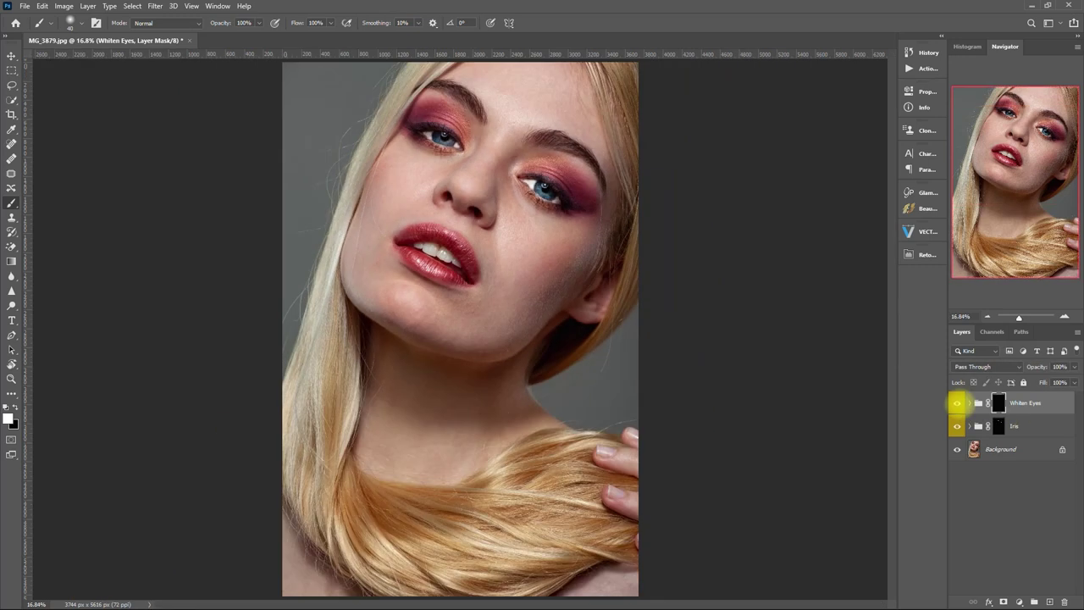
# Add the Veins Remove effect and paint the whites of both eyes in its mask
pyautogui.click(928, 254)
pyautogui.click(814, 331)
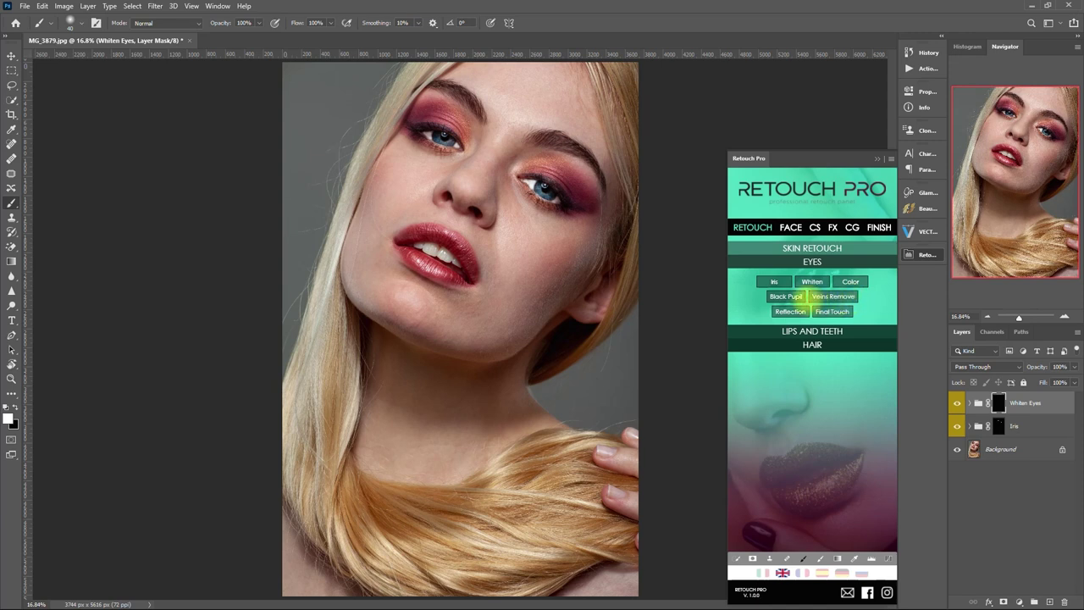
pyautogui.click(833, 296)
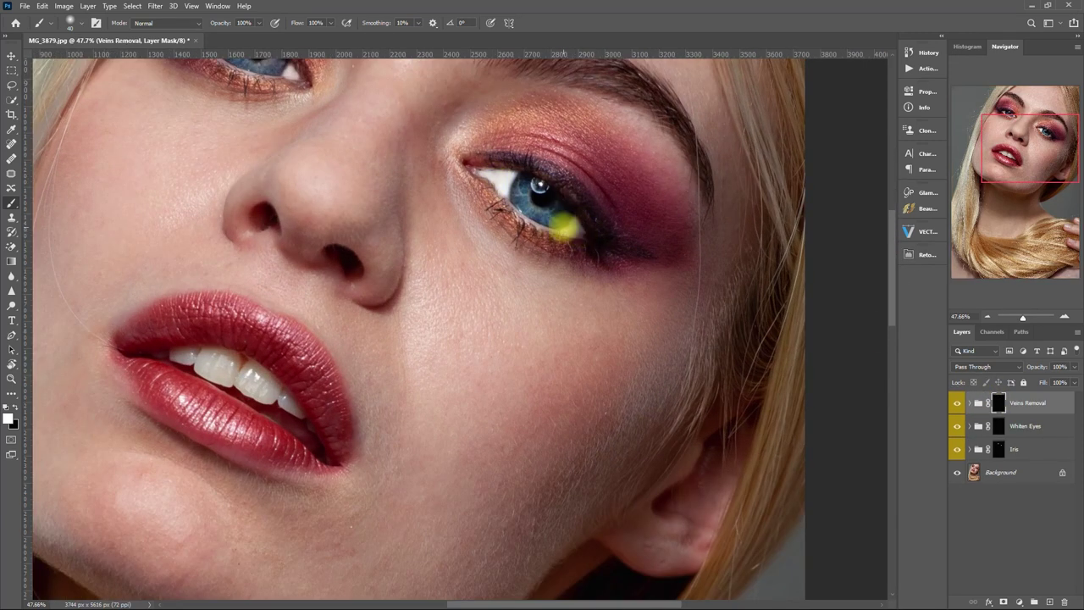
pyautogui.moveTo(289, 125); pyautogui.dragTo(358, 207)
pyautogui.click(957, 403)
pyautogui.click(957, 403)
pyautogui.hotkey('ctrl', '0')
# Add the Reflection effect to the eyes, with black as the brush color for its mask
pyautogui.click(920, 254)
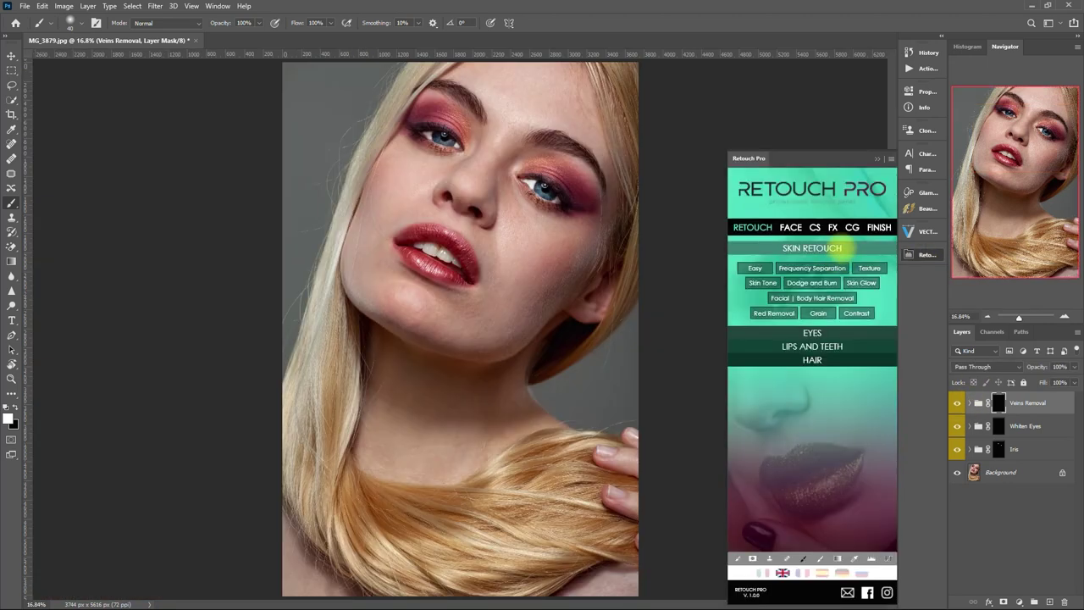
pyautogui.click(839, 261)
pyautogui.click(791, 311)
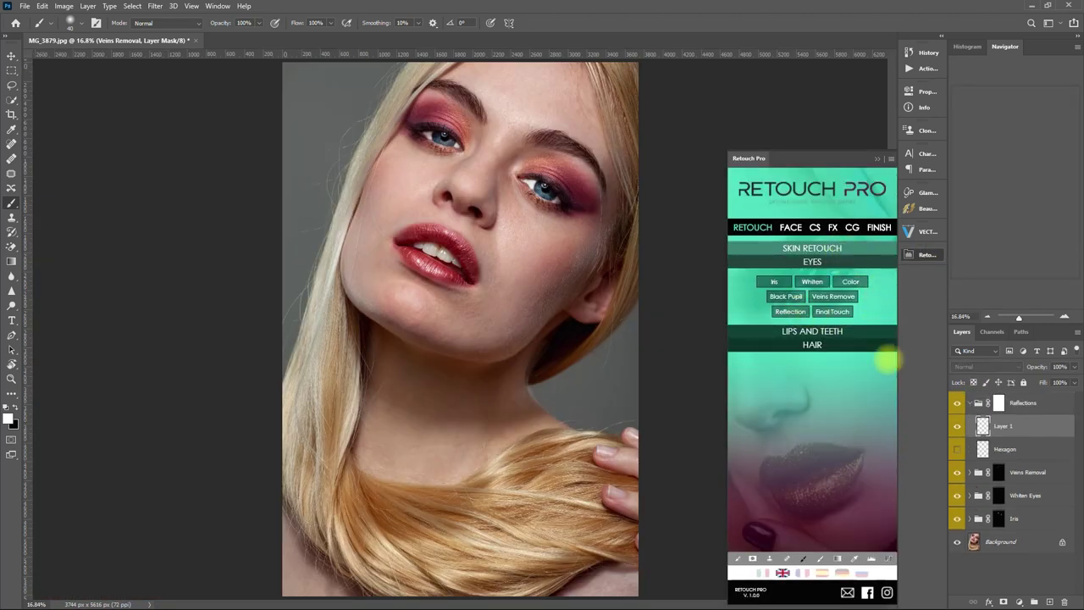
pyautogui.scroll(10, 559, 201)
pyautogui.press('x')
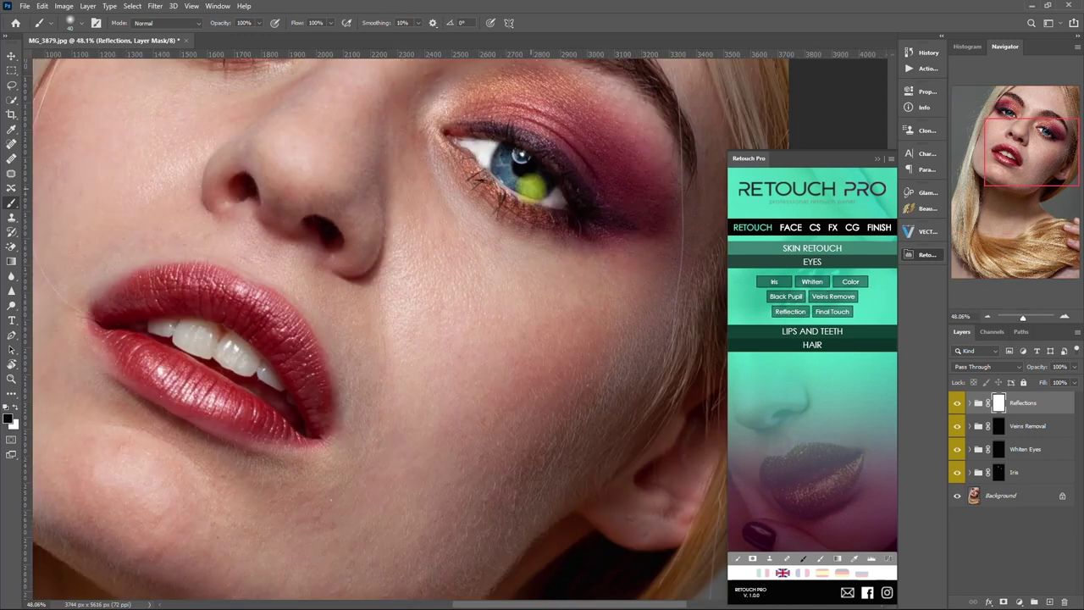
pyautogui.scroll(3, 477, 157)
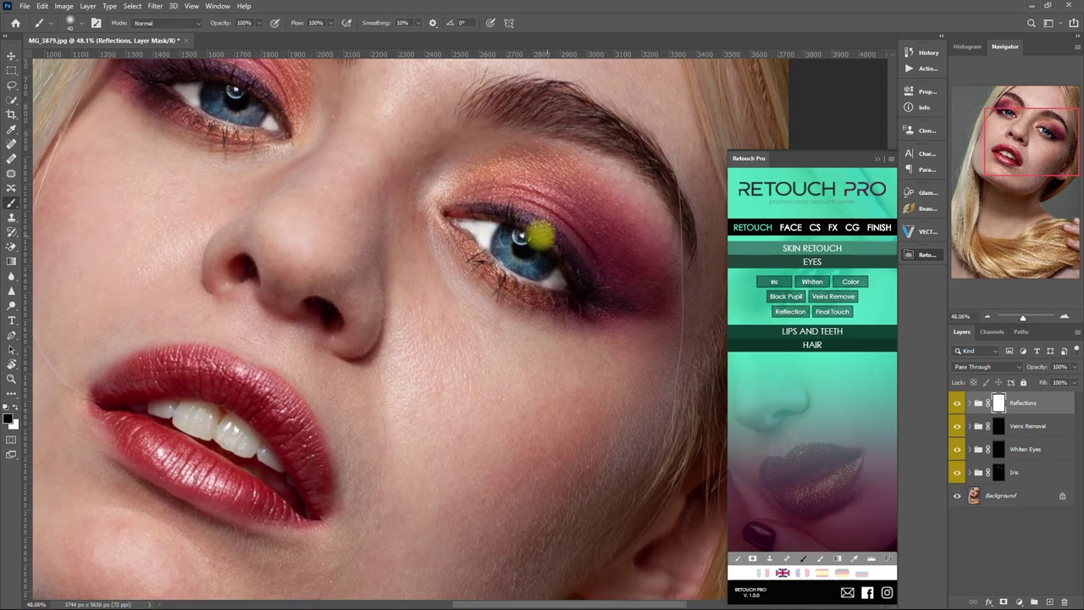
# Add the Final Touch effect and paint both eyes white in the Eyes Details mask with a 150 px brush
pyautogui.click(838, 311)
pyautogui.press('x')
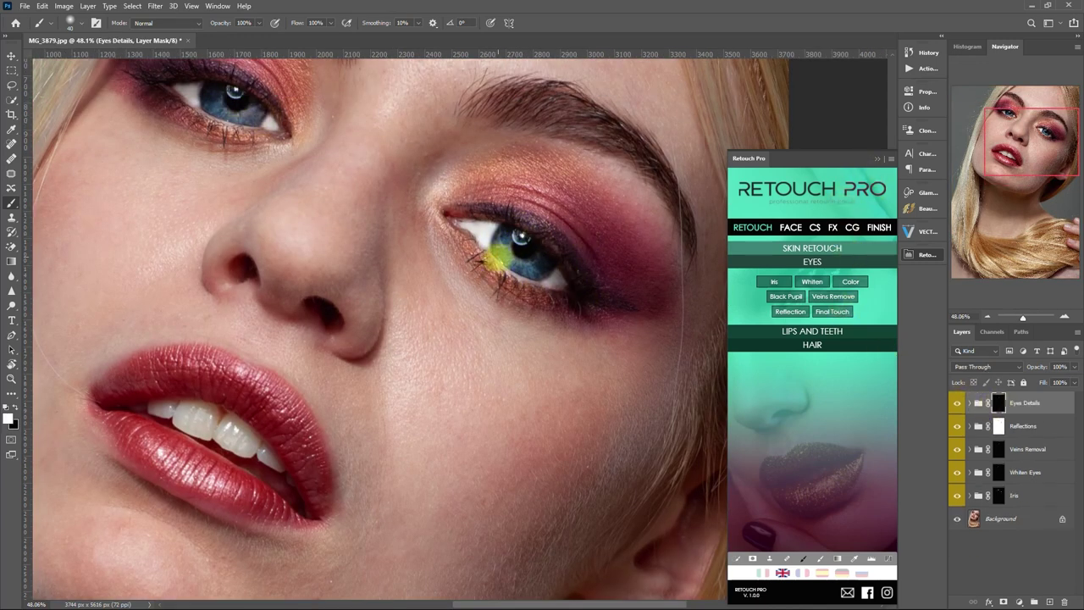
pyautogui.scroll(2, 496, 245)
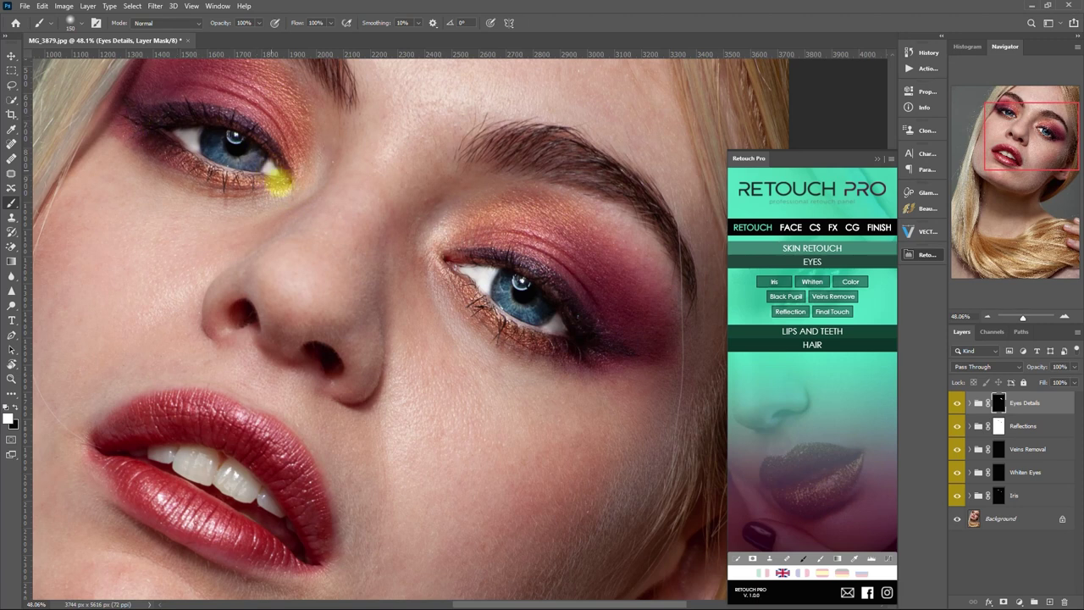
# Toggle the Eyes Details group's visibility to compare the detail around both eyes before and after
pyautogui.click(958, 403)
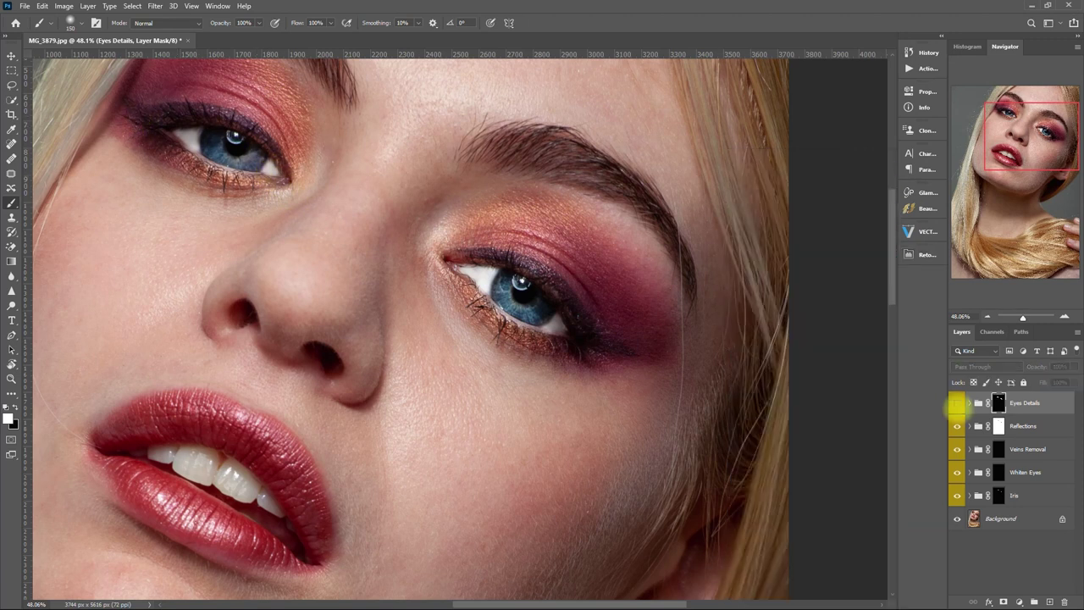
pyautogui.click(957, 403)
pyautogui.hotkey('ctrl', '0')
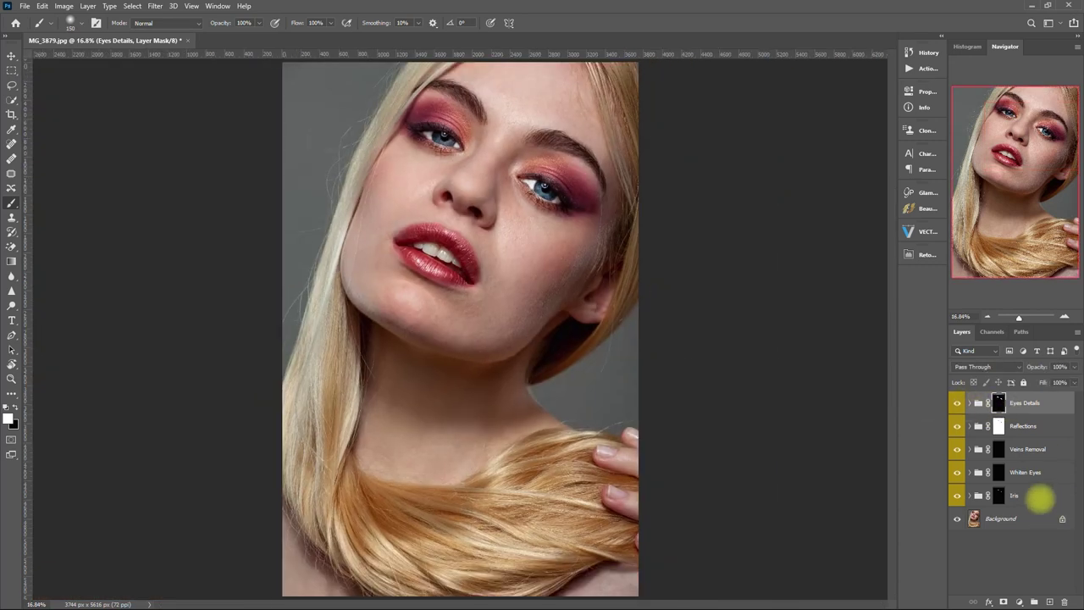
# Combine the five eye retouch groups, from Eyes Details down to Iris, into a single group
pyautogui.keyDown('shift'); pyautogui.click(1041, 497); pyautogui.keyUp('shift')
pyautogui.click(958, 398)
pyautogui.click(957, 398)
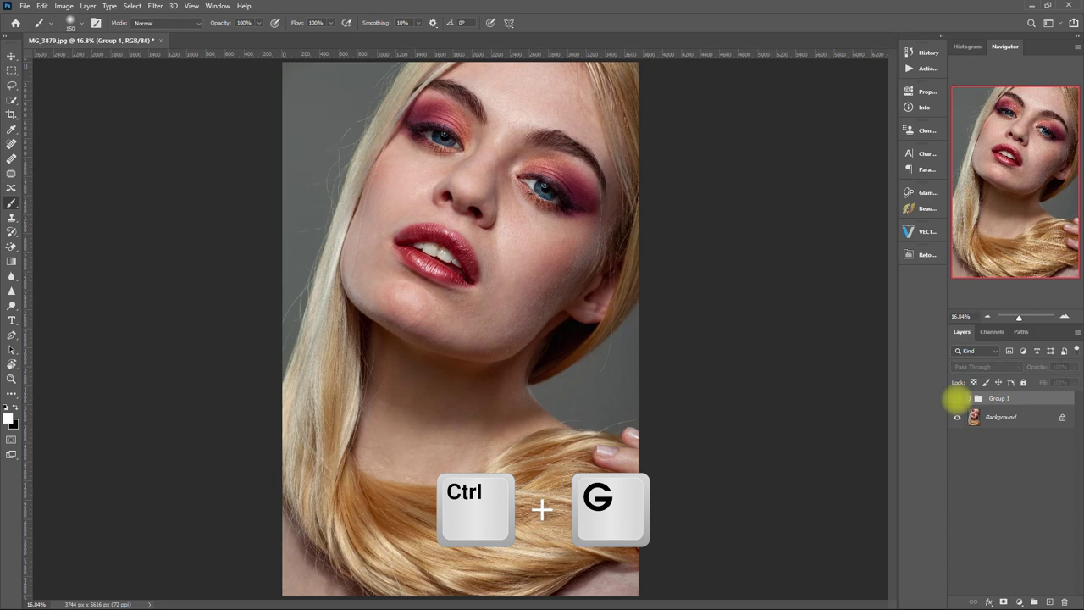
# Toggle the combined eye retouch group's visibility to compare both eyes up close before and after
pyautogui.scroll(3, 601, 243)
pyautogui.moveTo(588, 239); pyautogui.dragTo(639, 335)
pyautogui.scroll(1, 640, 335)
pyautogui.click(957, 399)
pyautogui.click(958, 399)
pyautogui.click(958, 399)
pyautogui.click(958, 399)
# Set the combined eye retouch group's opacity to 70% and compare the softened effect with the original
pyautogui.click(1073, 367)
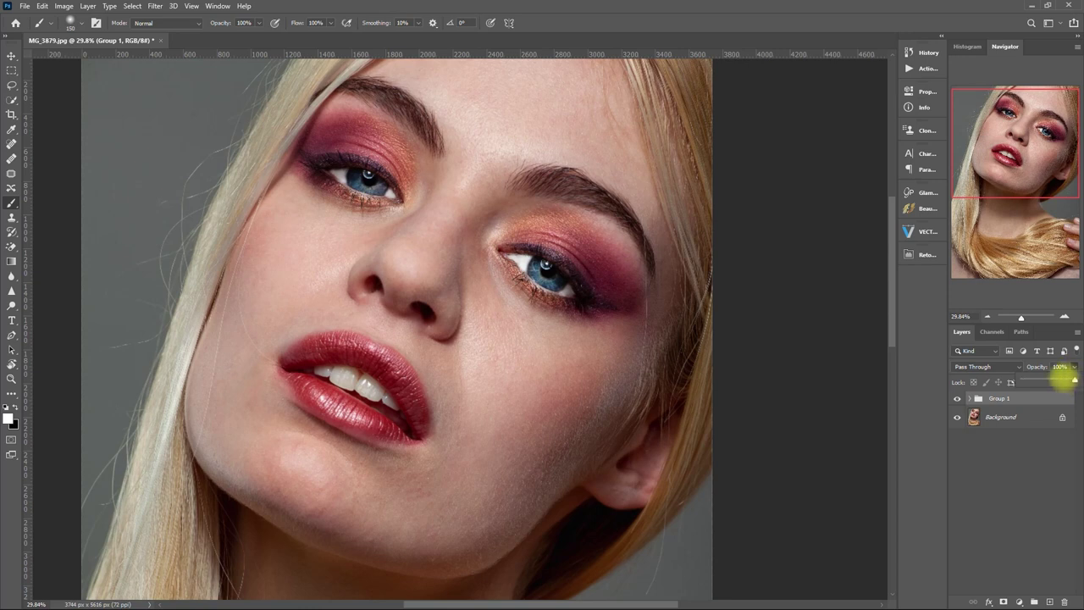
pyautogui.click(959, 399)
pyautogui.click(958, 399)
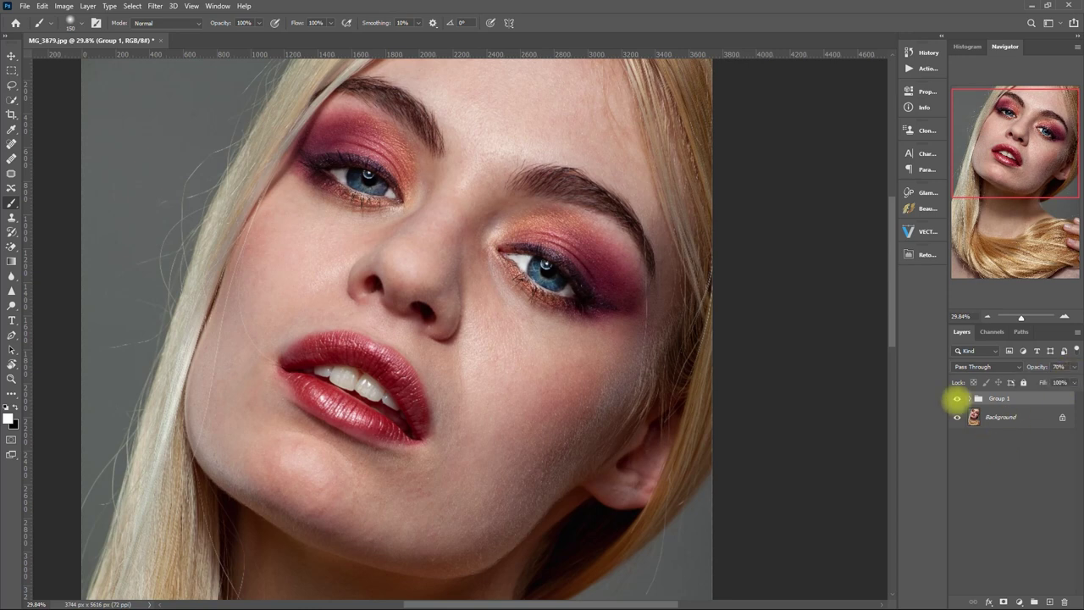
pyautogui.hotkey('ctrl', '0')
pyautogui.click(958, 399)
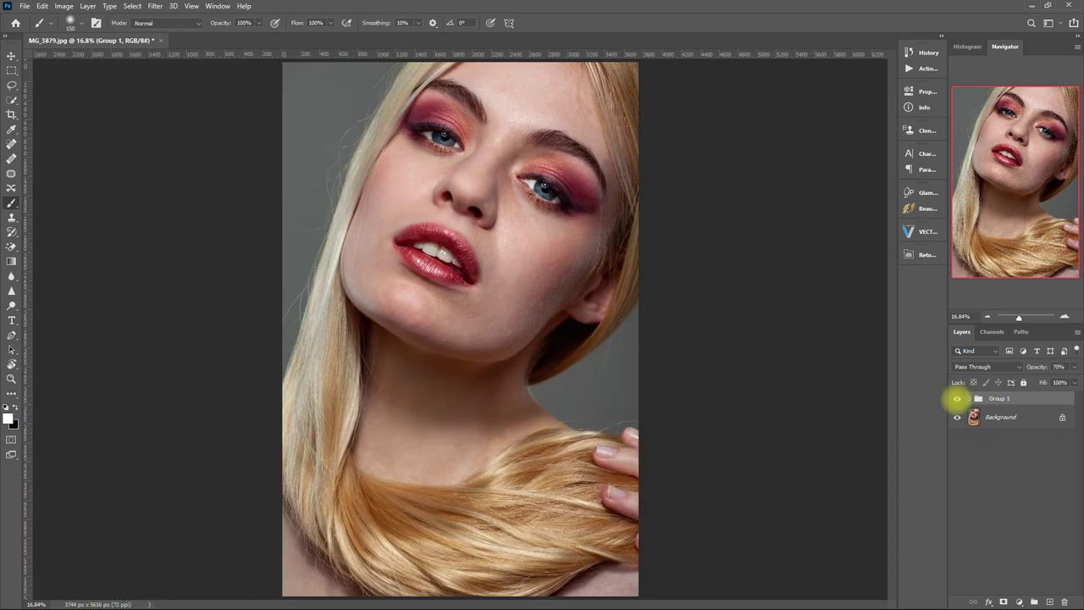
# Lower the combined eye group's opacity further and delete the group above the Background layer
pyautogui.moveTo(1073, 367); pyautogui.dragTo(1043, 380)
pyautogui.press('Delete')
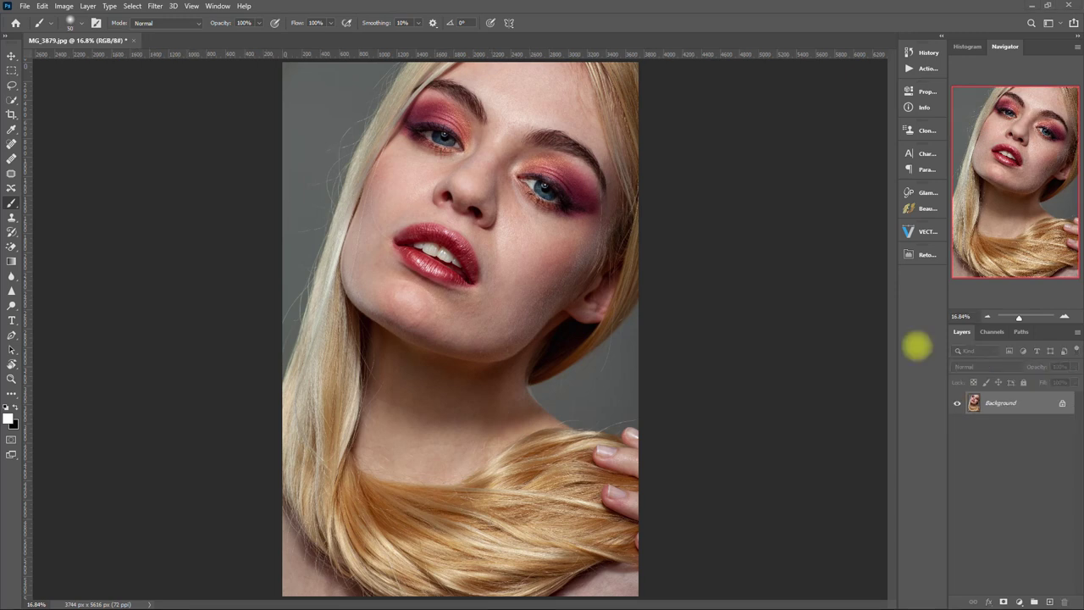
# Add the White Teeth effect from the Lips and Teeth functions and paint the teeth in the Whiten Teeth mask
pyautogui.click(924, 254)
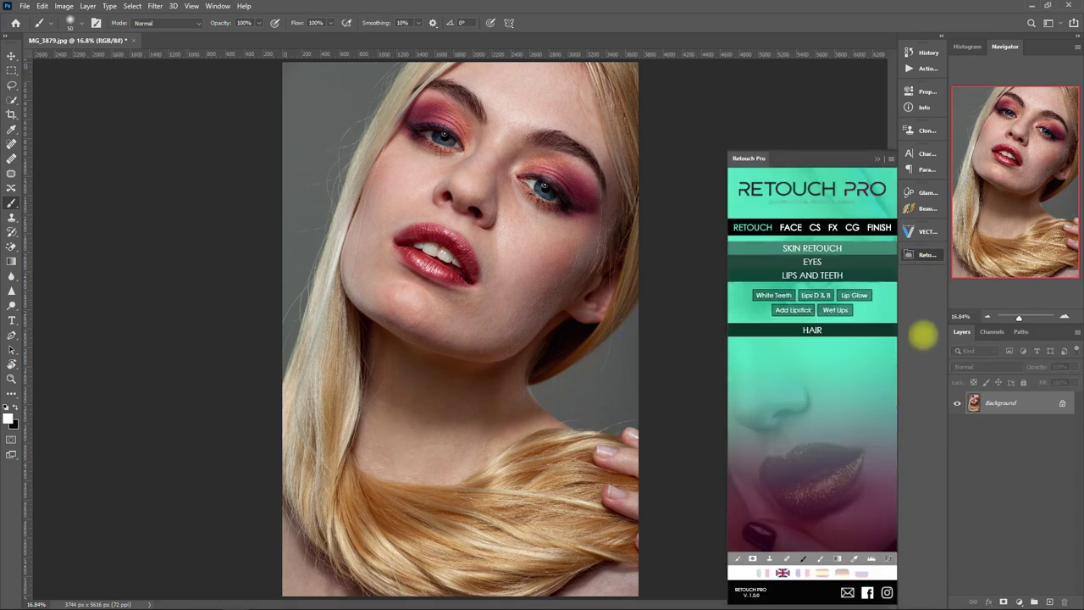
pyautogui.click(784, 295)
pyautogui.click(878, 158)
pyautogui.click(970, 403)
pyautogui.click(999, 403)
pyautogui.scroll(3, 424, 250)
pyautogui.moveTo(418, 276); pyautogui.dragTo(521, 320)
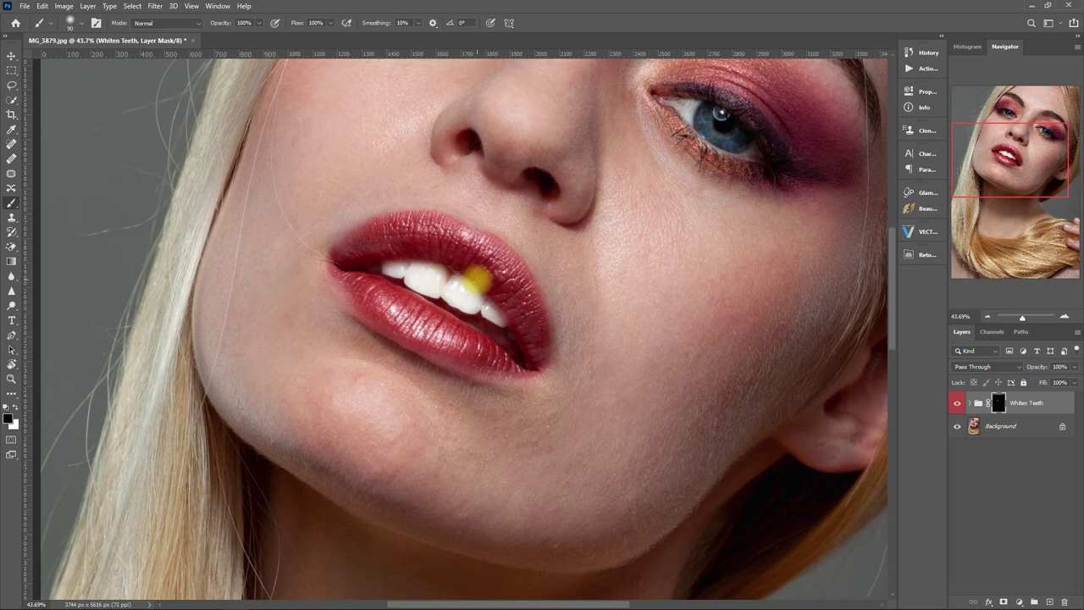
# Compare the teeth before and after whitening, and set the Whiten Teeth group's opacity to 35%
pyautogui.click(957, 403)
pyautogui.click(958, 403)
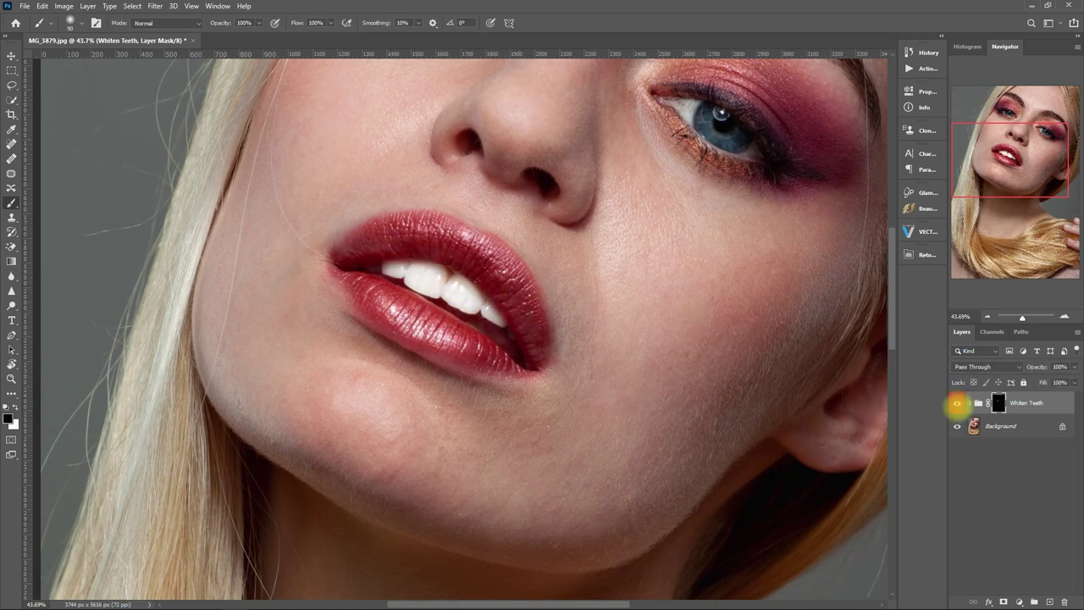
pyautogui.hotkey('ctrl', '0')
pyautogui.click(1063, 367)
pyautogui.write('35')
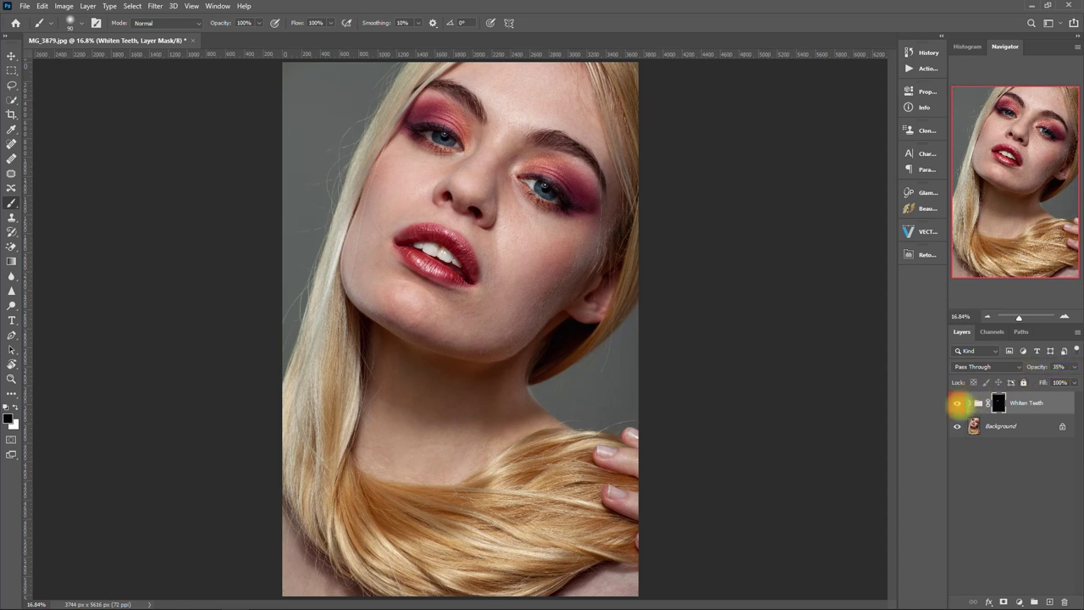
# Add the Add Lipstick effect from the Lips and Teeth functions above the Whiten Teeth group
pyautogui.click(930, 254)
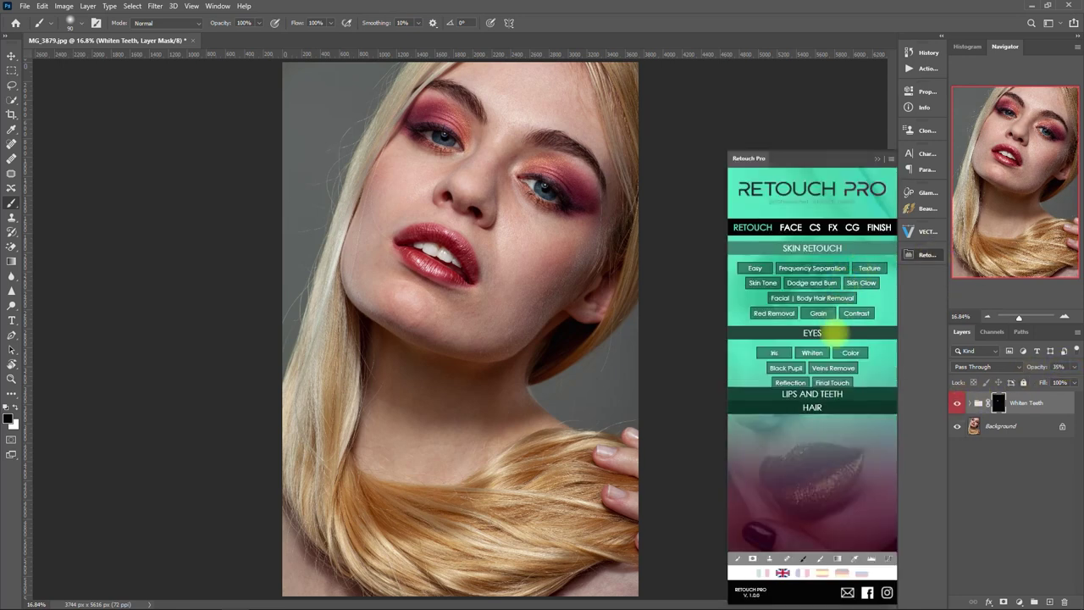
pyautogui.click(852, 330)
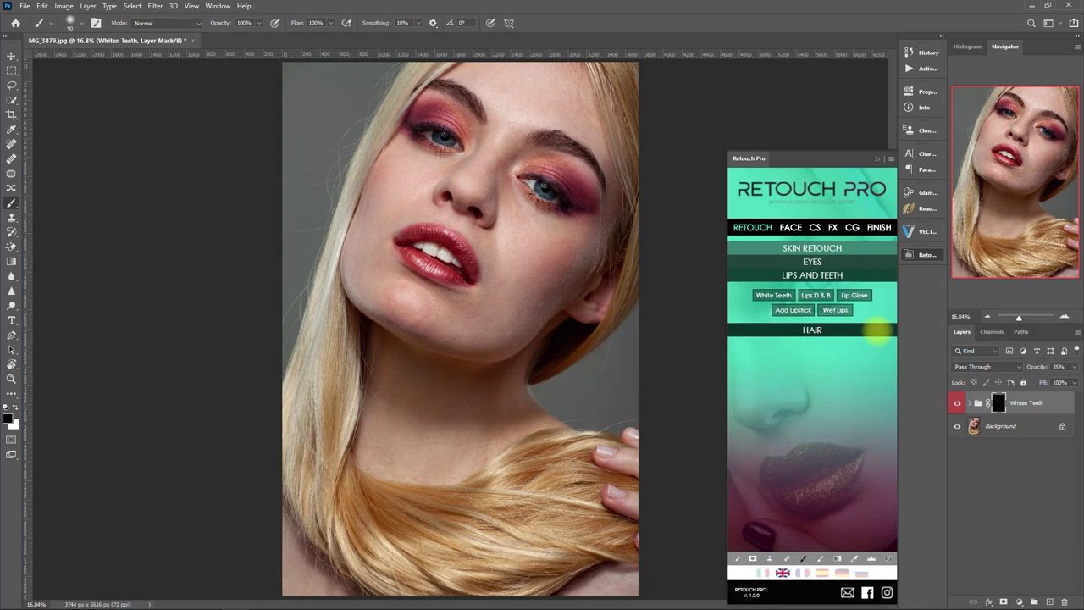
pyautogui.click(793, 309)
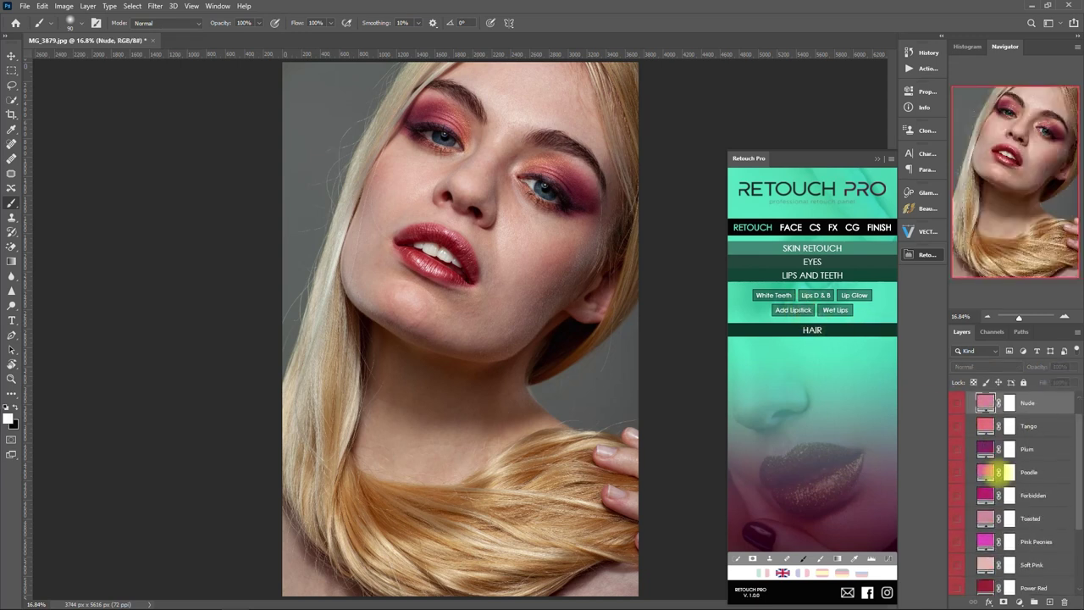
# Paint the upper and lower lips white in the Lipstick Color mask, reducing the brush size for the lower lip
pyautogui.scroll(3, 440, 233)
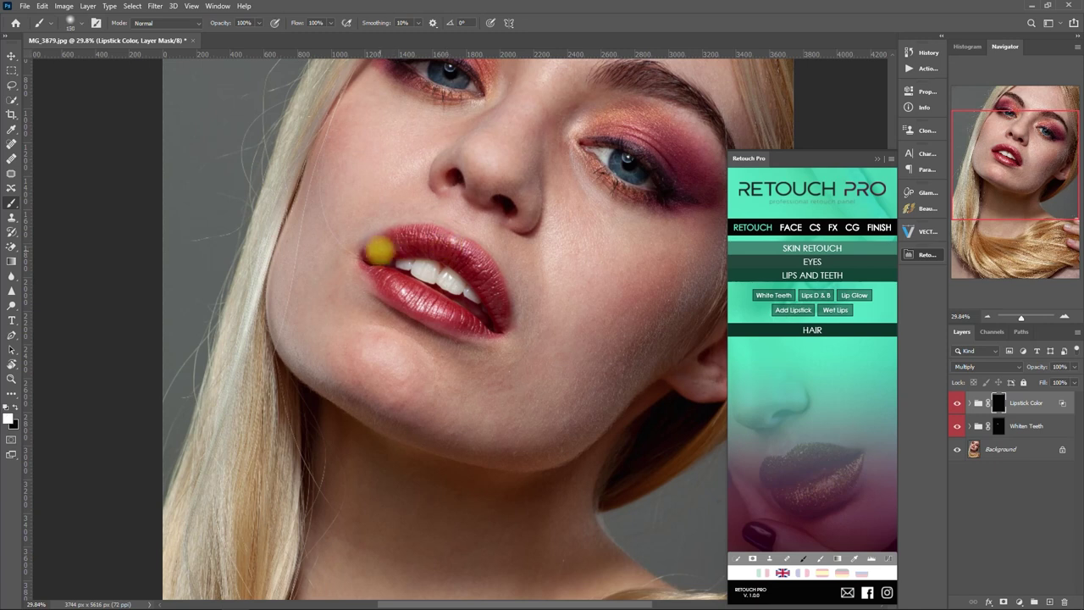
pyautogui.moveTo(472, 267); pyautogui.dragTo(500, 313)
pyautogui.press('[')
pyautogui.press('[')
pyautogui.press('[')
pyautogui.moveTo(383, 279); pyautogui.dragTo(485, 331)
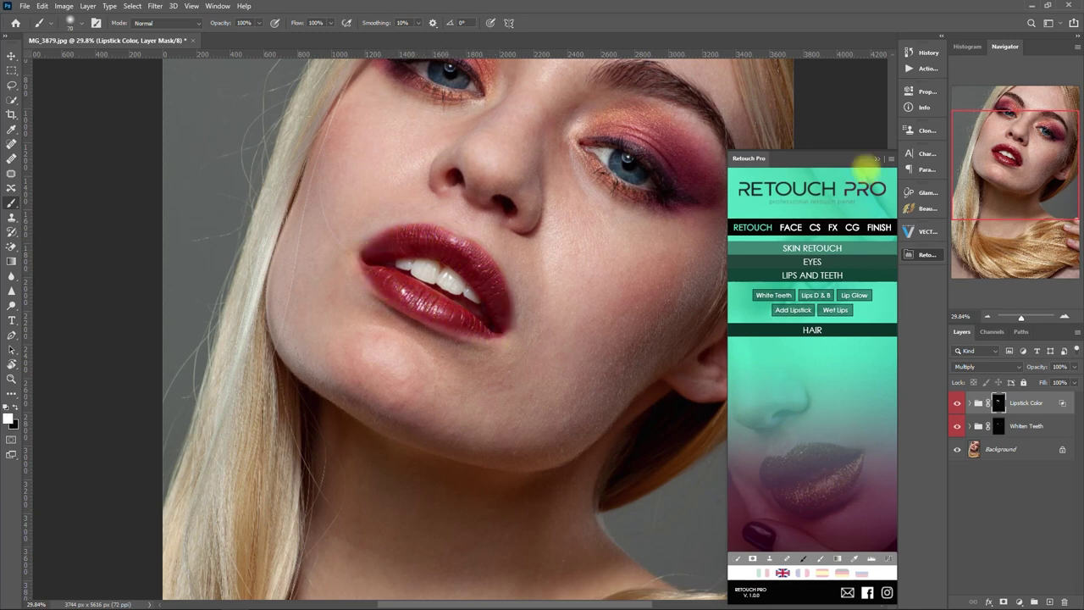
# Compare the lips with and without the Lipstick Color group, then fit the whole portrait in view
pyautogui.click(878, 158)
pyautogui.click(958, 403)
pyautogui.click(957, 404)
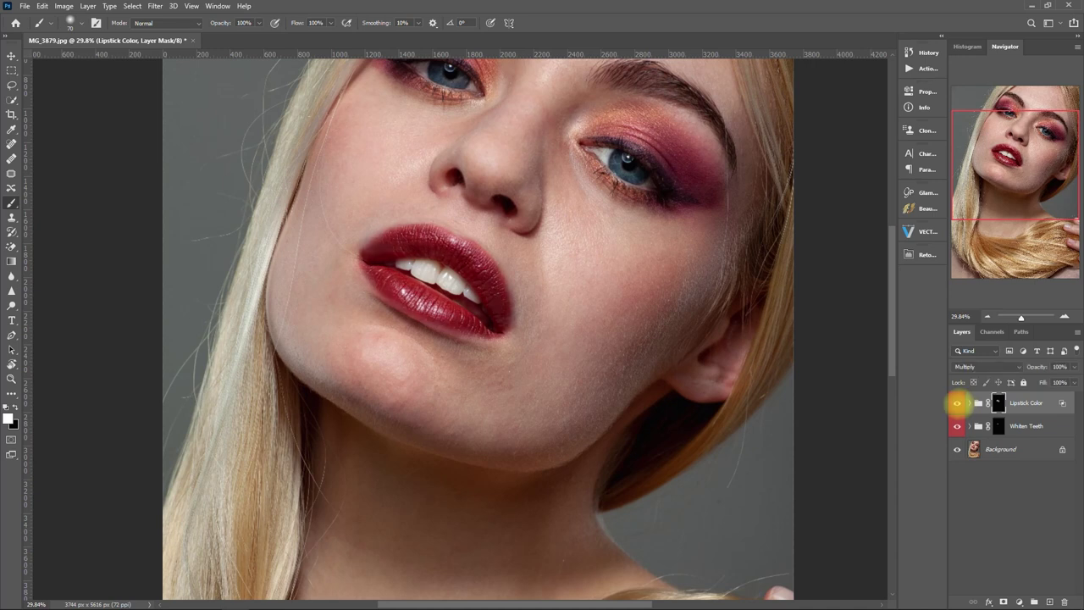
pyautogui.hotkey('ctrl', '0')
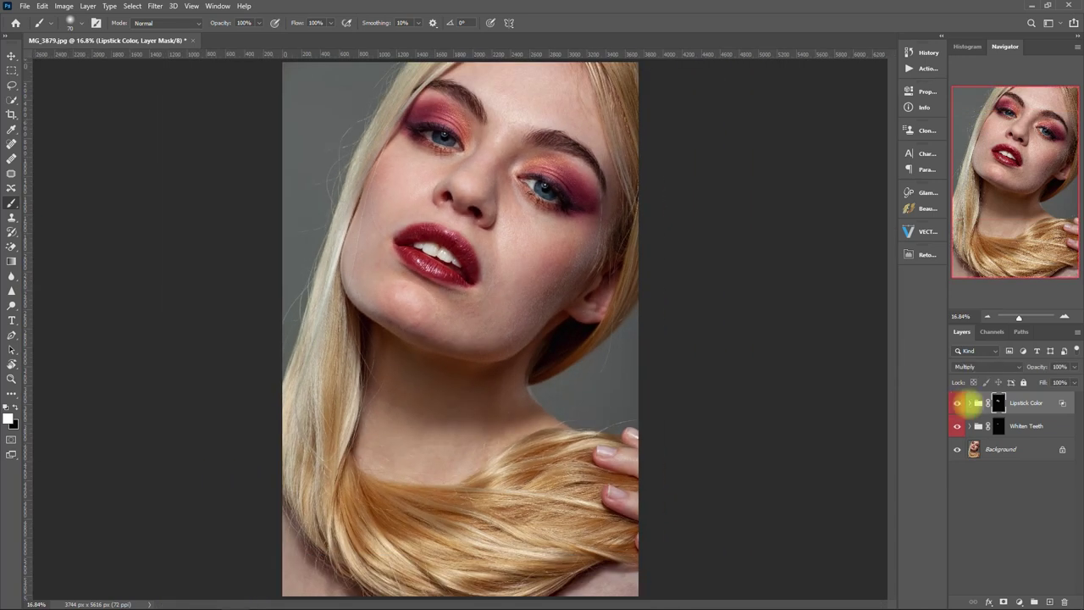
# Try out different shade layers inside the Lipstick Color group, leave one combination visible, and compare the lips before and after
pyautogui.click(970, 403)
pyautogui.click(958, 542)
pyautogui.click(957, 449)
pyautogui.click(957, 449)
pyautogui.click(956, 426)
pyautogui.click(957, 426)
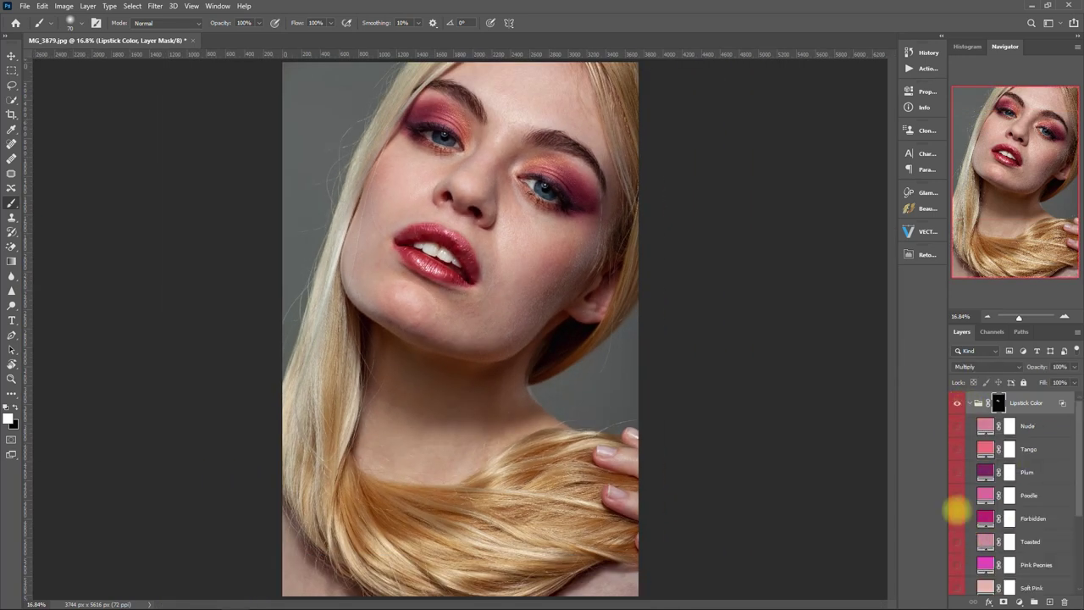
pyautogui.scroll(-2, 958, 517)
pyautogui.click(957, 541)
pyautogui.click(957, 542)
pyautogui.scroll(-3, 958, 541)
pyautogui.click(957, 536)
pyautogui.click(957, 535)
pyautogui.click(958, 467)
pyautogui.scroll(5, 959, 474)
pyautogui.click(970, 404)
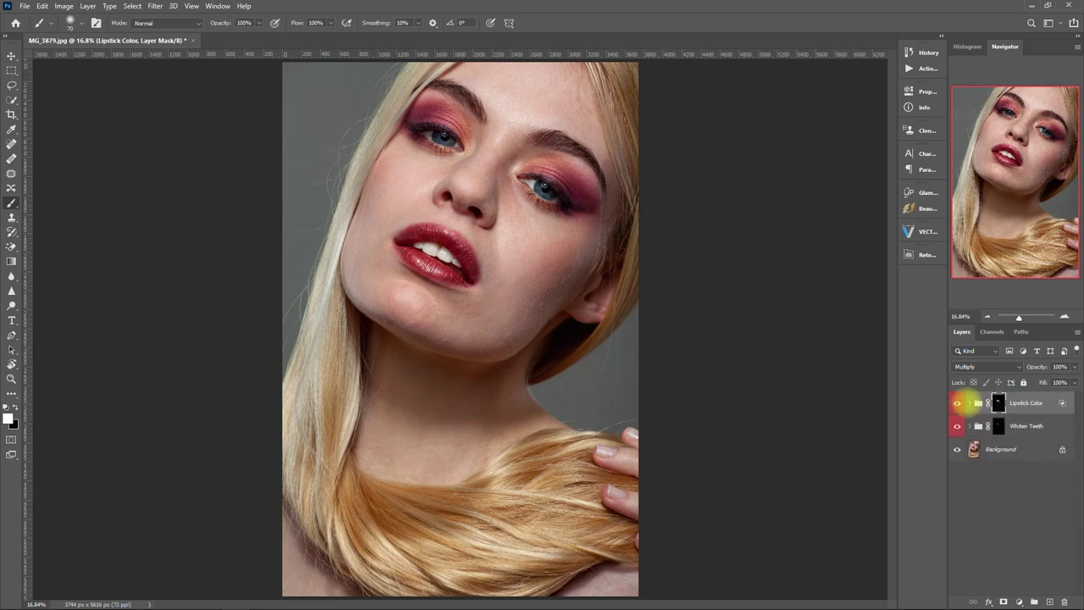
pyautogui.click(956, 404)
pyautogui.click(957, 403)
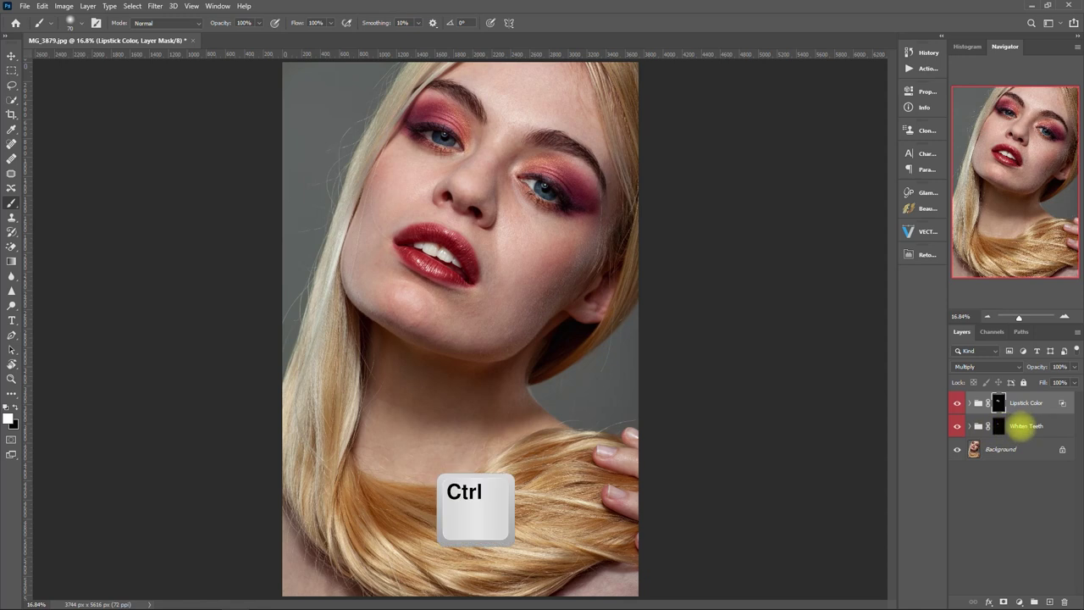
# Group the Lipstick Color and Whiten Teeth groups together and compare the portrait with and without the combined retouch
pyautogui.keyDown('ctrl'); pyautogui.click(1031, 428); pyautogui.keyUp('ctrl')
pyautogui.hotkey('ctrl', 'g')
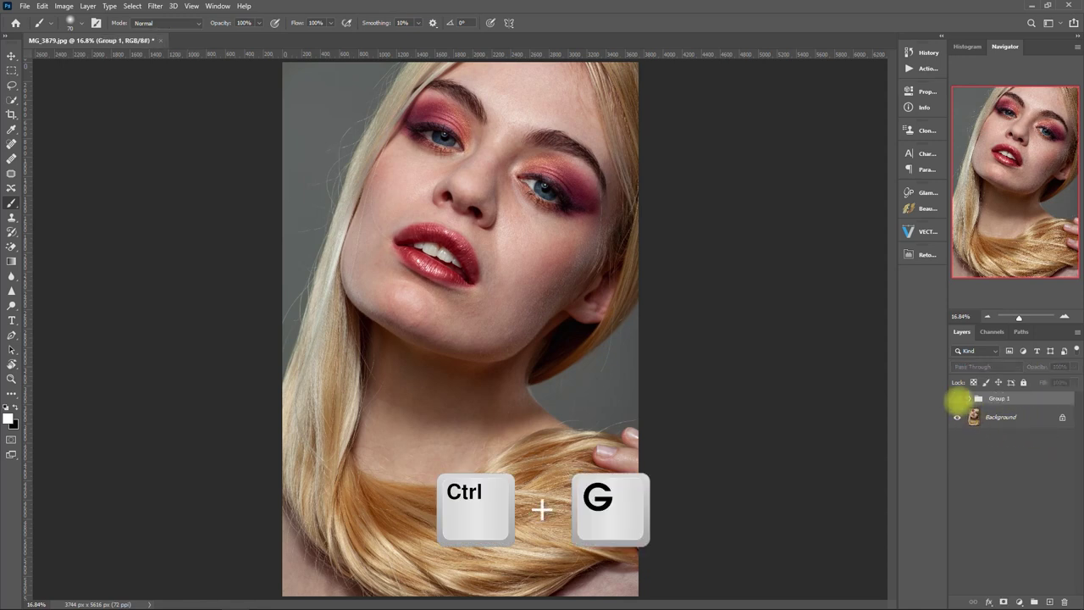
pyautogui.click(957, 398)
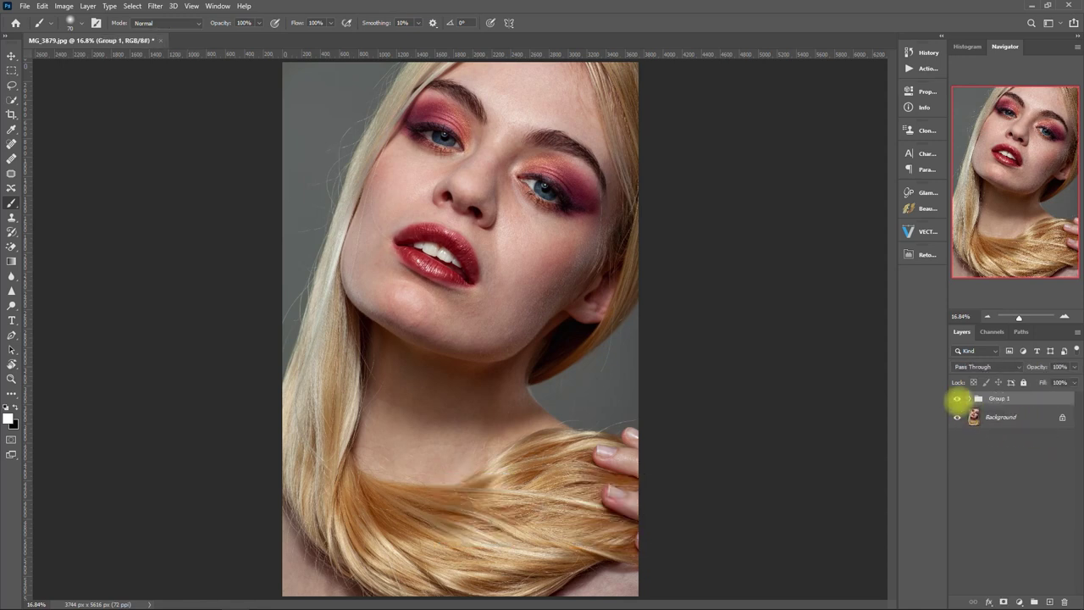
pyautogui.scroll(3, 678, 373)
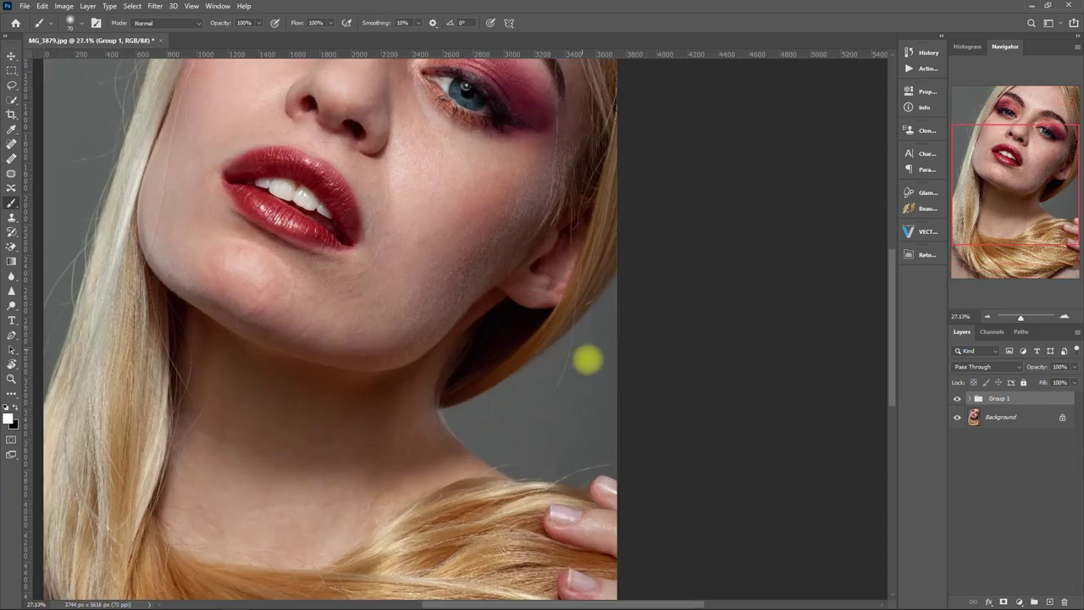
pyautogui.moveTo(585, 358); pyautogui.dragTo(713, 502)
pyautogui.click(958, 398)
pyautogui.click(958, 398)
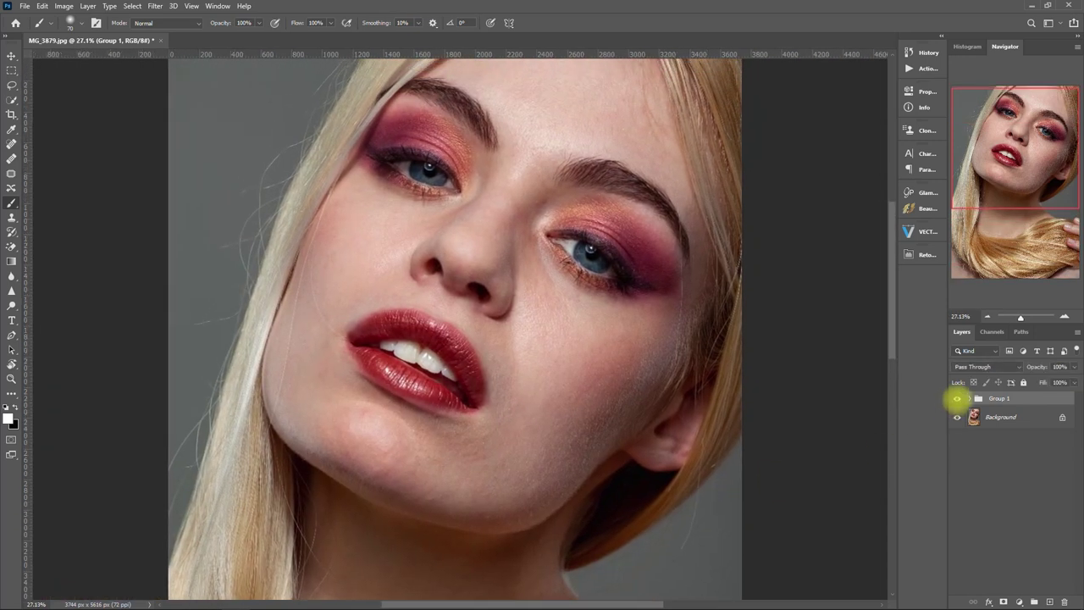
pyautogui.click(957, 399)
pyautogui.click(957, 398)
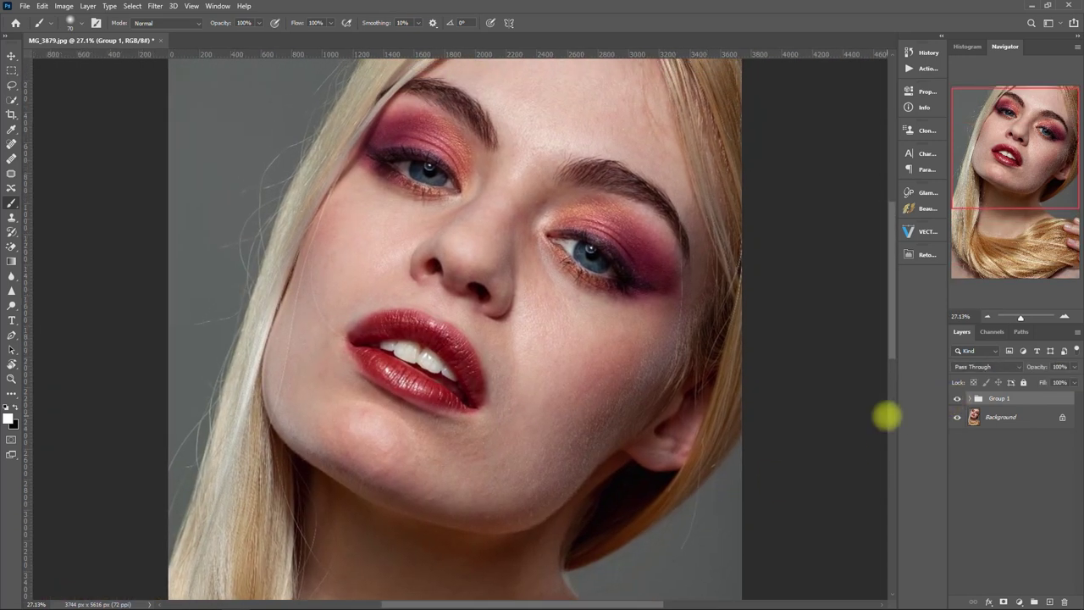
# Delete the combined lipstick and teeth group and add the Hair Enhancer effect from the Hair functions
pyautogui.hotkey('ctrl', '0')
pyautogui.press('Delete')
pyautogui.click(927, 255)
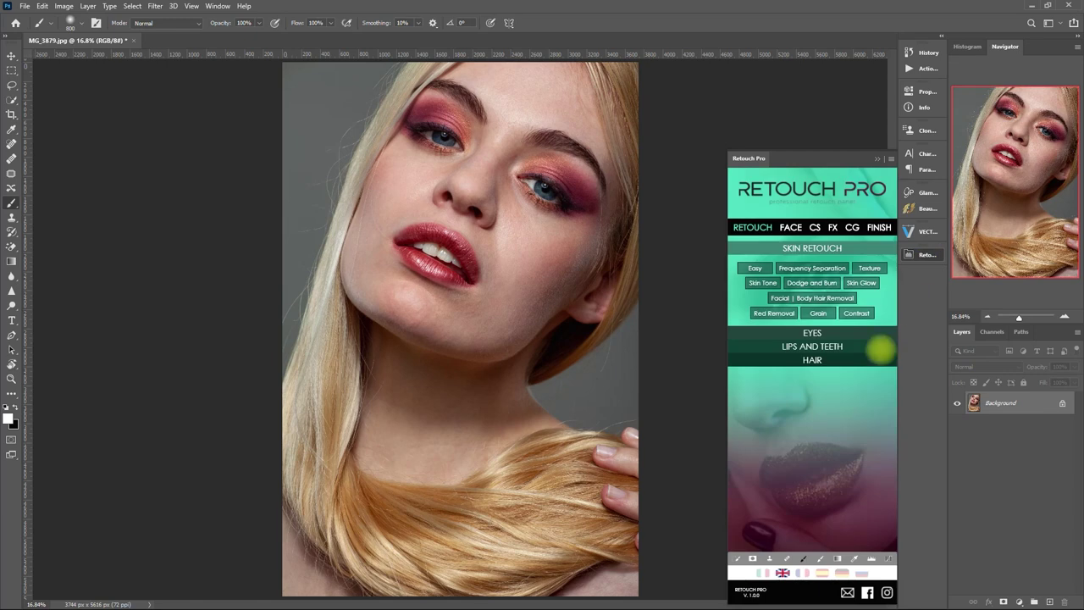
pyautogui.click(830, 312)
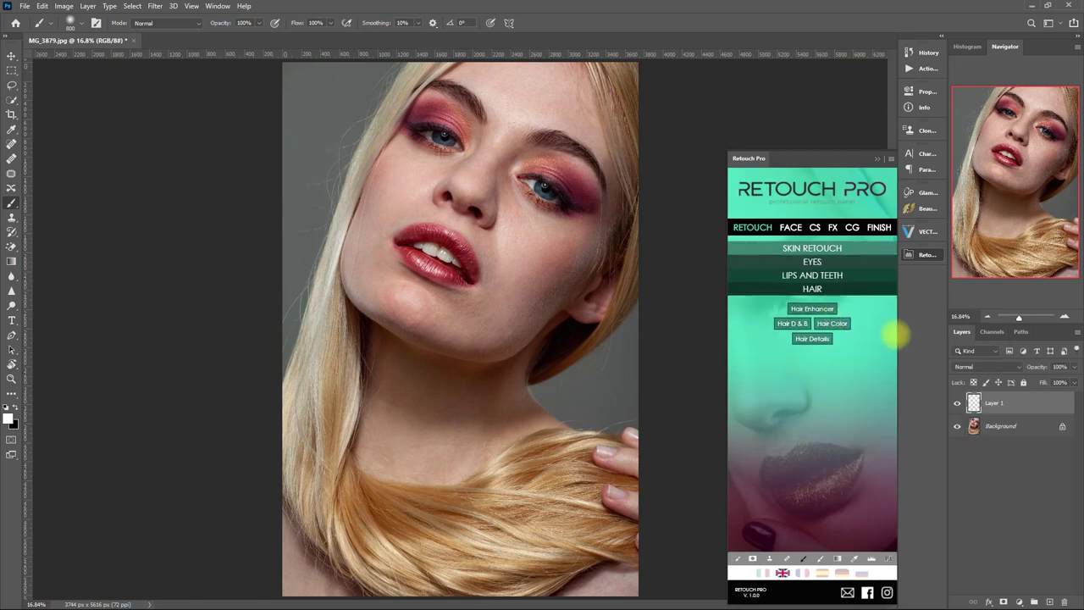
pyautogui.click(877, 160)
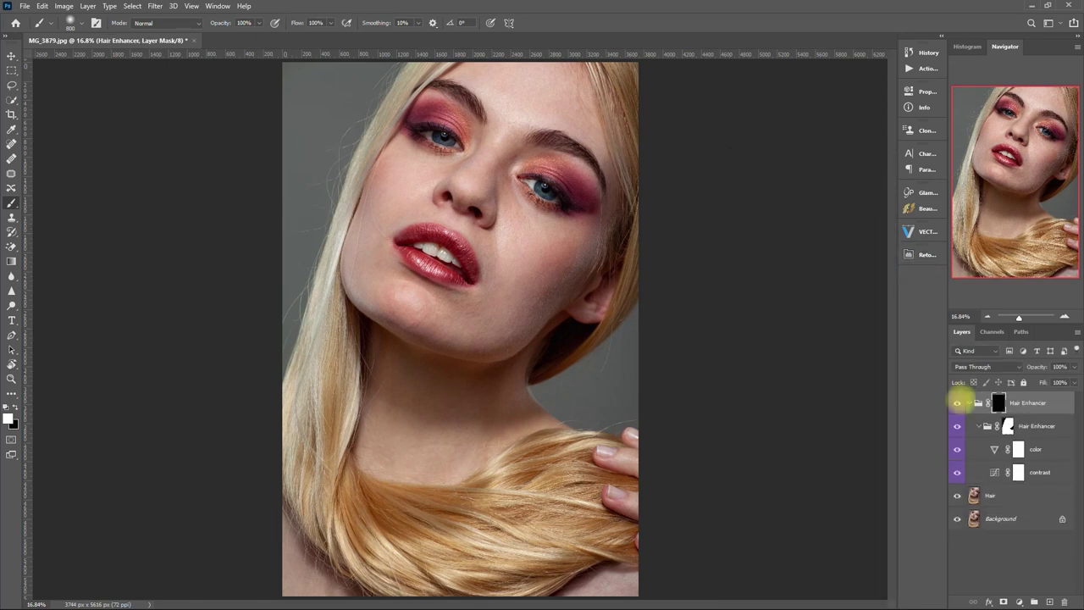
# Paint the hair white in the Hair Enhancer mask and compare the hair before and after
pyautogui.click(970, 403)
pyautogui.moveTo(363, 516)
pyautogui.mouseDown()
pyautogui.moveTo(515, 484)
pyautogui.moveTo(588, 435)
pyautogui.moveTo(610, 525)
pyautogui.moveTo(380, 573)
pyautogui.moveTo(310, 494)
pyautogui.moveTo(322, 315)
pyautogui.moveTo(410, 87)
pyautogui.mouseUp()
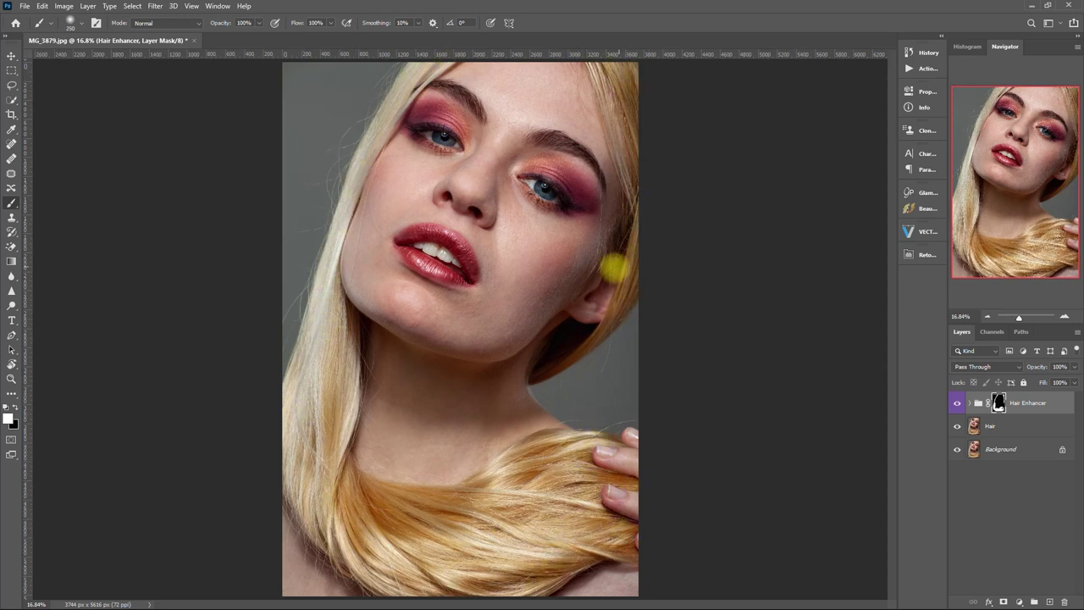
pyautogui.click(958, 403)
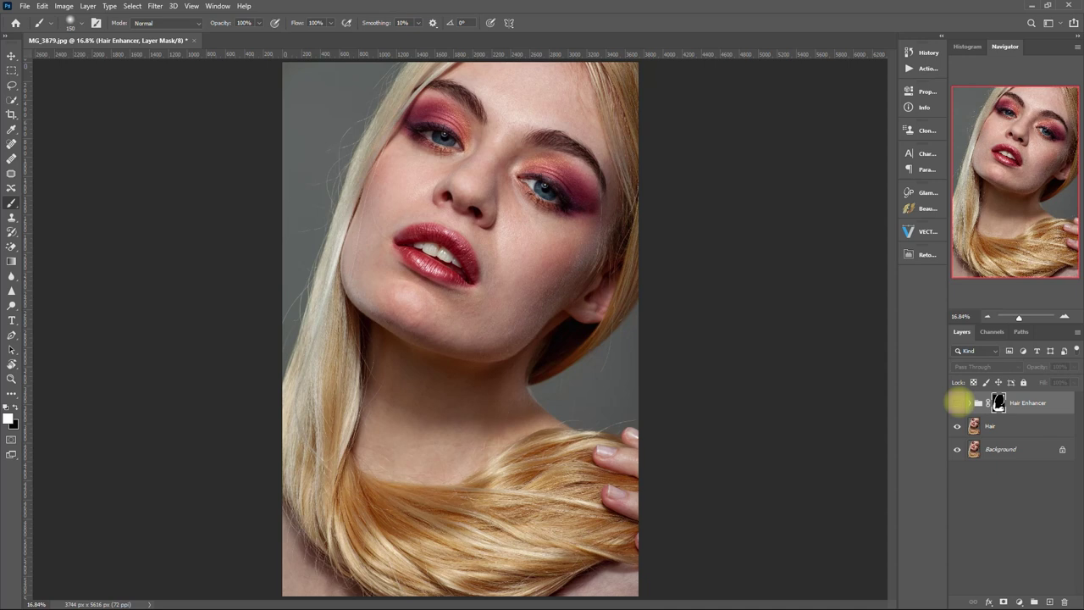
pyautogui.click(958, 403)
pyautogui.click(958, 404)
pyautogui.click(958, 403)
pyautogui.click(958, 403)
pyautogui.click(959, 403)
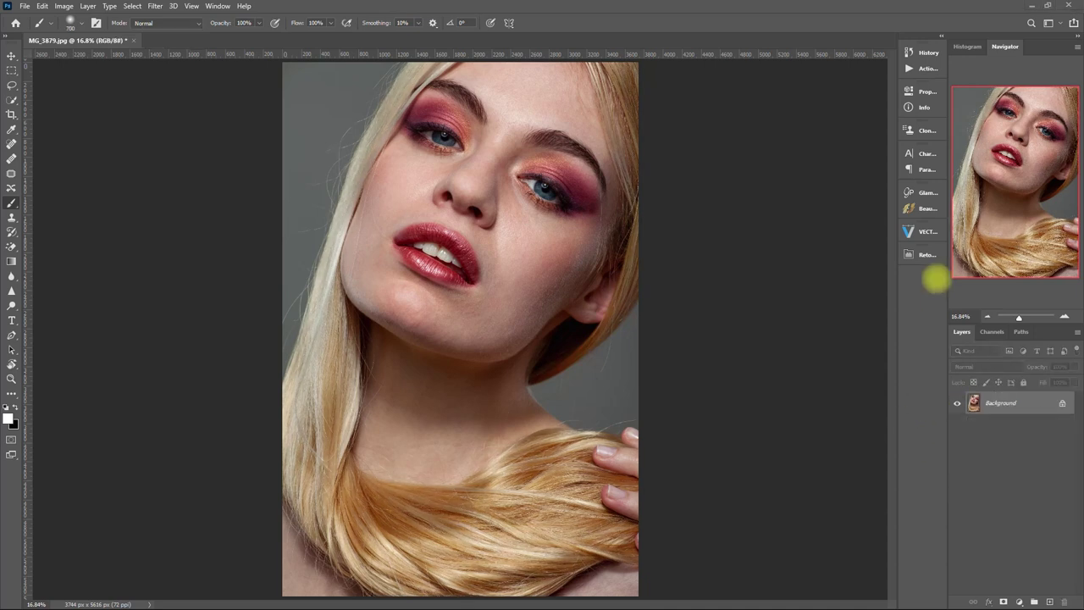
# Add the Hair Color effect from the Hair functions
pyautogui.click(928, 254)
pyautogui.click(812, 289)
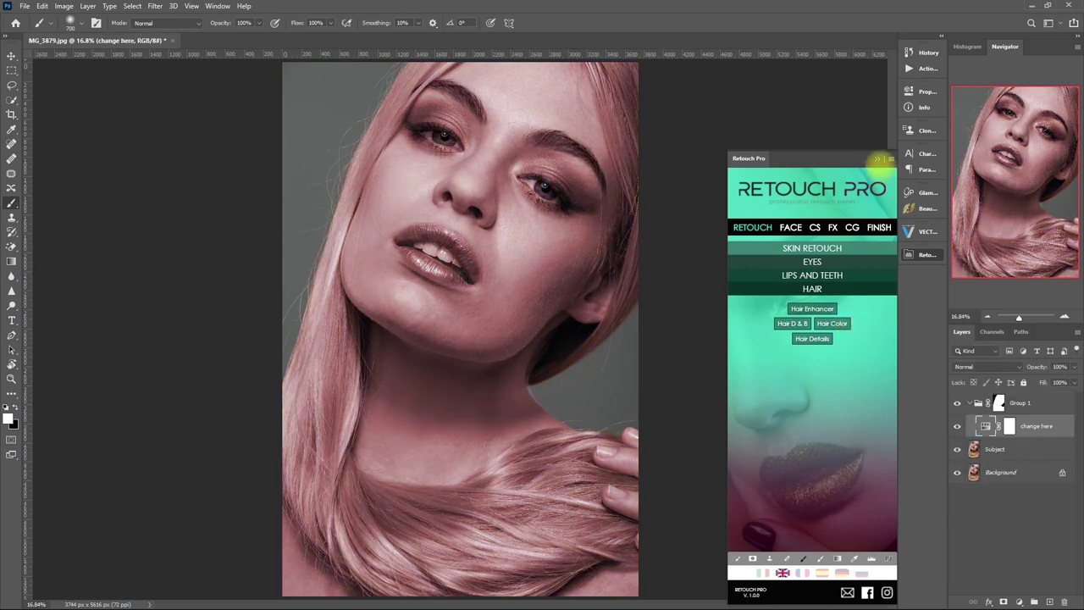
pyautogui.click(878, 159)
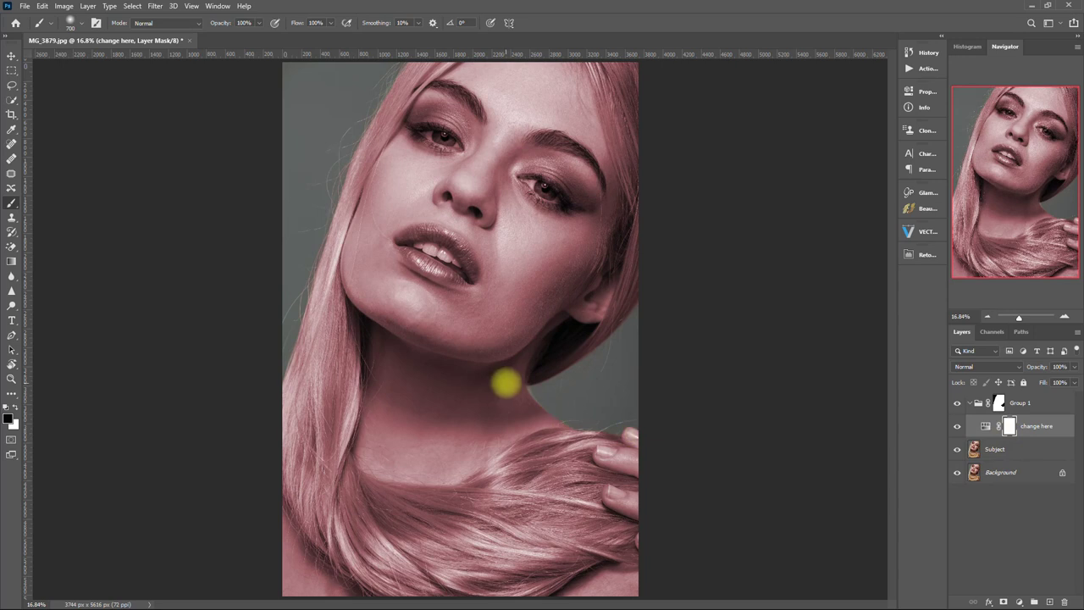
# Paint the face, neck and other skin black in the "change here" layer mask so only the hair is tinted
pyautogui.moveTo(439, 250)
pyautogui.mouseDown()
pyautogui.moveTo(435, 283)
pyautogui.moveTo(448, 274)
pyautogui.moveTo(416, 229)
pyautogui.moveTo(405, 256)
pyautogui.mouseUp()
pyautogui.moveTo(482, 192)
pyautogui.mouseDown()
pyautogui.moveTo(484, 293)
pyautogui.moveTo(503, 249)
pyautogui.moveTo(457, 192)
pyautogui.mouseUp()
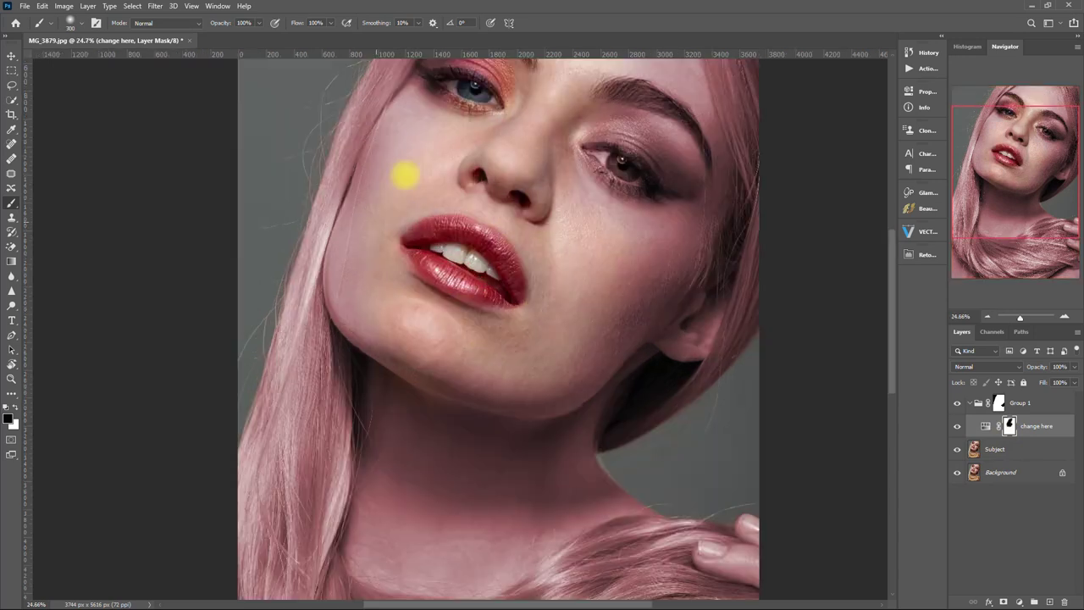
pyautogui.scroll(-2, 380, 452)
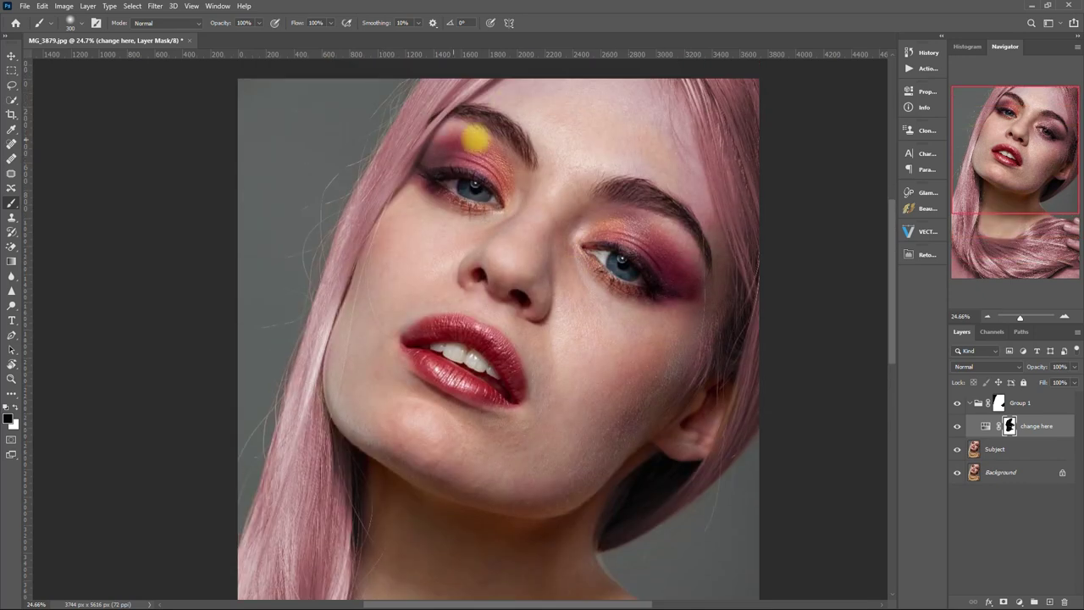
pyautogui.scroll(-2, 743, 472)
pyautogui.scroll(2, 804, 435)
pyautogui.scroll(-1, 593, 584)
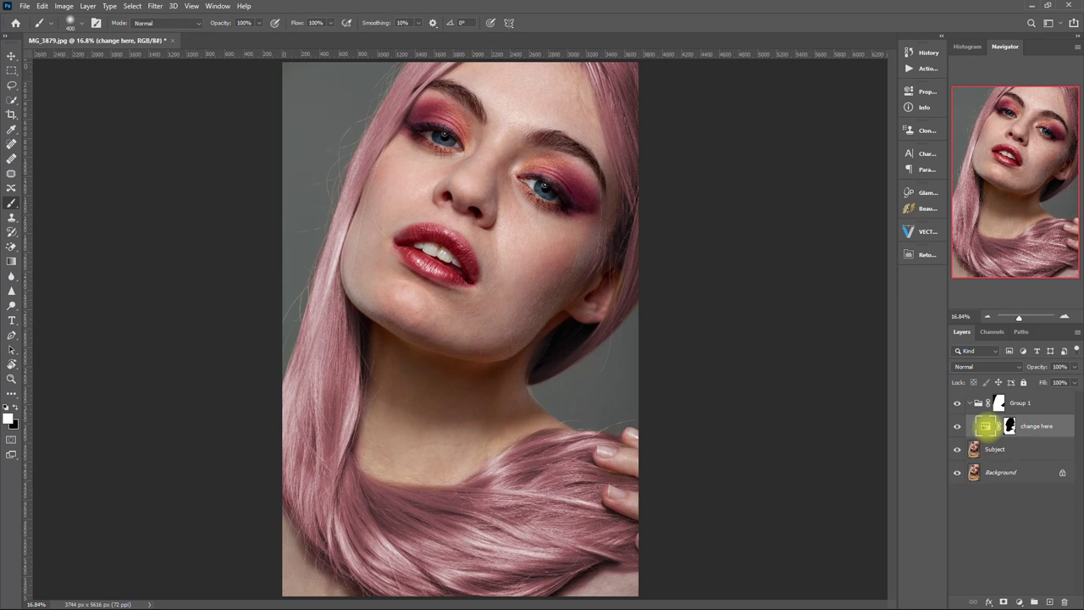
# Set the "change here" Hue/Saturation adjustment to hue 127, saturation 39 and lightness -11 for green hair
pyautogui.doubleClick(986, 426)
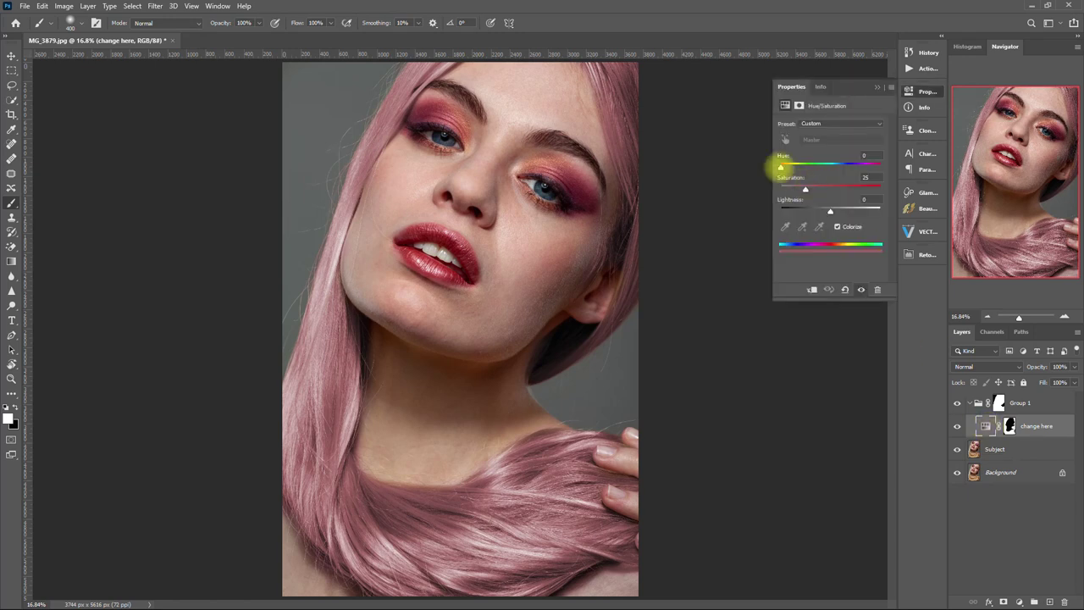
pyautogui.moveTo(783, 167); pyautogui.dragTo(799, 166)
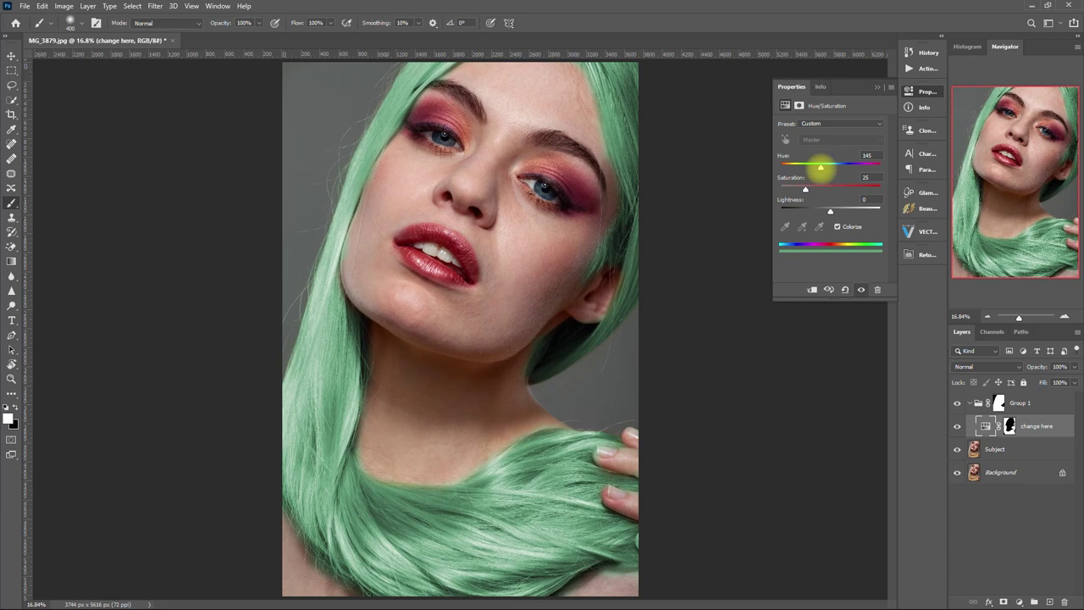
pyautogui.moveTo(833, 167); pyautogui.dragTo(844, 167)
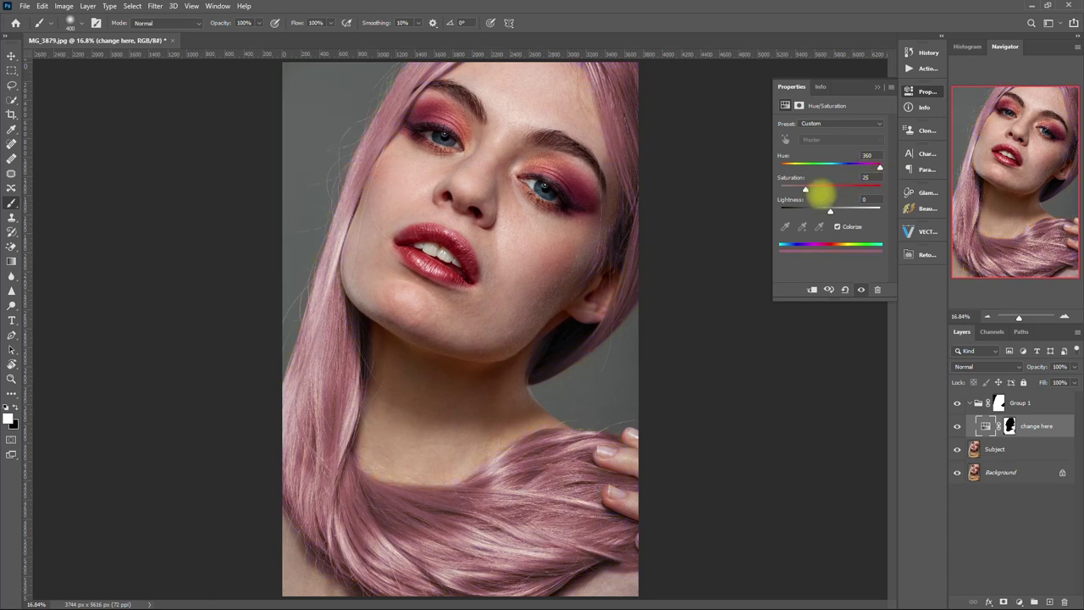
pyautogui.moveTo(805, 189); pyautogui.dragTo(826, 211)
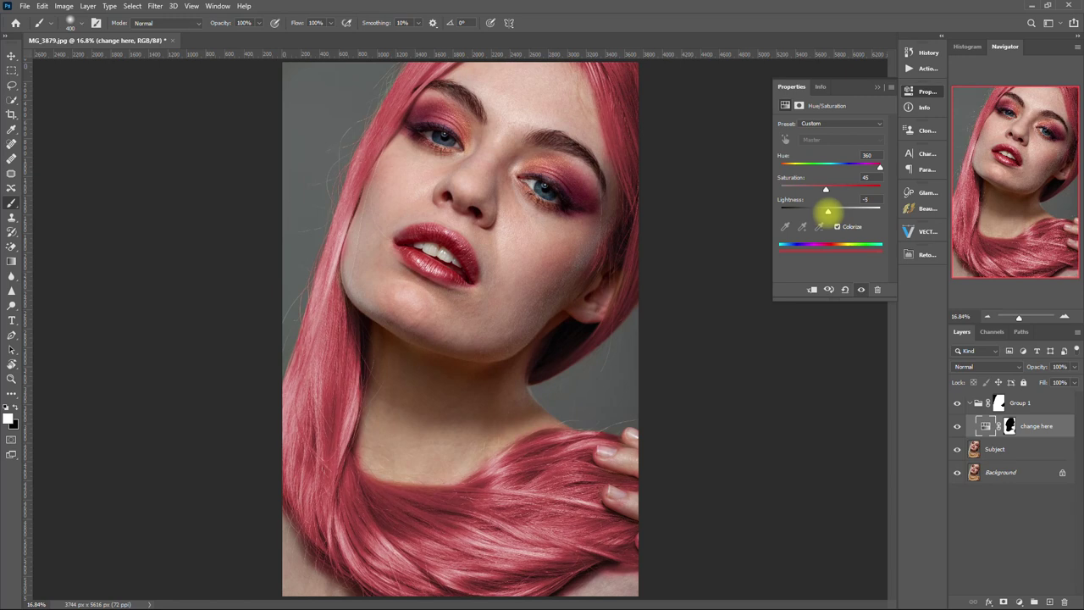
pyautogui.moveTo(880, 167); pyautogui.dragTo(815, 168)
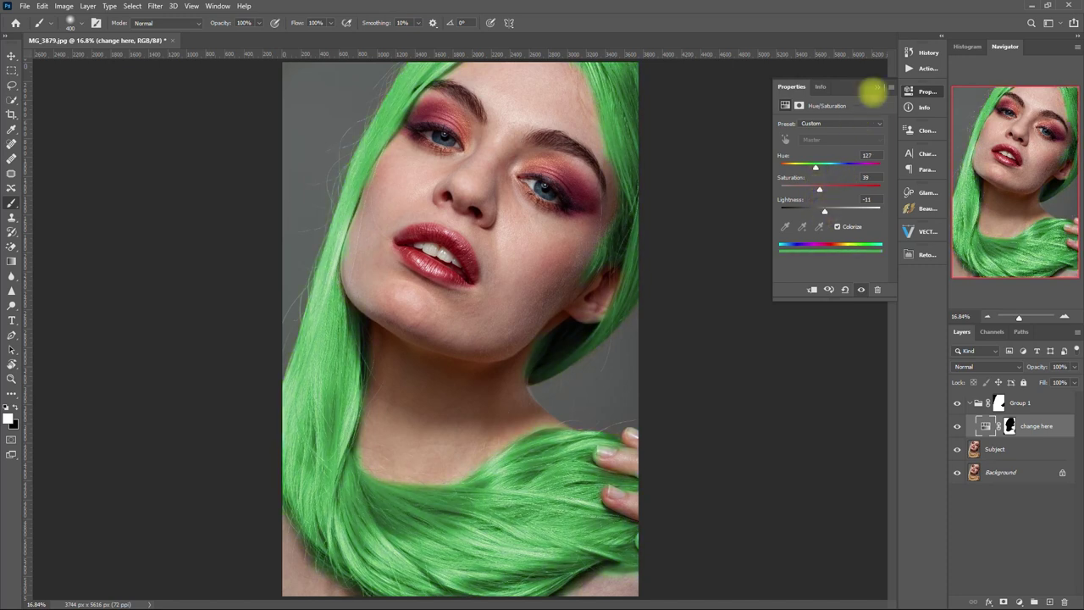
pyautogui.click(926, 91)
# Collapse the hair color group and compare the portrait with and without the green hair
pyautogui.click(970, 404)
pyautogui.click(958, 403)
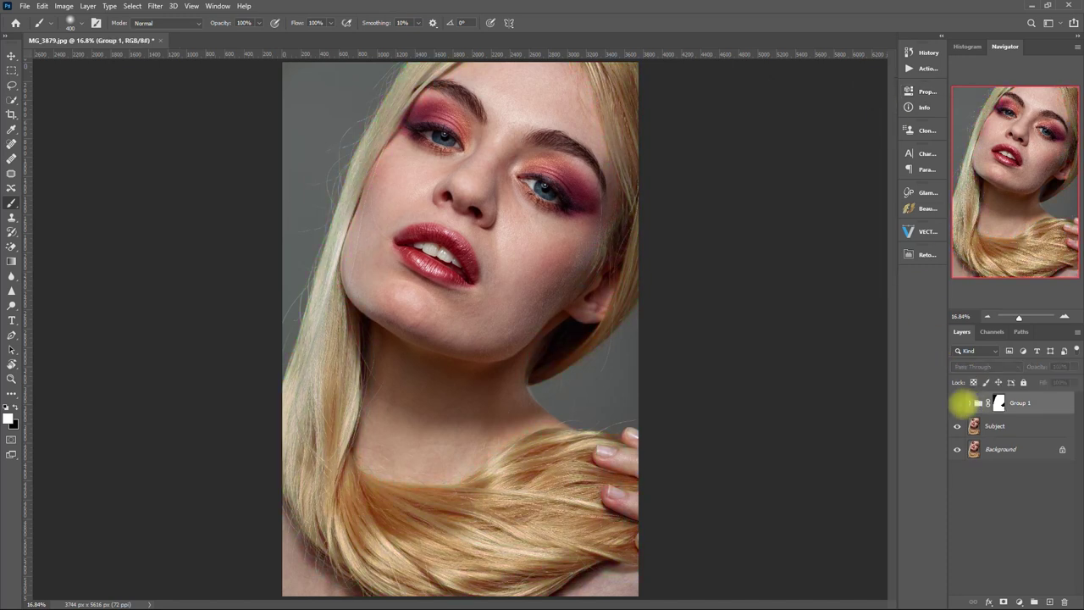
pyautogui.click(958, 404)
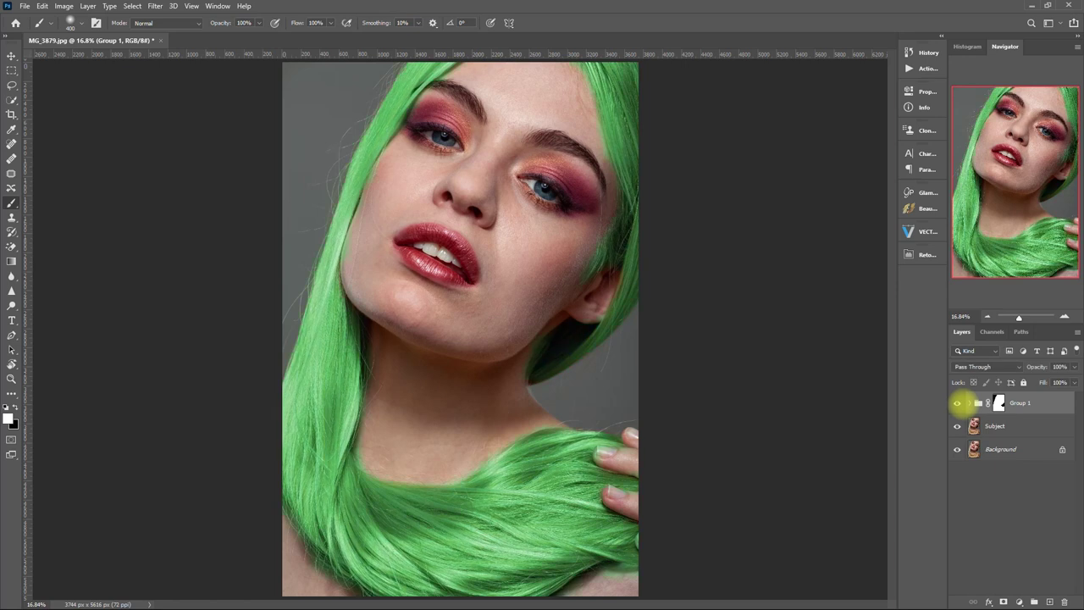
pyautogui.click(958, 403)
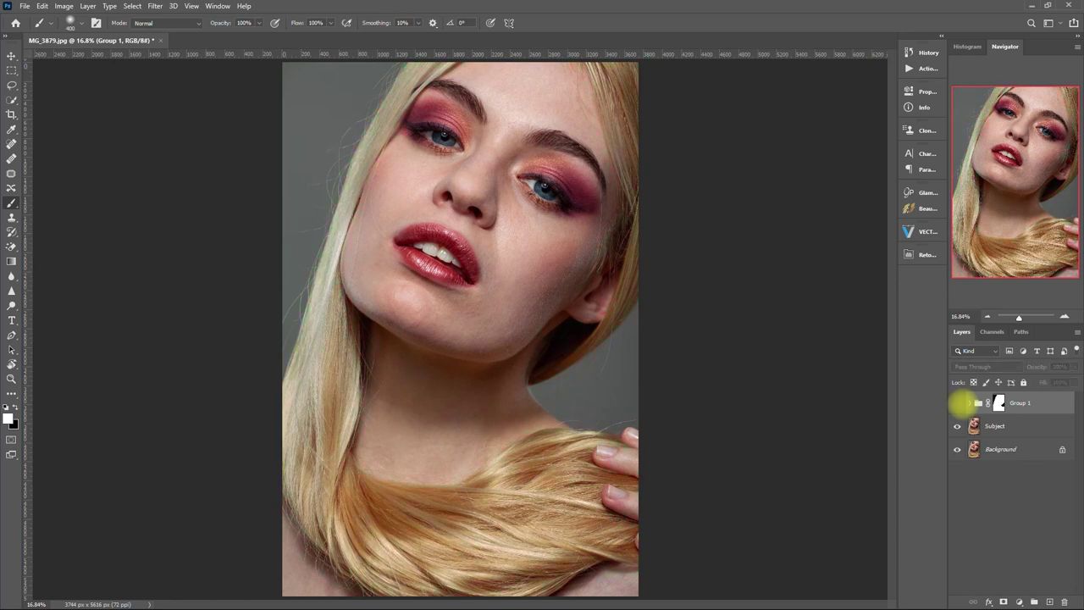
pyautogui.click(959, 404)
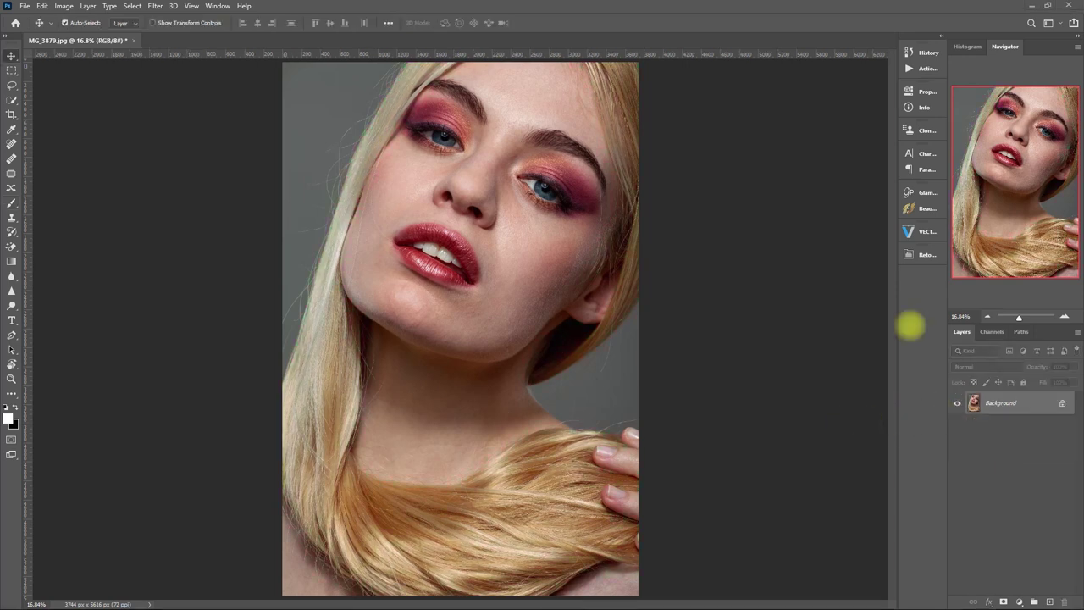
# Apply the eye Dimention +1 adjustment from the Face functions and compare the eyes with and without it
pyautogui.click(924, 255)
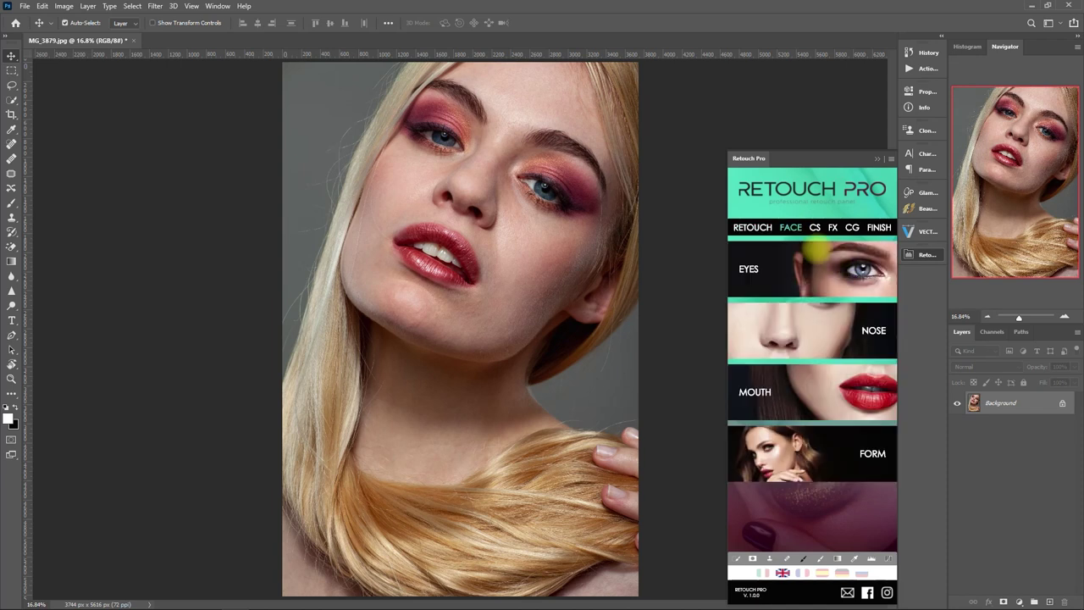
pyautogui.click(815, 252)
pyautogui.click(957, 403)
pyautogui.click(957, 403)
pyautogui.scroll(5, 566, 296)
pyautogui.moveTo(567, 297); pyautogui.dragTo(566, 445)
# Try further face adjustments, compare each before and after, and delete the unwanted adjustment layer
pyautogui.click(958, 403)
pyautogui.click(957, 404)
pyautogui.click(868, 331)
pyautogui.click(847, 370)
pyautogui.click(956, 403)
pyautogui.click(957, 403)
pyautogui.click(839, 414)
pyautogui.moveTo(957, 404)
pyautogui.mouseDown()
pyautogui.moveTo(955, 472)
pyautogui.moveTo(958, 403)
pyautogui.mouseUp()
pyautogui.keyDown('shift'); pyautogui.click(1033, 449); pyautogui.keyUp('shift')
pyautogui.press('Delete')
# Adjust the nose with Height +1 and narrow it with two Wide -1 adjustments
pyautogui.click(864, 460)
pyautogui.click(849, 388)
pyautogui.click(847, 388)
pyautogui.click(777, 433)
# Apply the mouth's Smile +1 adjustment three times
pyautogui.click(847, 453)
pyautogui.click(843, 449)
pyautogui.click(845, 450)
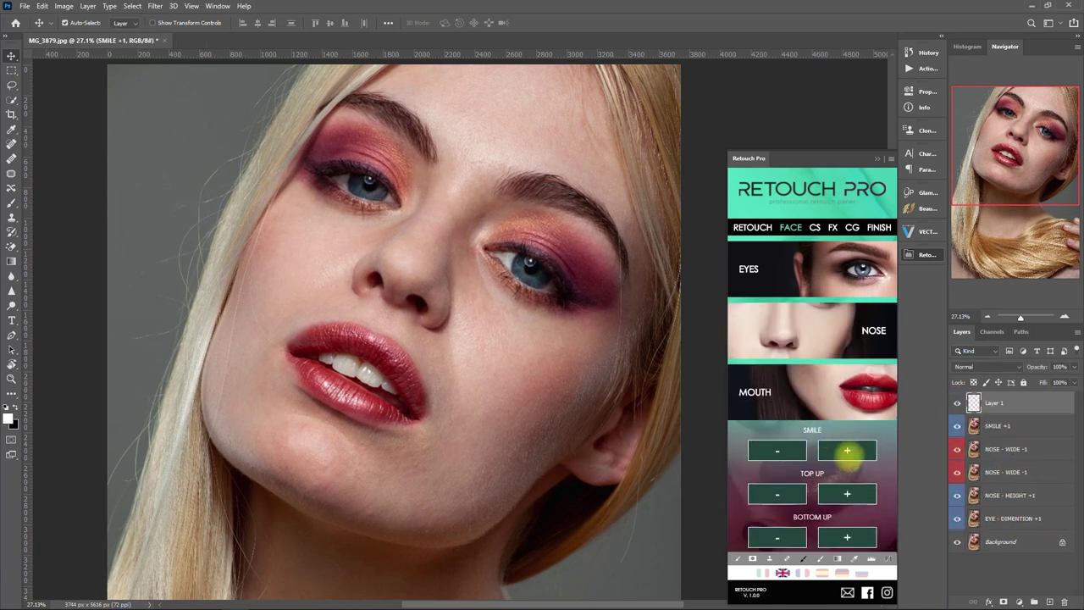
pyautogui.click(849, 450)
# Reshape the face with the Form adjustments Face Wide -1 and Jaw +1
pyautogui.scroll(-2, 849, 453)
pyautogui.click(857, 539)
pyautogui.click(778, 532)
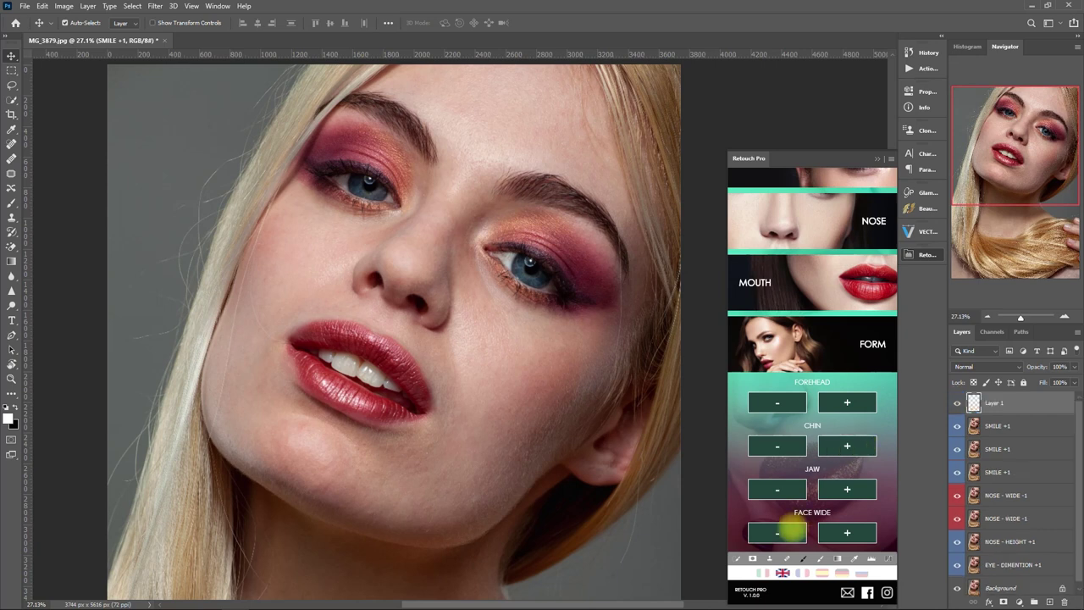
pyautogui.click(847, 490)
# Group all the face adjustment layers above the Background and collapse the Retouch Pro panel
pyautogui.scroll(-3, 1026, 424)
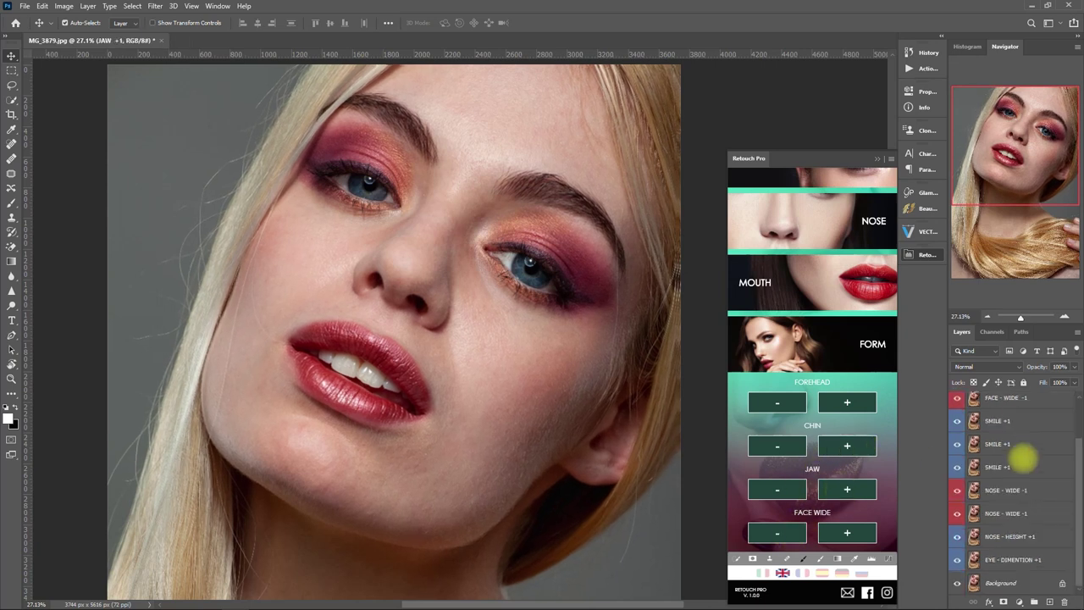
pyautogui.keyDown('shift'); pyautogui.click(1022, 560); pyautogui.keyUp('shift')
pyautogui.hotkey('ctrl', 'g')
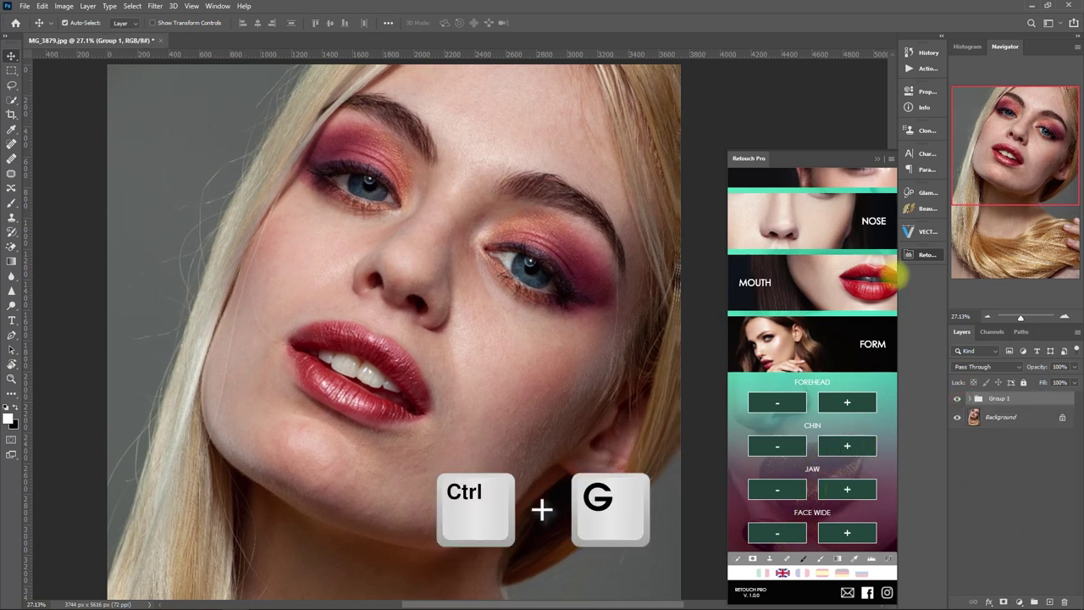
pyautogui.click(877, 159)
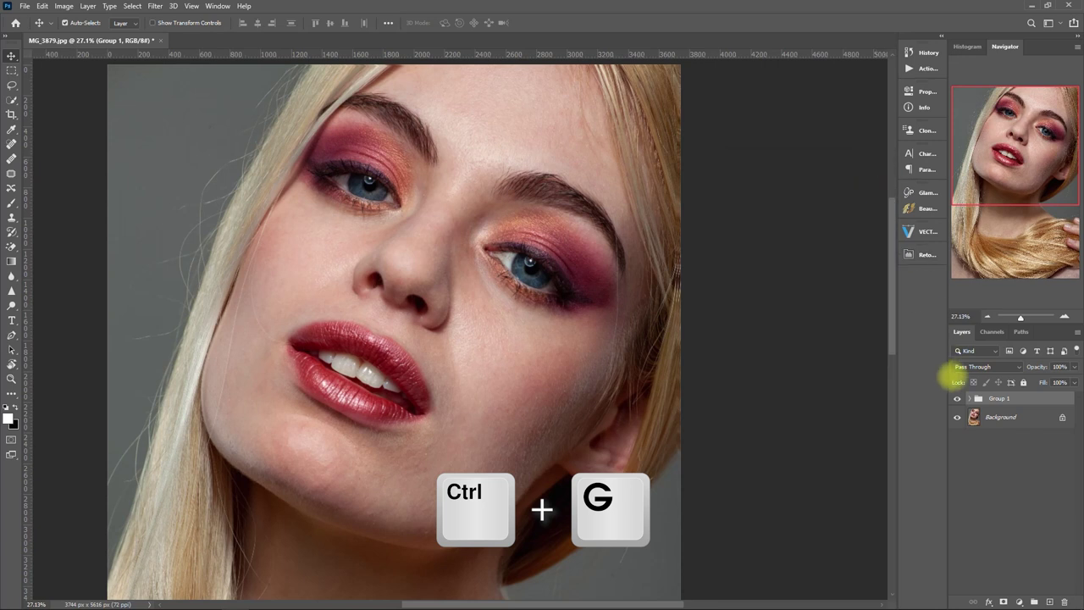
# Compare the portrait with and without the grouped face adjustments, both close up and with the whole image fitted in view
pyautogui.click(957, 398)
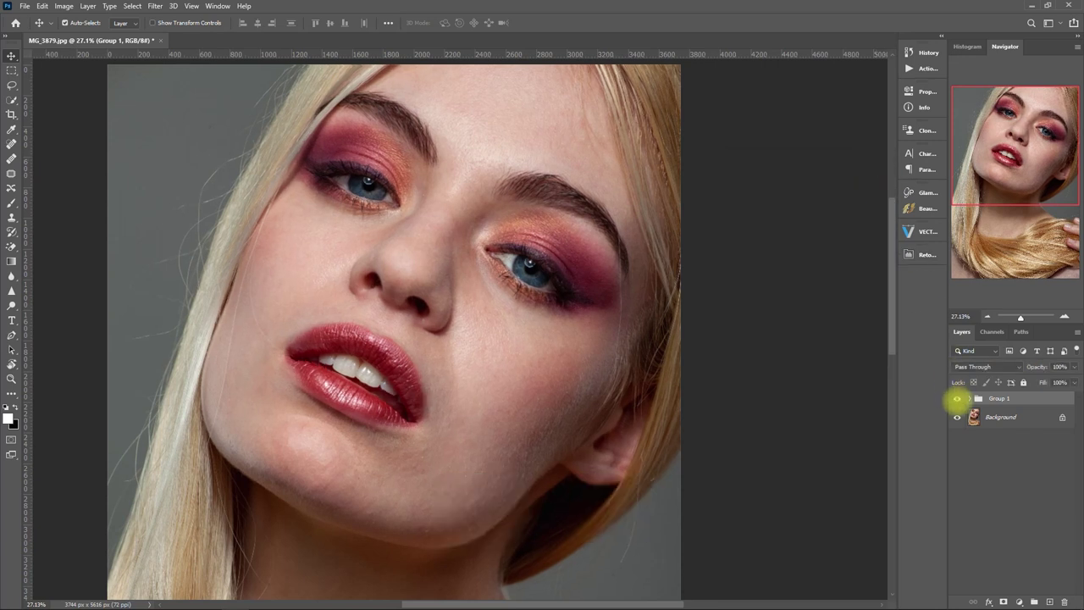
pyautogui.click(957, 399)
pyautogui.click(958, 398)
pyautogui.click(958, 398)
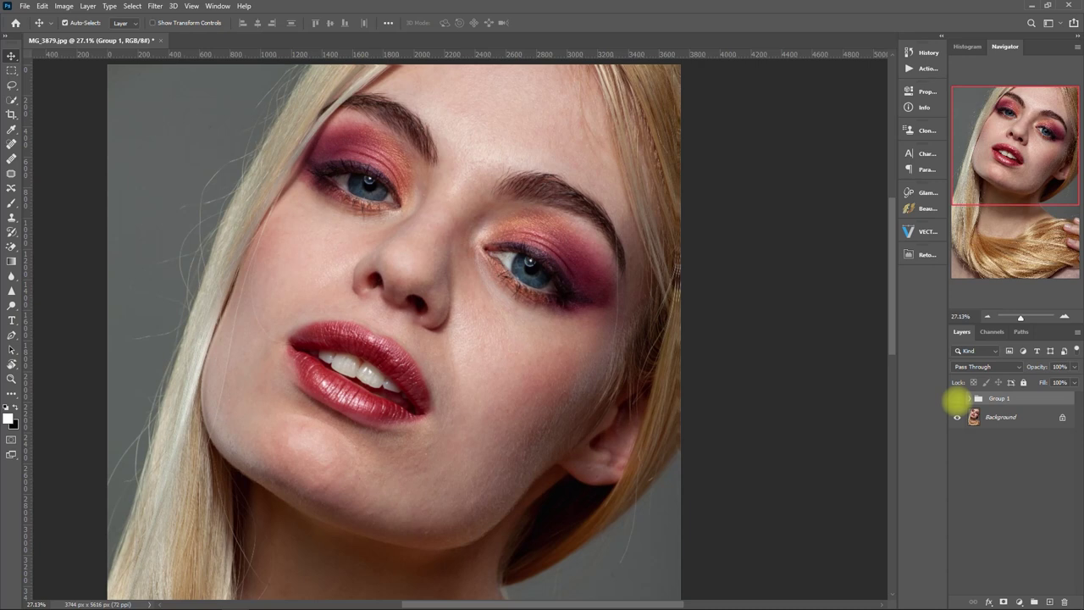
pyautogui.click(957, 398)
pyautogui.hotkey('ctrl', '0')
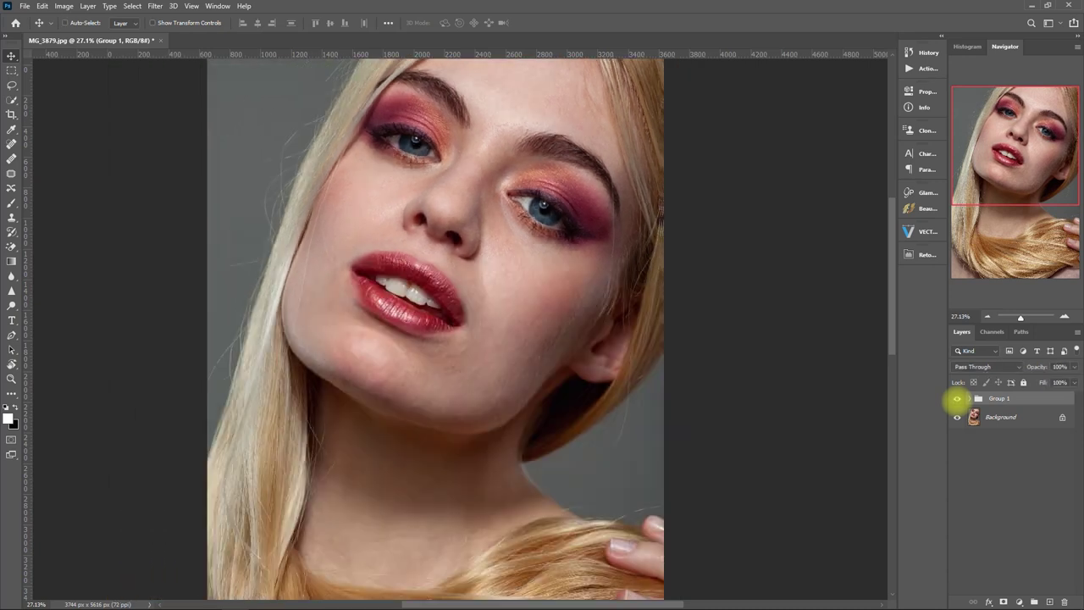
pyautogui.click(957, 398)
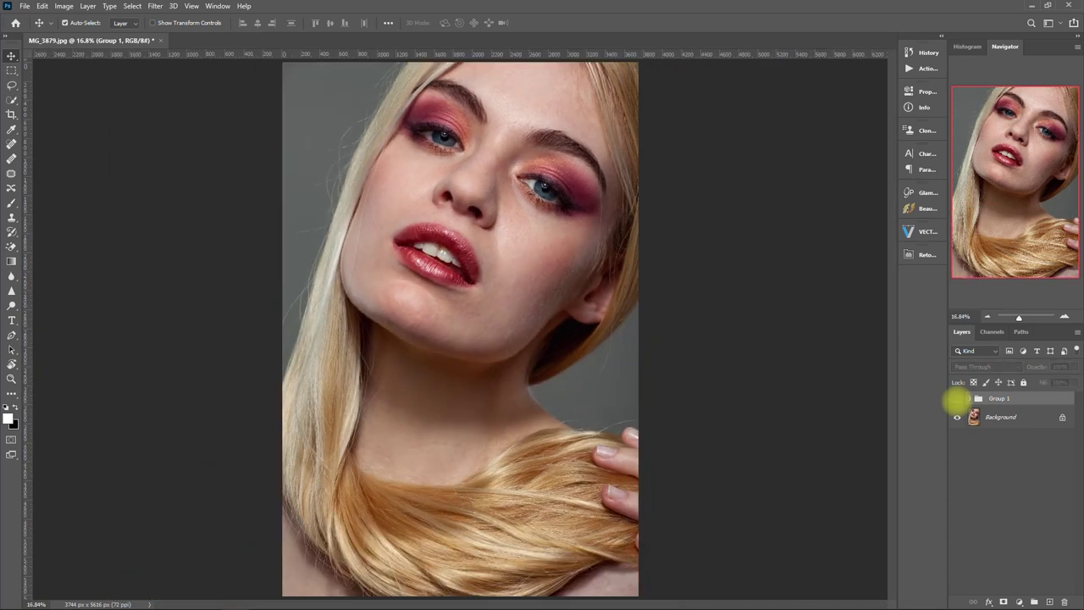
pyautogui.click(957, 398)
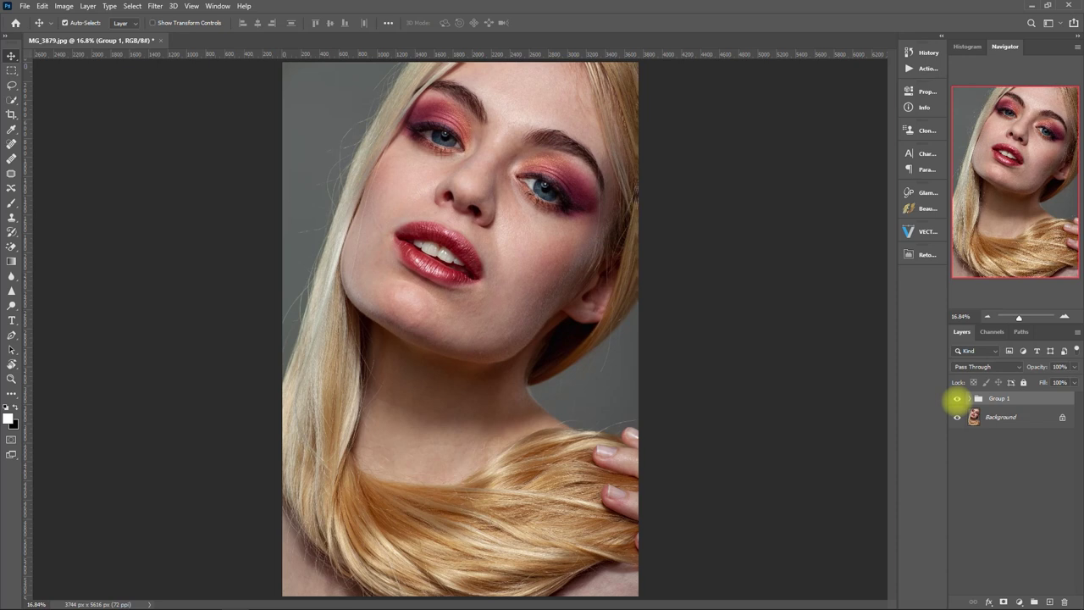
pyautogui.click(957, 399)
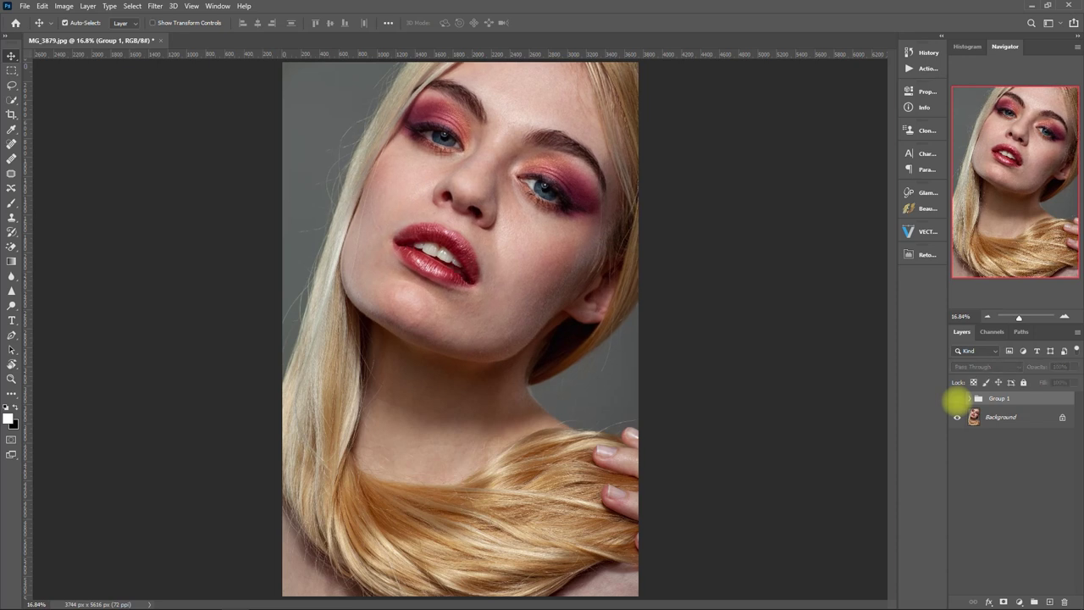
pyautogui.click(957, 398)
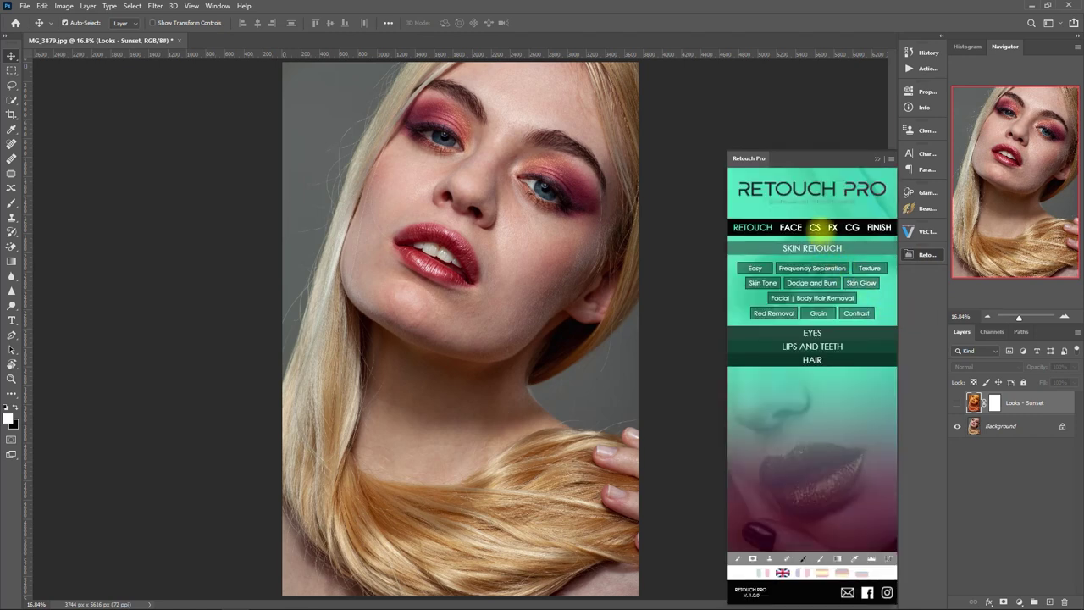
# Apply the Autumn, Sunset, Sunny and Winter looks presets from the FX functions and hide their layers
pyautogui.click(815, 227)
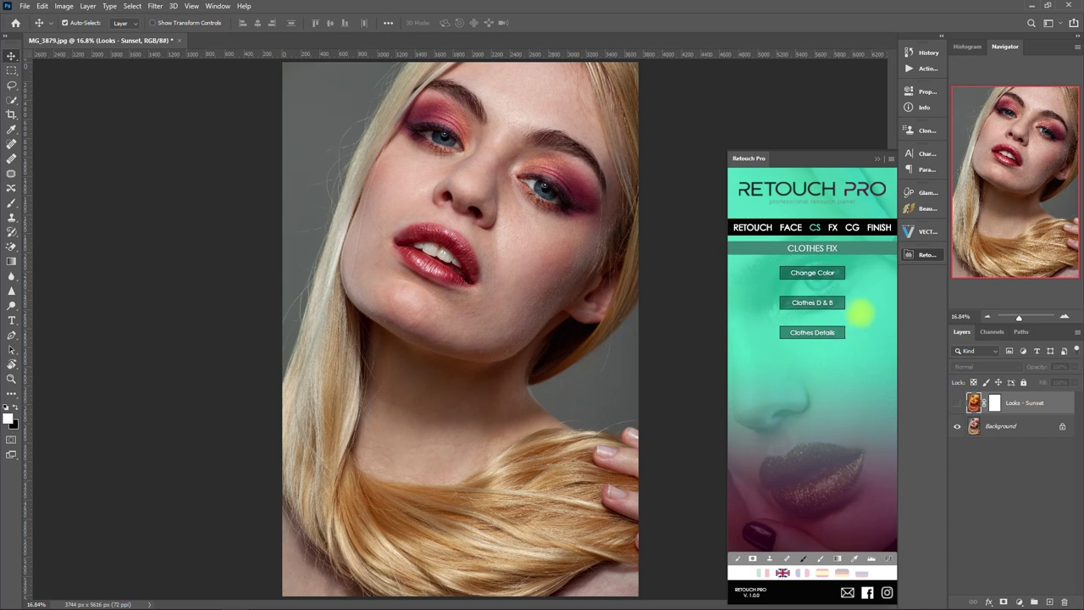
pyautogui.click(833, 227)
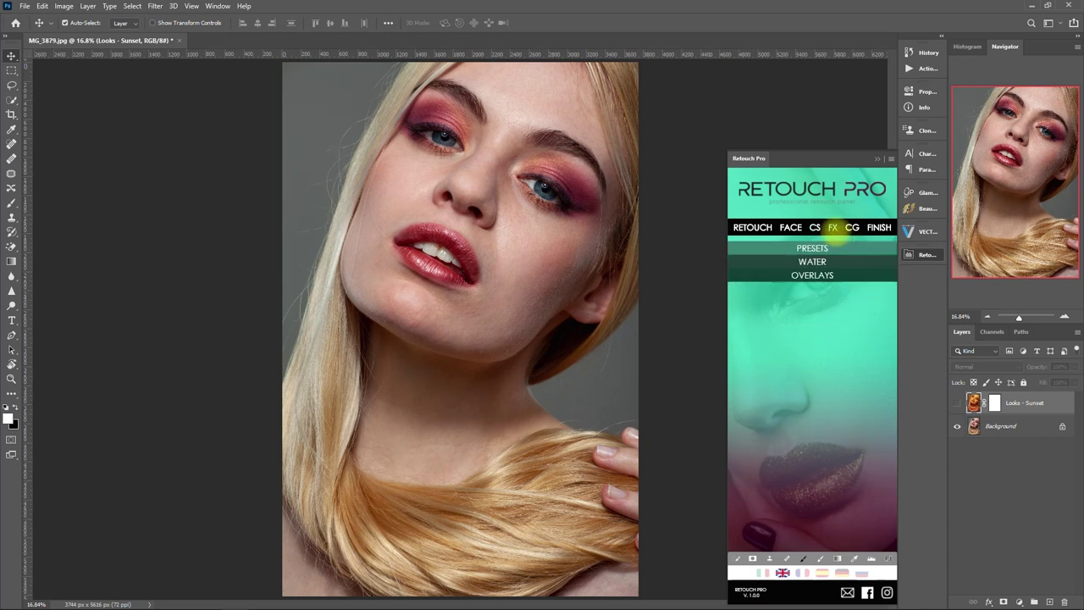
pyautogui.click(859, 246)
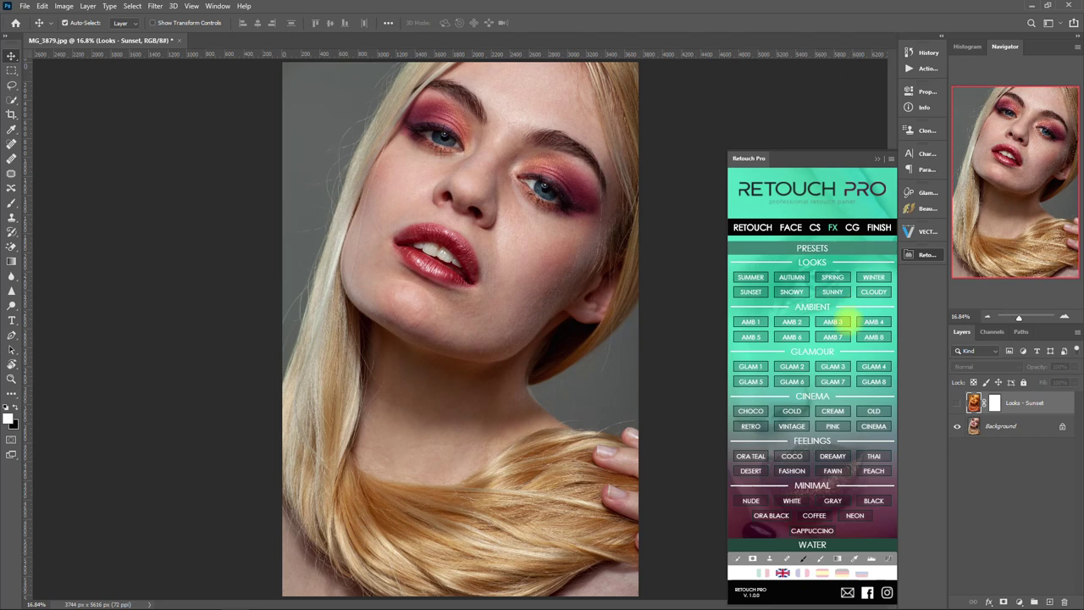
pyautogui.scroll(-1, 856, 378)
pyautogui.scroll(1, 855, 373)
pyautogui.click(760, 292)
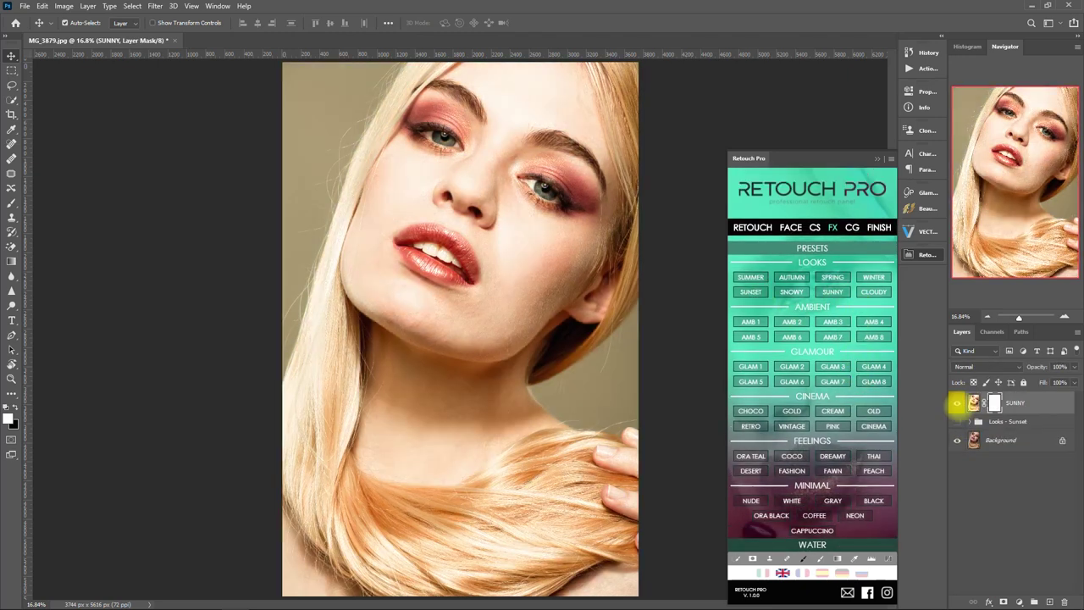
pyautogui.click(957, 403)
pyautogui.click(957, 426)
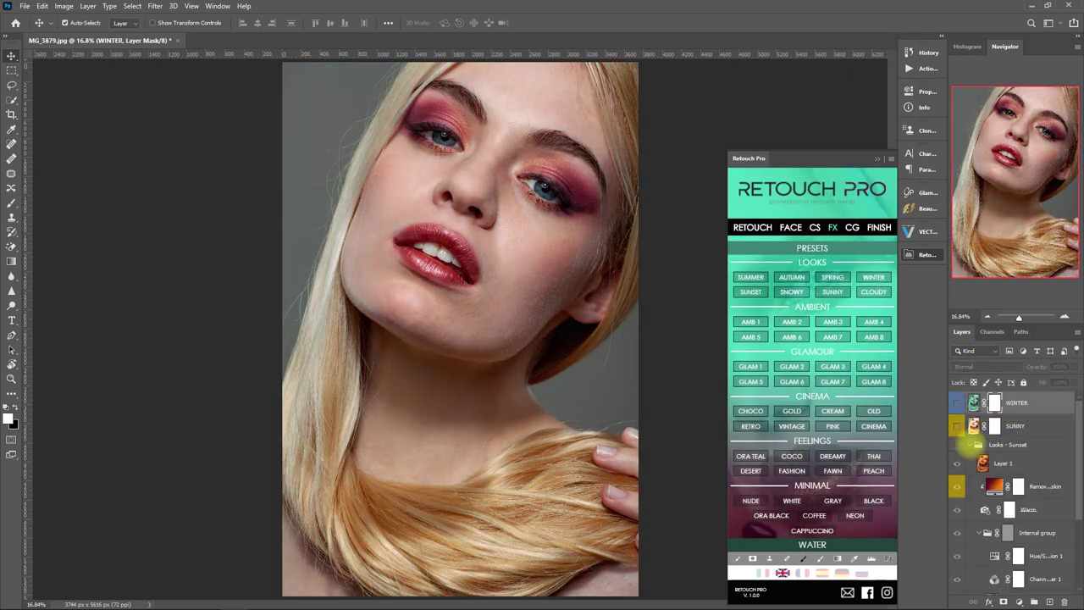
# Apply the Glamour 1, Glamour 8, Gold, Dreamy, Neon and Black presets in turn, hiding each one except Black
pyautogui.click(750, 366)
pyautogui.click(875, 381)
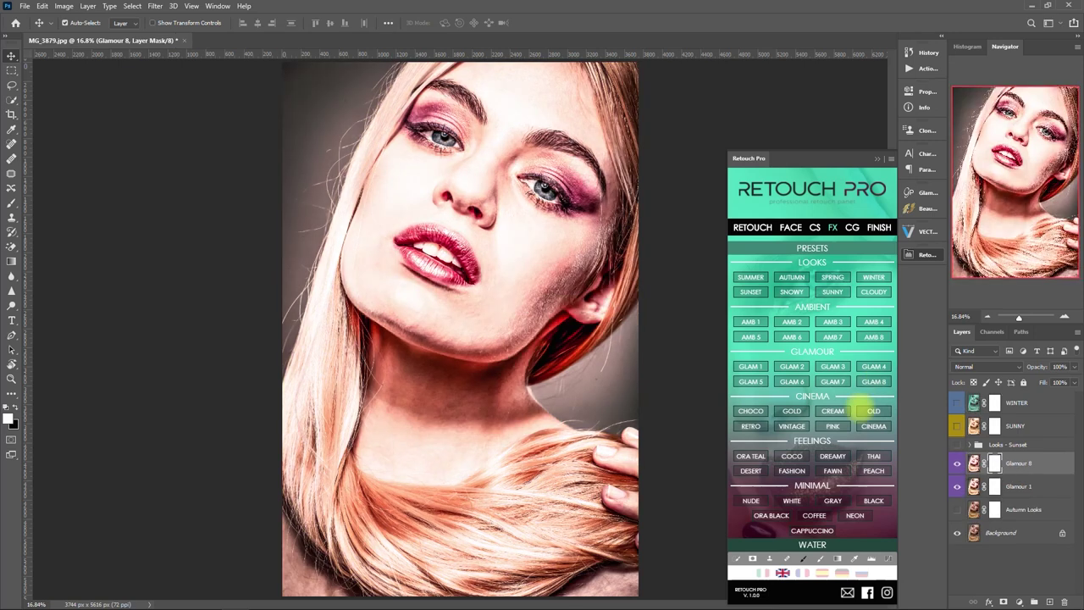
pyautogui.click(957, 463)
pyautogui.click(849, 458)
pyautogui.click(957, 464)
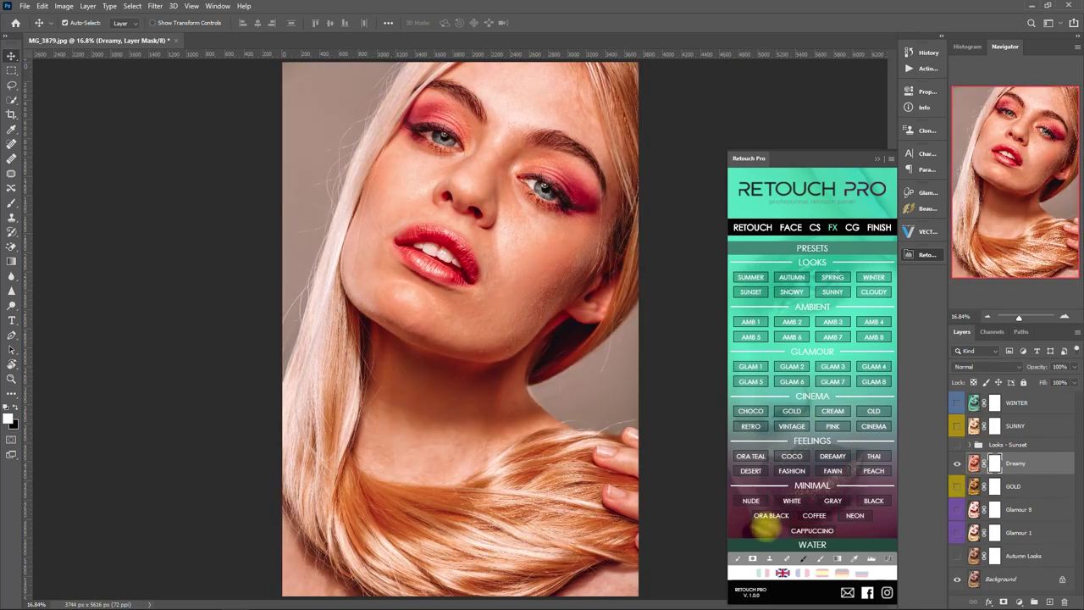
pyautogui.click(855, 515)
pyautogui.click(873, 500)
# Add the Color 5 water effect and move its group to the top of the layer stack
pyautogui.click(812, 247)
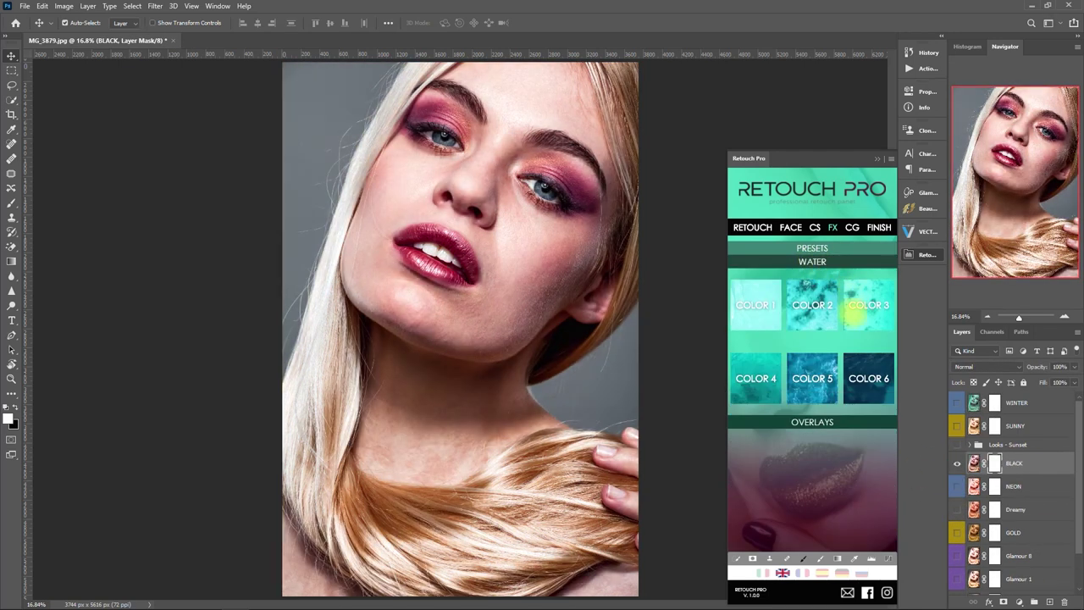
pyautogui.click(813, 373)
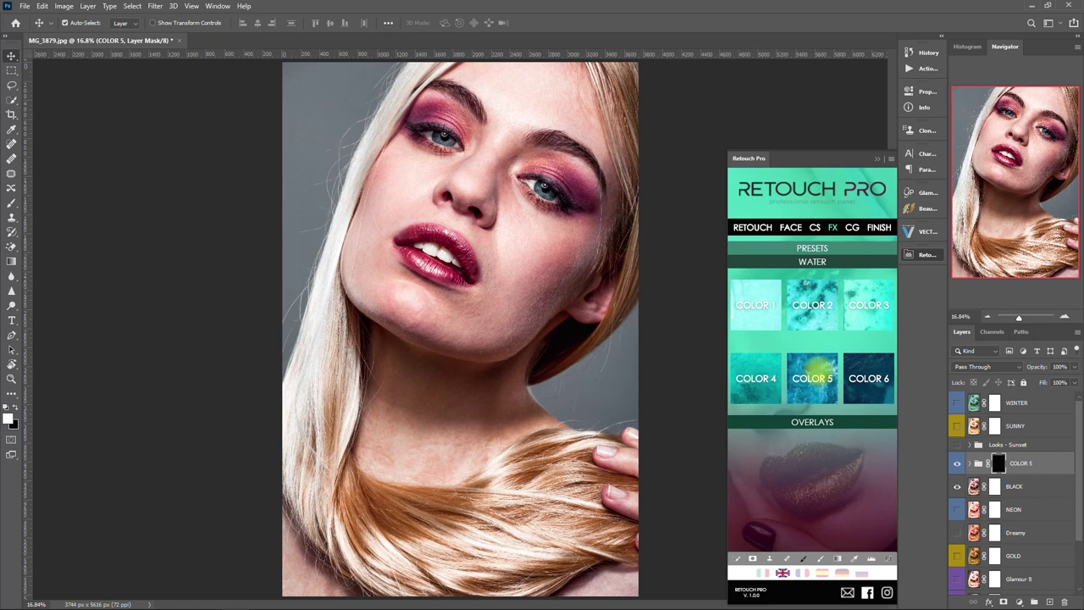
pyautogui.moveTo(1036, 462); pyautogui.dragTo(1055, 397)
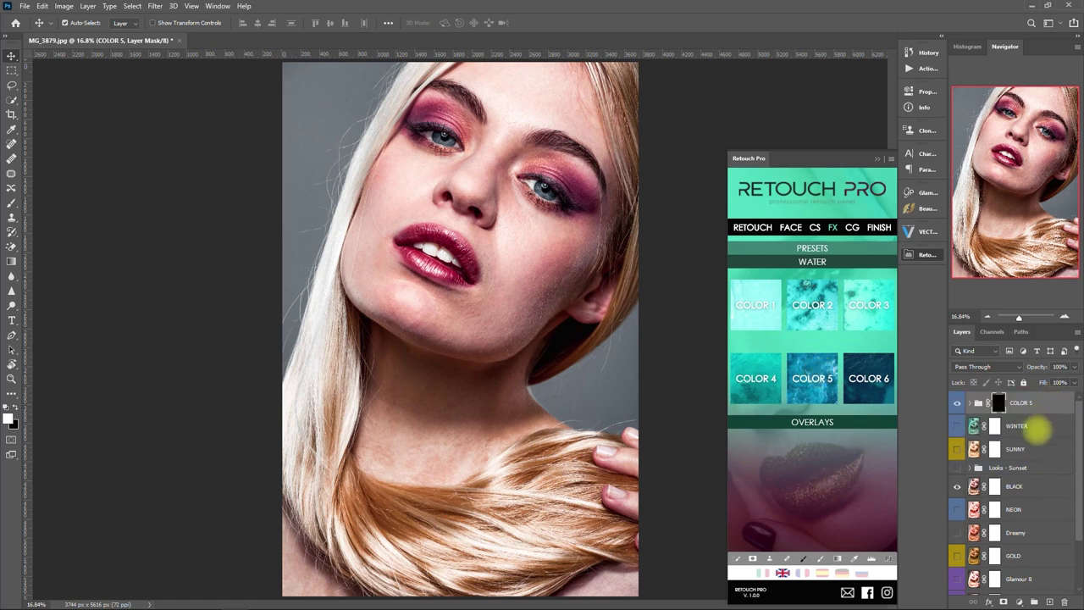
# Group all preset layers between the COLOR 5 group and the Background, and hide that group
pyautogui.click(1037, 430)
pyautogui.scroll(-3, 1036, 474)
pyautogui.keyDown('shift'); pyautogui.click(1029, 560); pyautogui.keyUp('shift')
pyautogui.hotkey('ctrl', 'g')
pyautogui.click(957, 422)
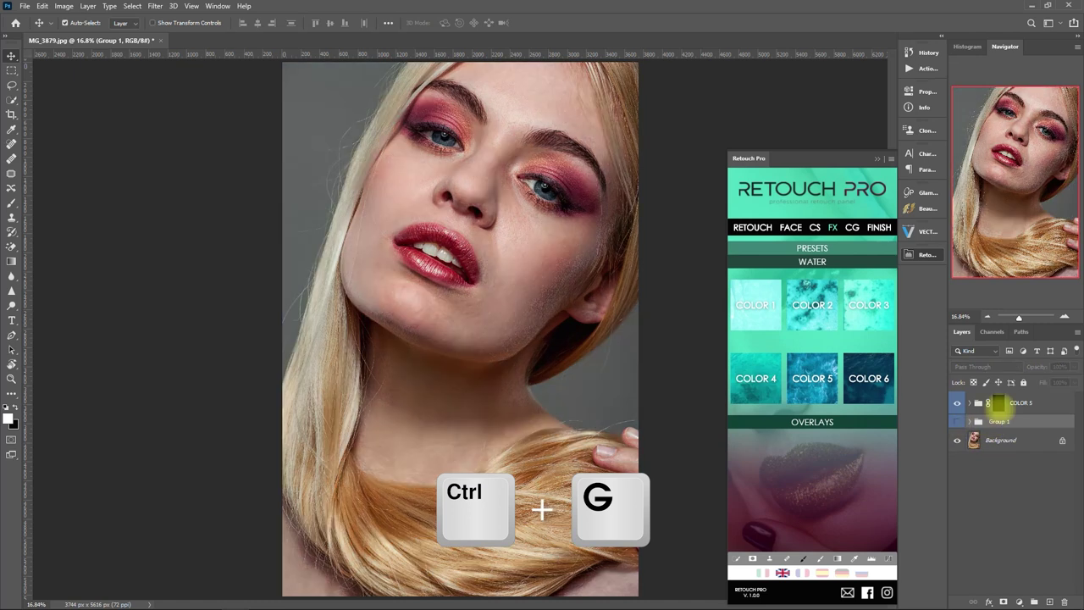
# Paint the COLOR 5 mask white with a large brush over the whole portrait and lower the group's opacity to 41%
pyautogui.click(999, 405)
pyautogui.press('b')
pyautogui.moveTo(476, 254); pyautogui.dragTo(500, 307)
pyautogui.moveTo(472, 350)
pyautogui.mouseDown()
pyautogui.moveTo(302, 126)
pyautogui.moveTo(294, 467)
pyautogui.moveTo(586, 433)
pyautogui.moveTo(1076, 585)
pyautogui.mouseUp()
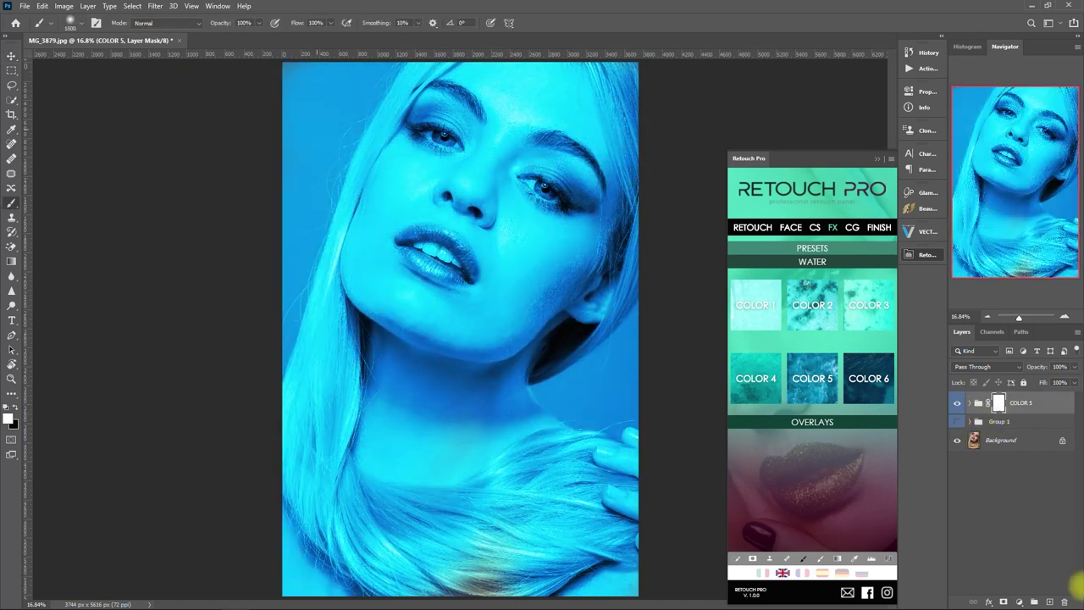
pyautogui.moveTo(1074, 367); pyautogui.dragTo(1045, 375)
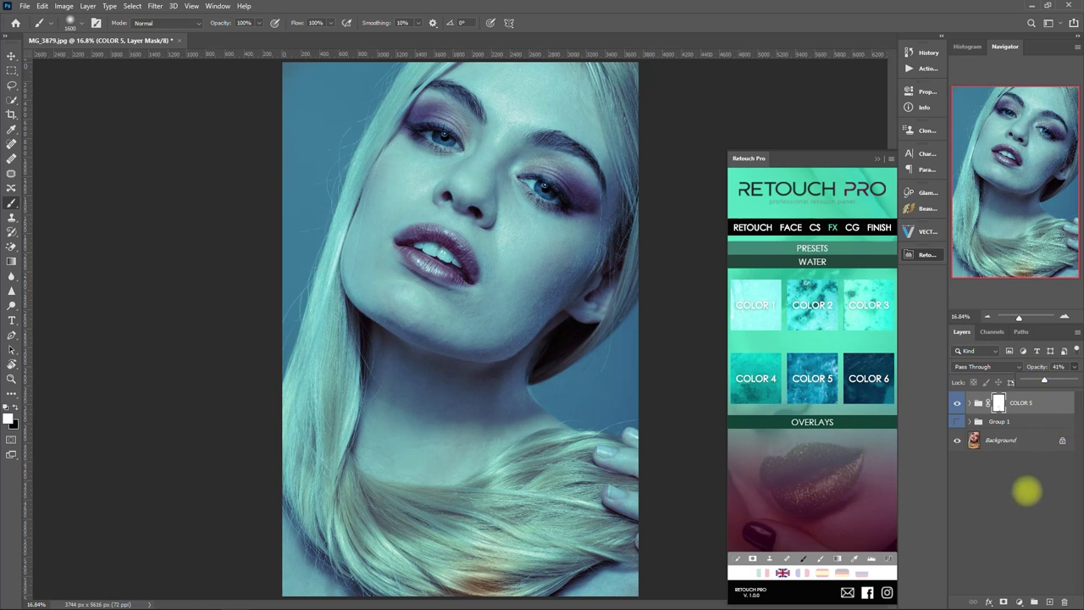
# Add the Rain 1 and Rain 4 overlays and group the two rain layers
pyautogui.click(831, 420)
pyautogui.click(753, 378)
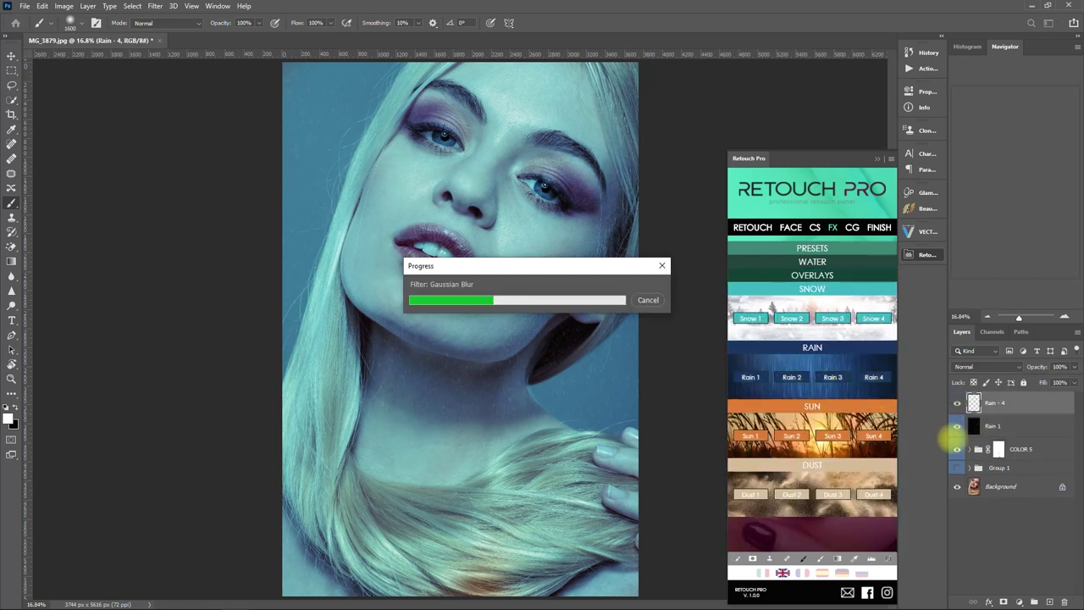
pyautogui.keyDown('ctrl'); pyautogui.click(1039, 426); pyautogui.keyUp('ctrl')
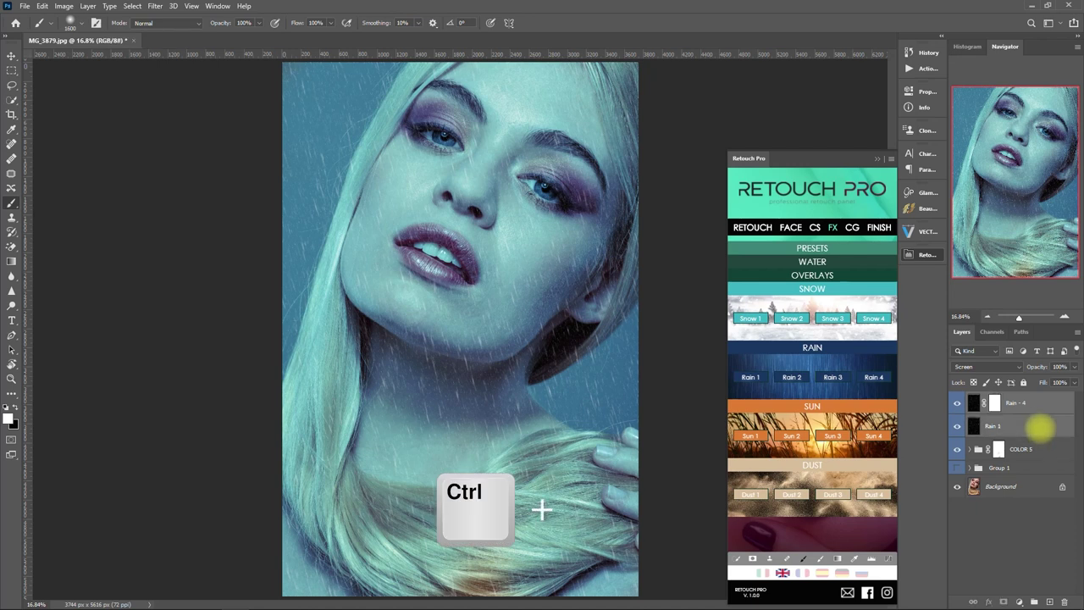
pyautogui.hotkey('ctrl', 'g')
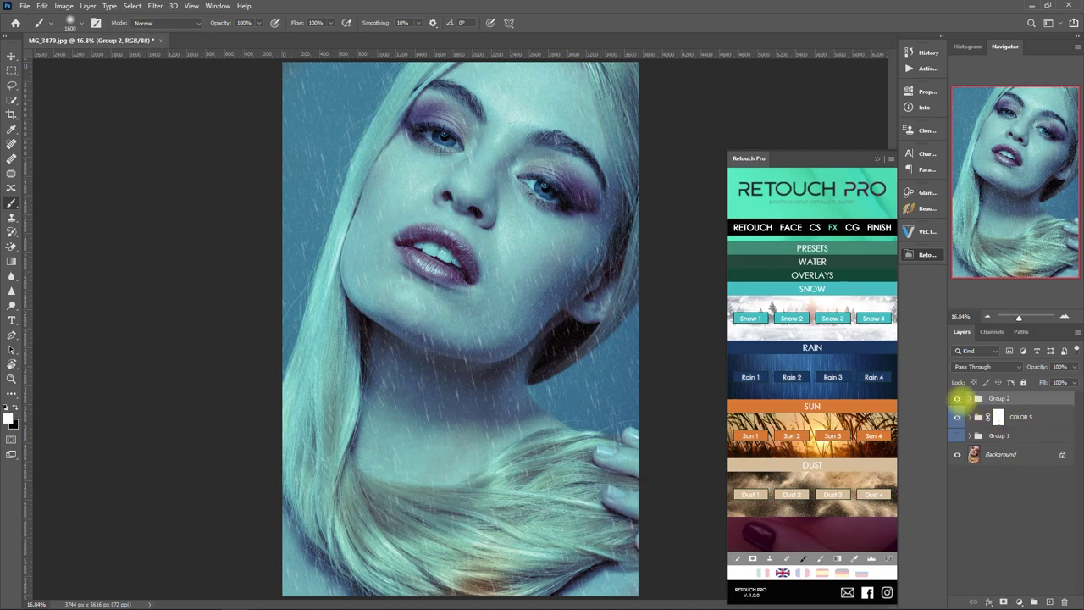
# Compare the portrait with and without the rain group and the COLOR 5 water effect, leaving both hidden
pyautogui.click(958, 398)
pyautogui.click(958, 398)
pyautogui.click(957, 416)
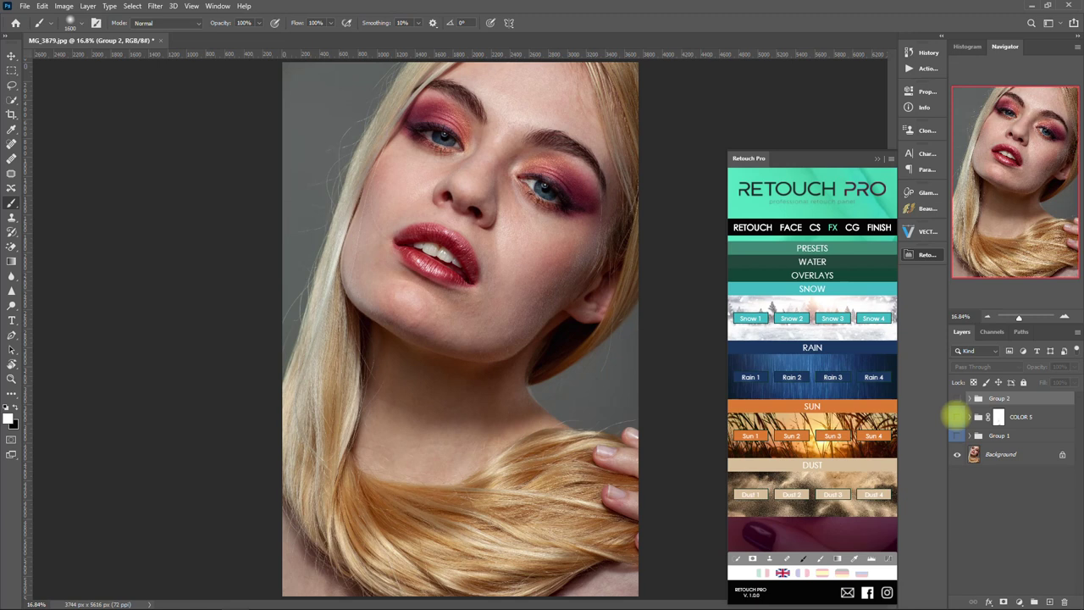
pyautogui.click(957, 416)
pyautogui.click(958, 398)
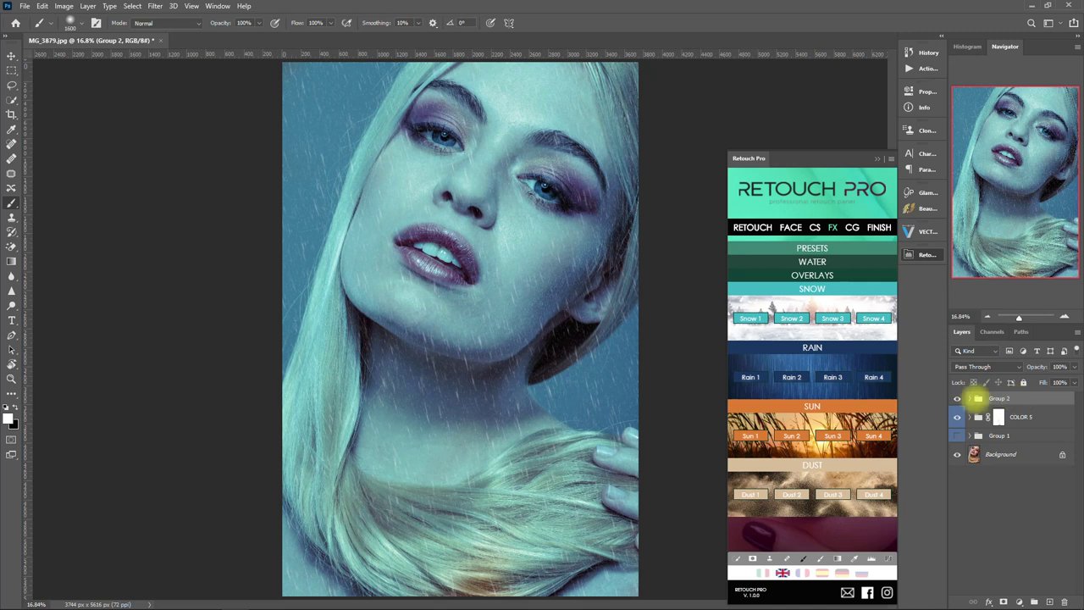
pyautogui.click(958, 398)
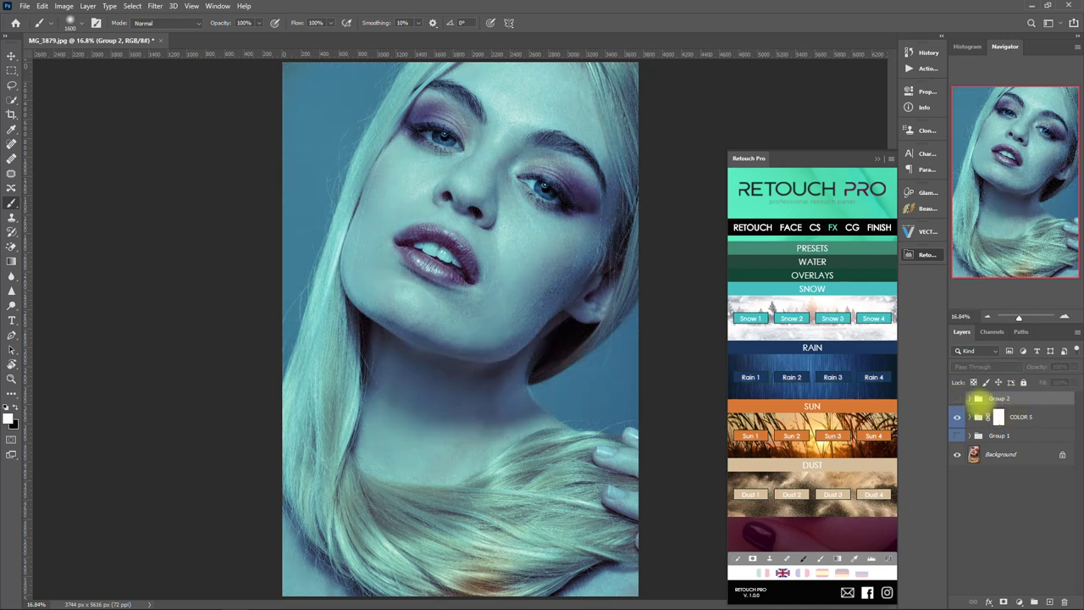
pyautogui.click(958, 416)
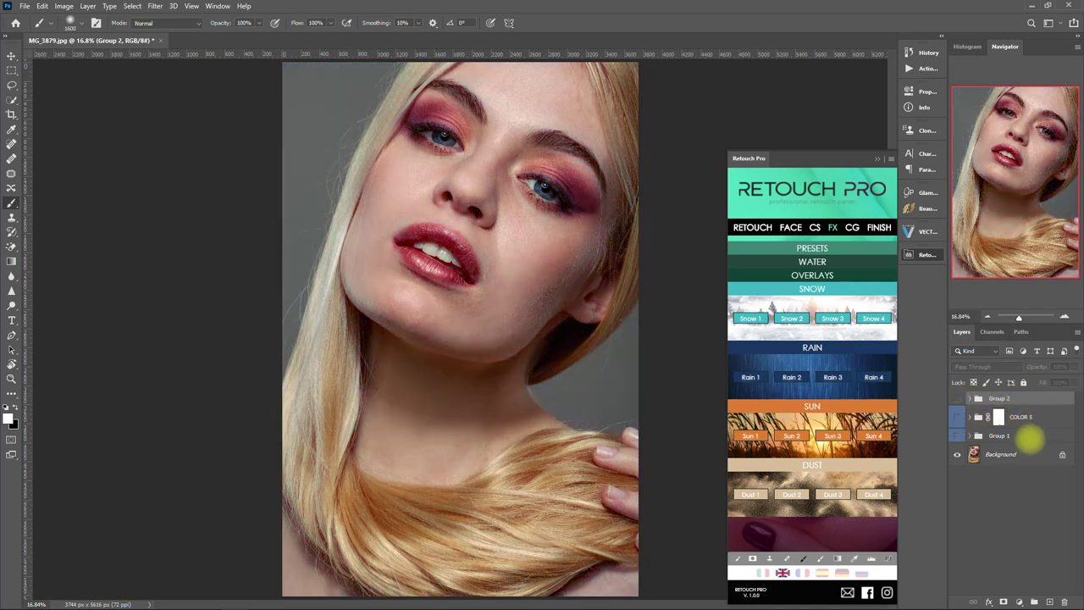
# Remove all effect groups above the Background layer
pyautogui.click(1028, 436)
pyautogui.click(1030, 451)
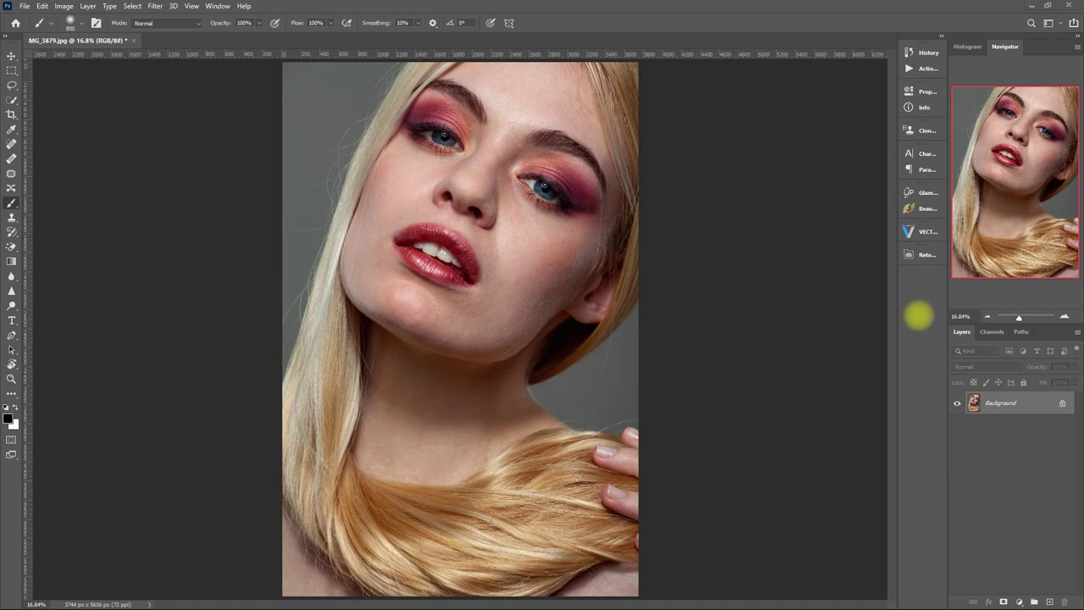
# Apply Split Toning 1 and Split Toning 4 from the color grading functions, and hide the Split Toning 1 group
pyautogui.click(929, 255)
pyautogui.click(852, 227)
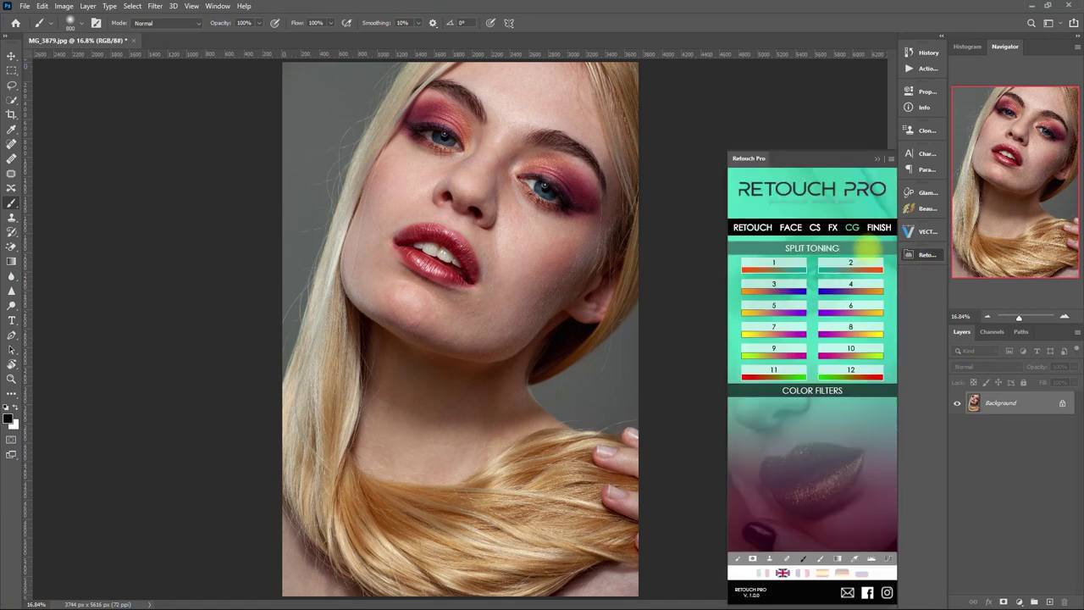
pyautogui.click(788, 264)
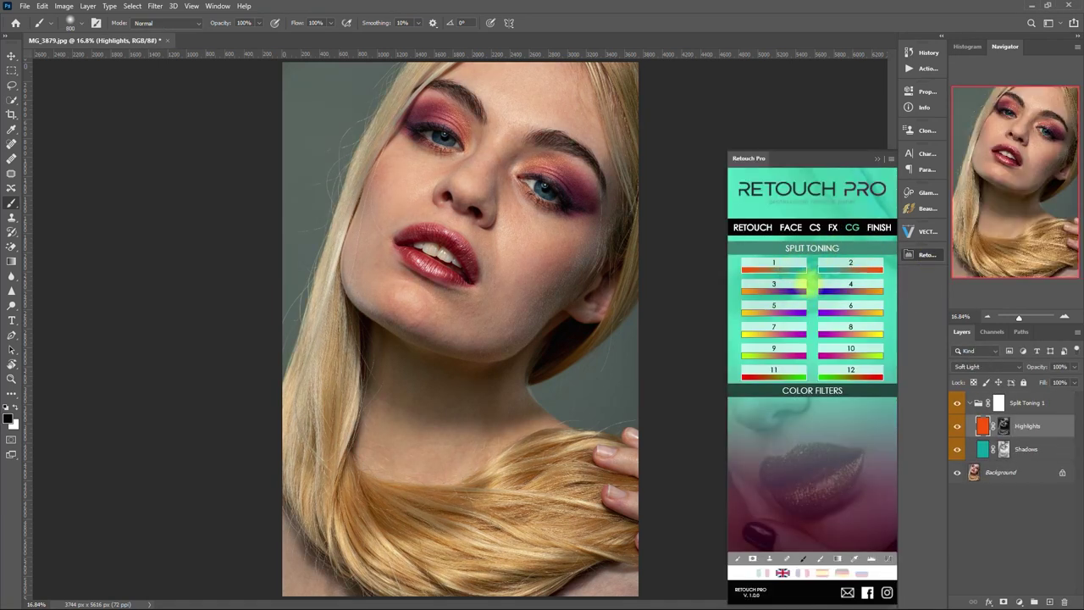
pyautogui.click(871, 288)
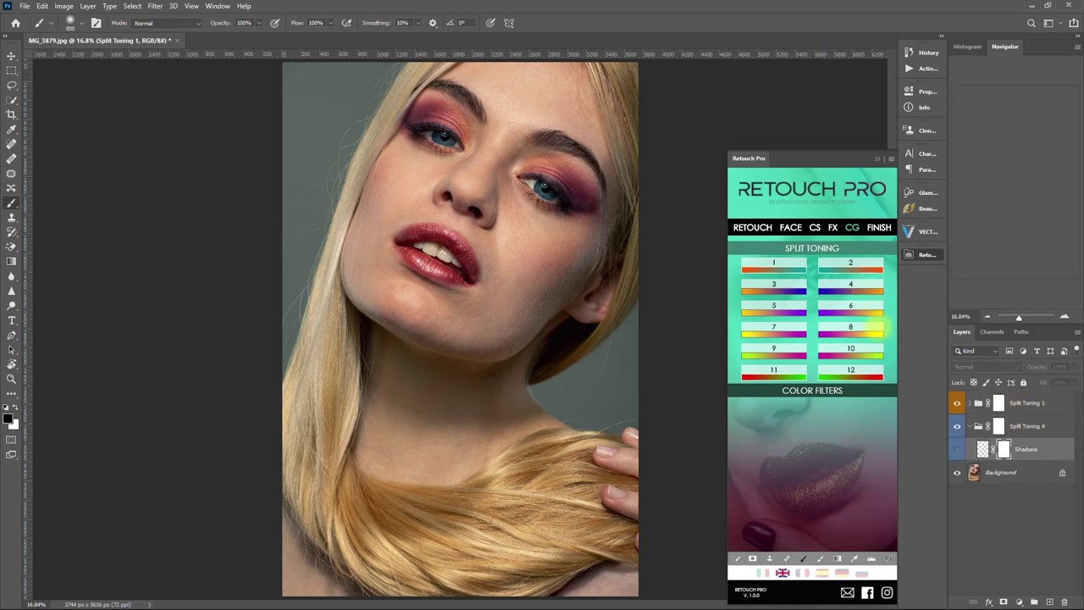
pyautogui.click(969, 403)
pyautogui.click(958, 404)
pyautogui.click(970, 403)
# Collapse the Split Toning 4 group and compare the portrait with and without it
pyautogui.click(971, 427)
pyautogui.click(956, 426)
pyautogui.click(956, 426)
pyautogui.click(957, 426)
pyautogui.click(957, 426)
# Apply Split Toning 11 directly above the Background, and hide the Split Toning 4 and 11 groups
pyautogui.click(996, 450)
pyautogui.click(791, 372)
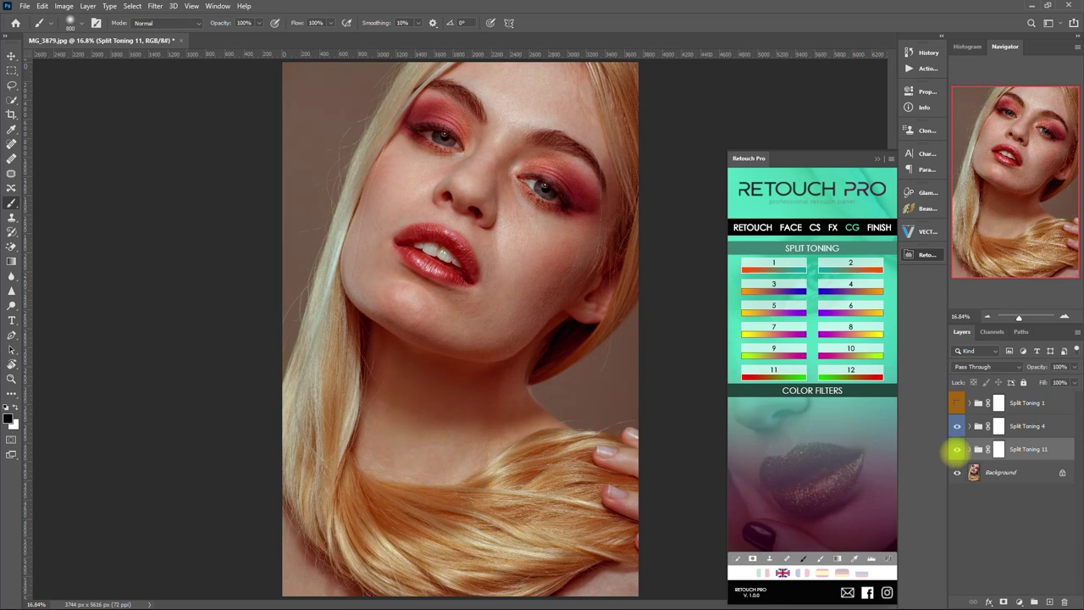
pyautogui.moveTo(957, 426); pyautogui.dragTo(956, 449)
# Apply the Cold color filter directly above the Background and collapse its group
pyautogui.click(853, 390)
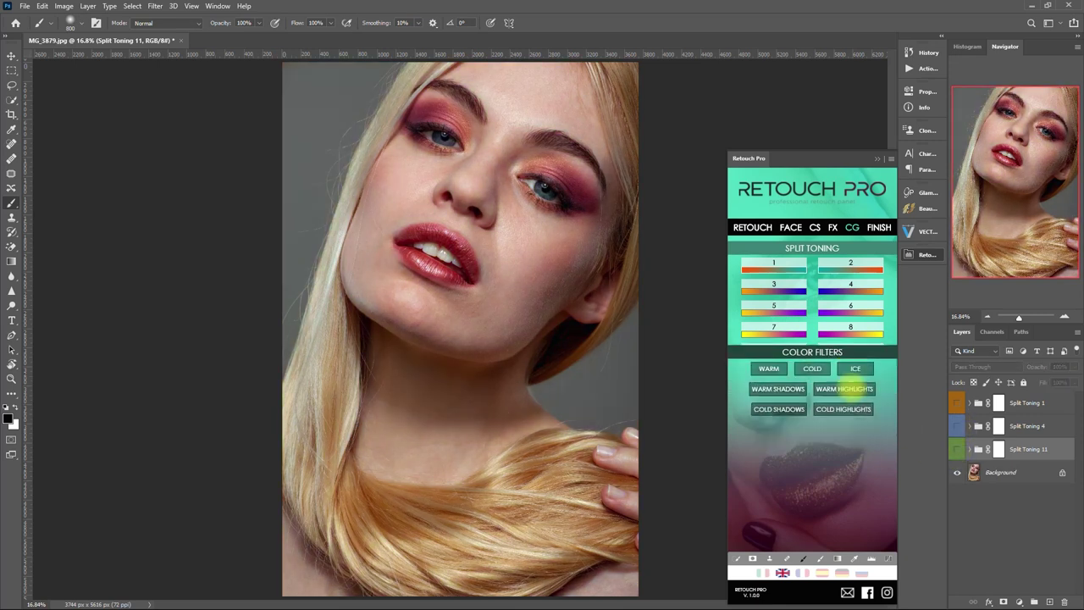
pyautogui.click(1001, 472)
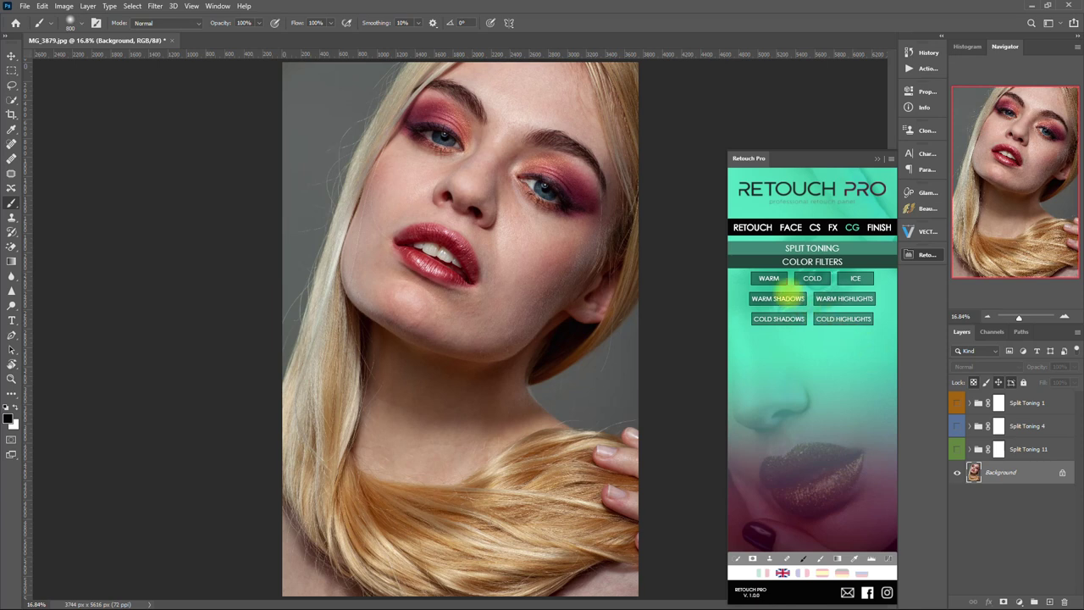
pyautogui.click(812, 278)
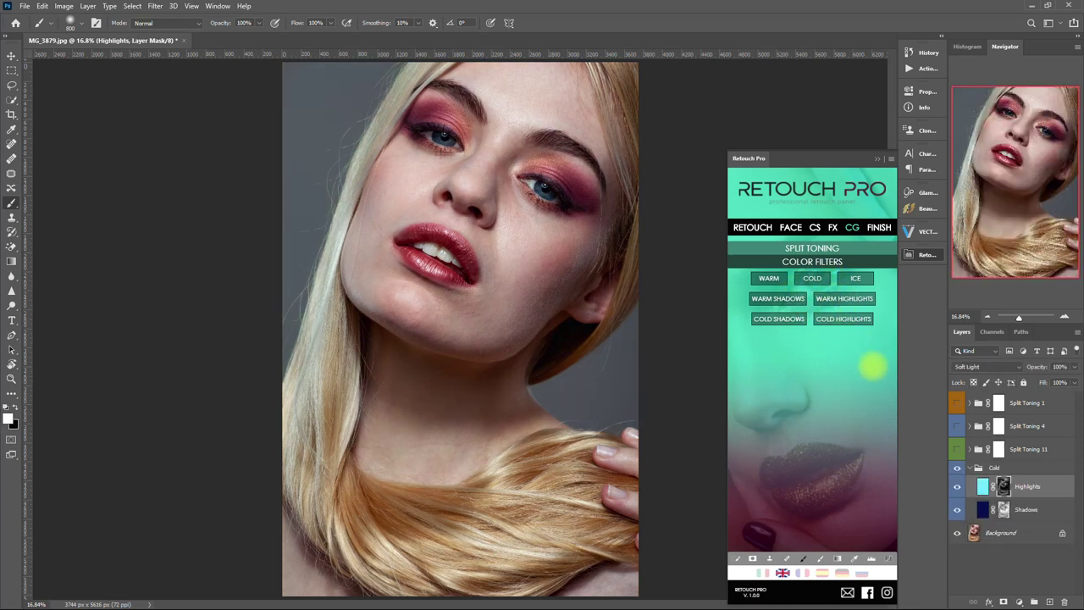
pyautogui.click(970, 467)
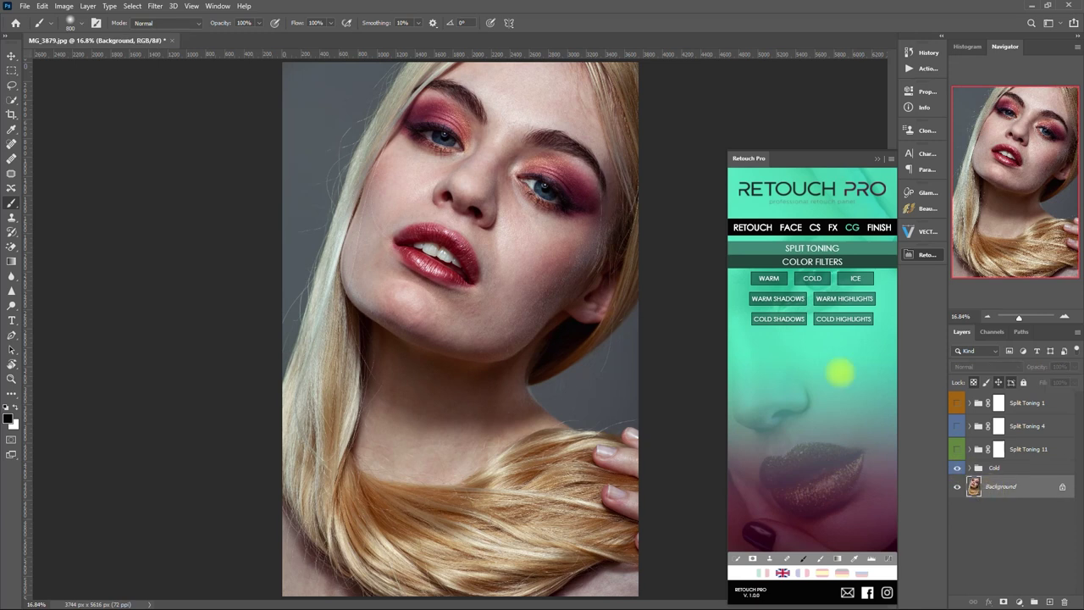
# Apply the Warm color filter directly above the Background, and hide the Warm and Cold filters
pyautogui.click(769, 279)
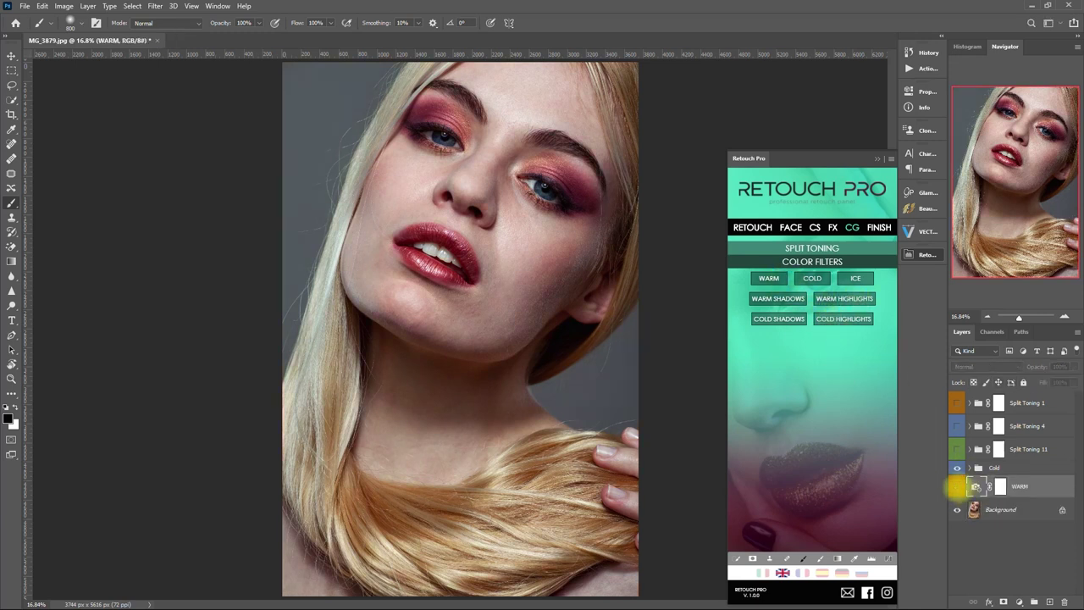
pyautogui.click(957, 486)
pyautogui.click(959, 469)
pyautogui.click(958, 487)
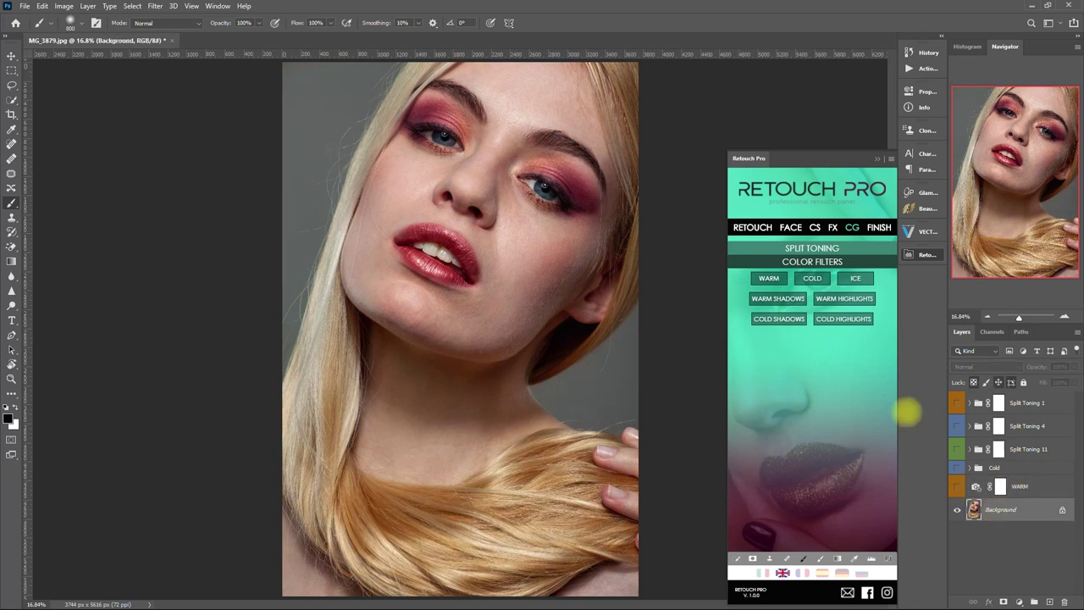
# Apply a second Cold filter directly above the Background, and show the Warm, upper Cold and Split Toning 11 layers
pyautogui.click(812, 279)
pyautogui.click(958, 505)
pyautogui.click(958, 506)
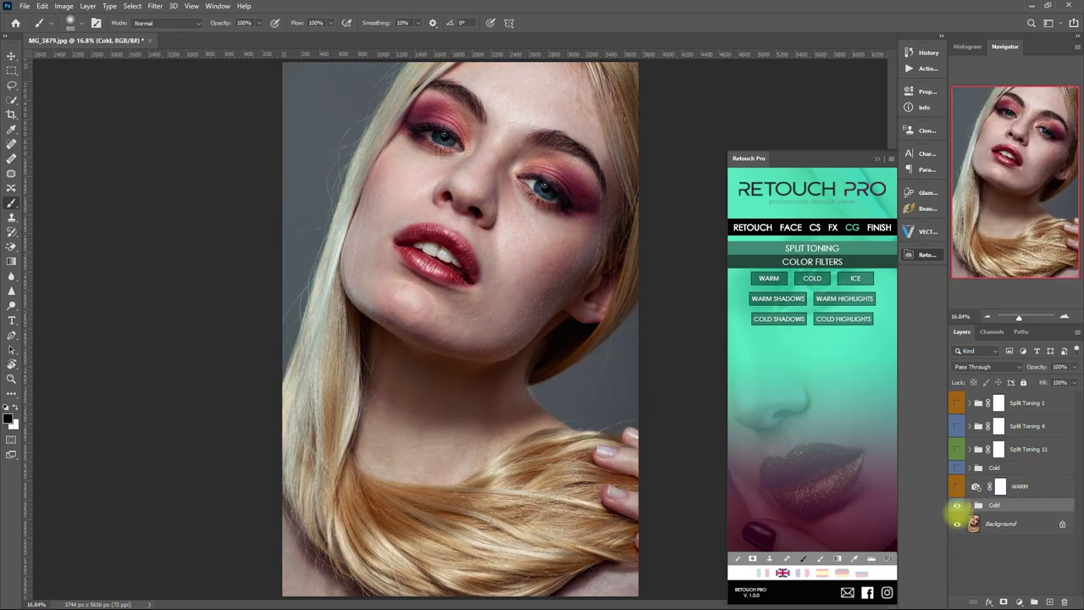
pyautogui.moveTo(957, 488); pyautogui.dragTo(957, 449)
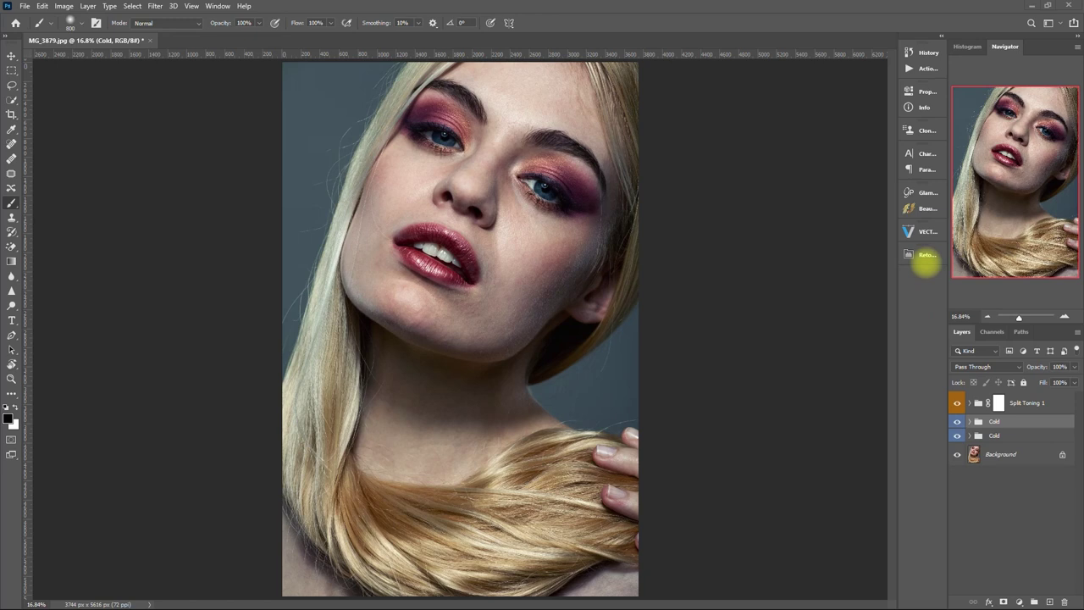
# Go through the Finish functions for details, blur, background and contrast, and apply Behind Blur 1 above the Cold groups
pyautogui.click(923, 256)
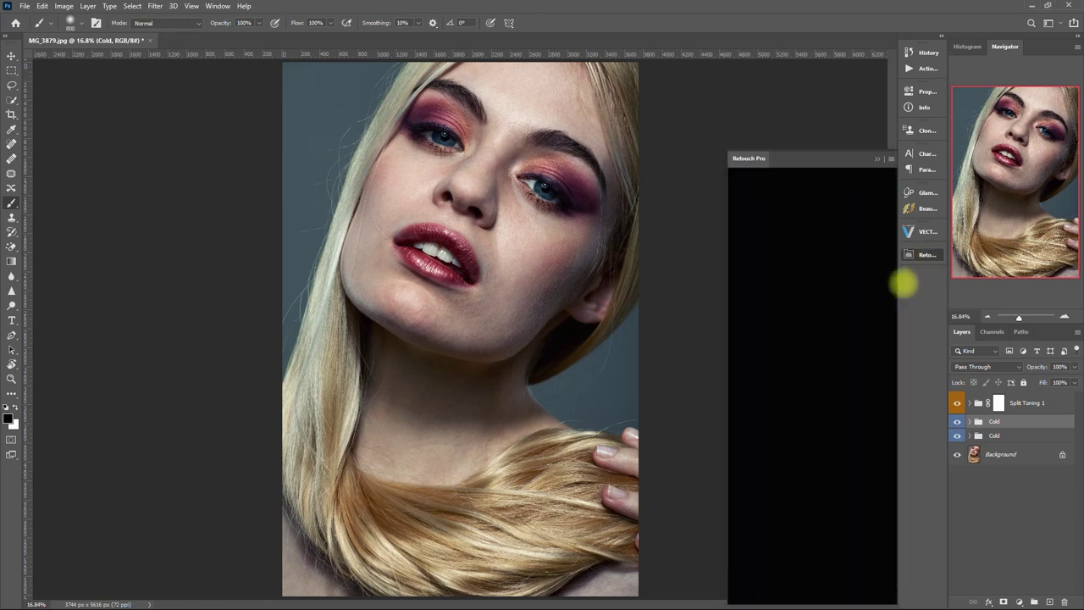
pyautogui.click(881, 227)
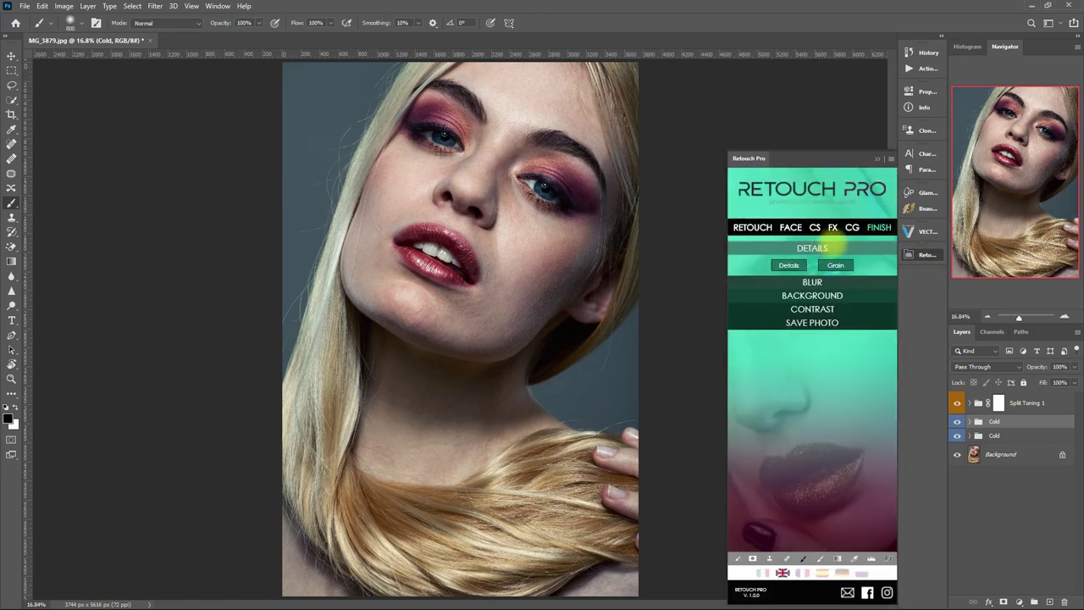
pyautogui.click(857, 260)
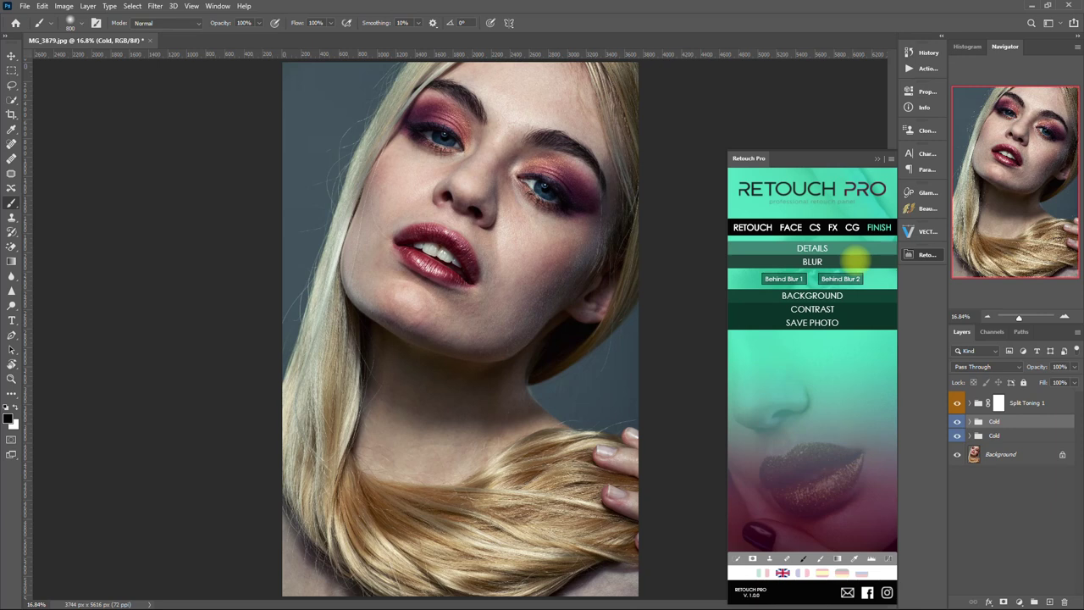
pyautogui.click(851, 293)
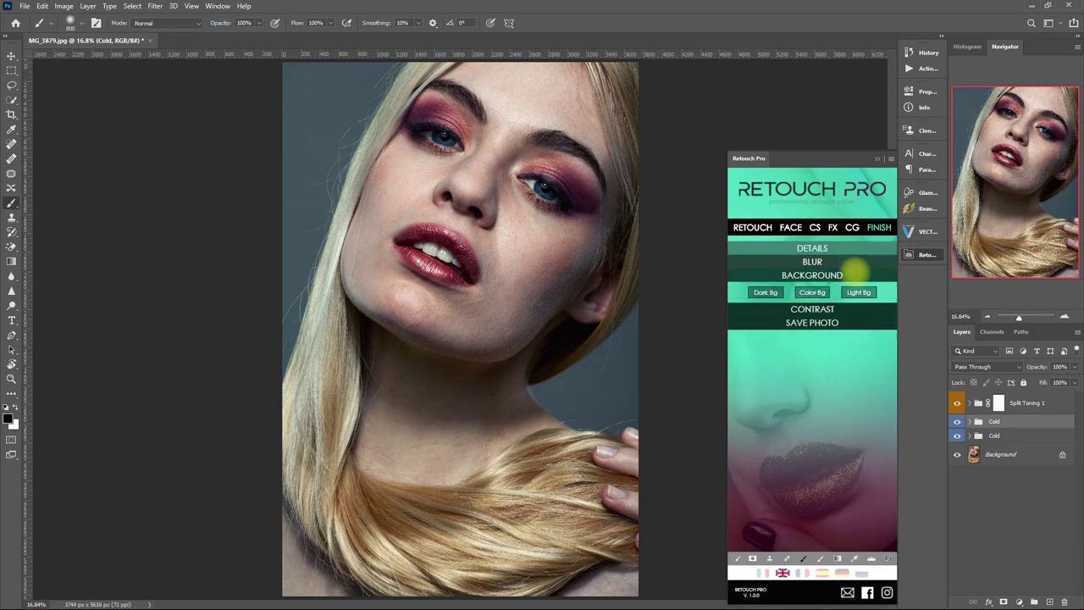
pyautogui.click(853, 290)
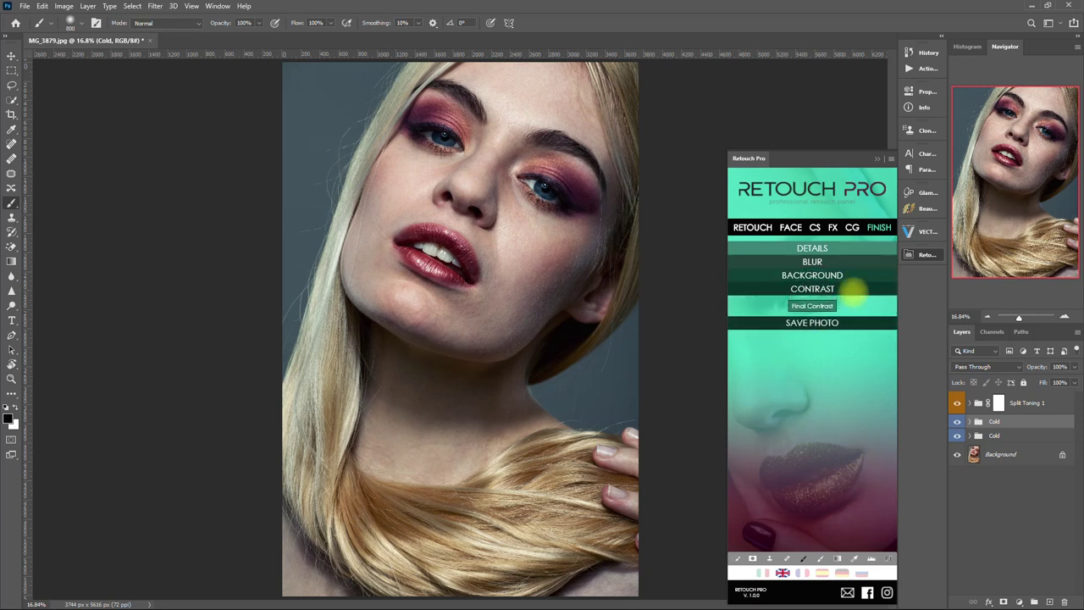
pyautogui.click(853, 290)
pyautogui.click(855, 262)
pyautogui.click(788, 279)
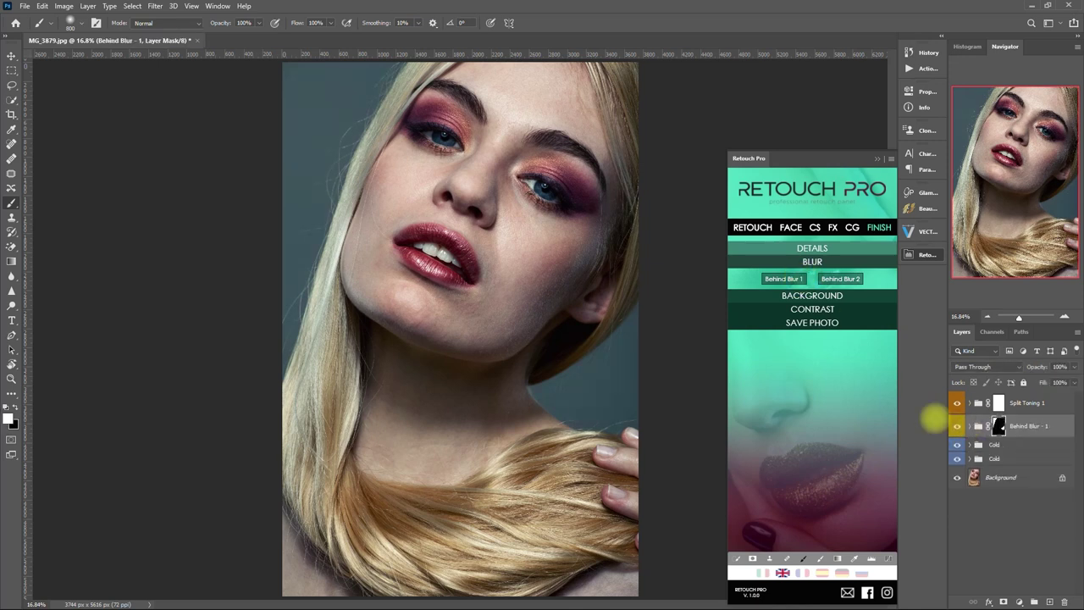
# Apply Color Bg above the Behind Blur group and change its fill color so the backdrop turns dark purplish red
pyautogui.click(830, 295)
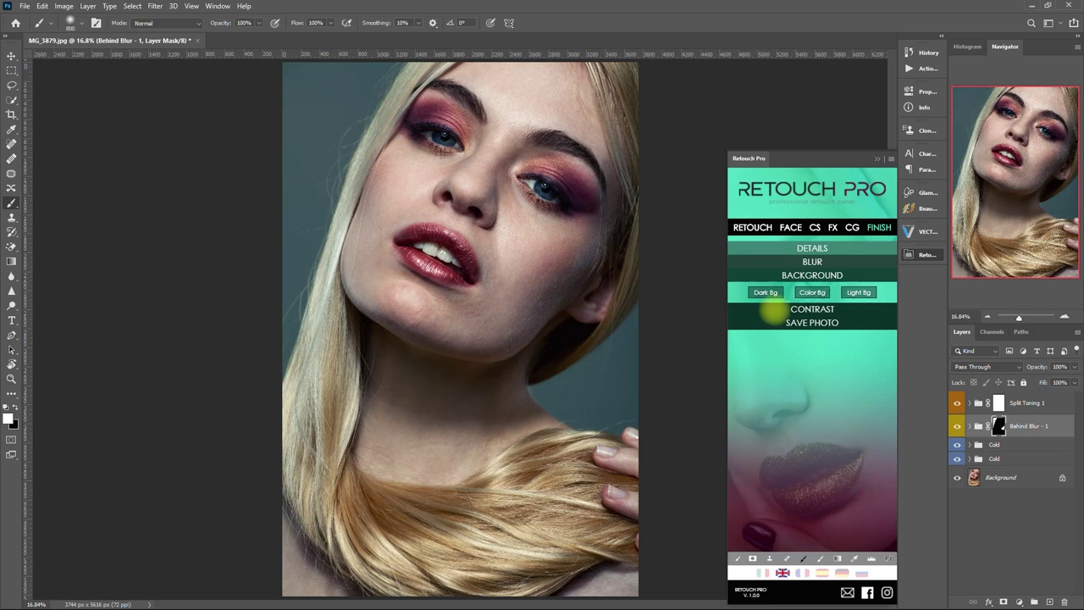
pyautogui.click(812, 292)
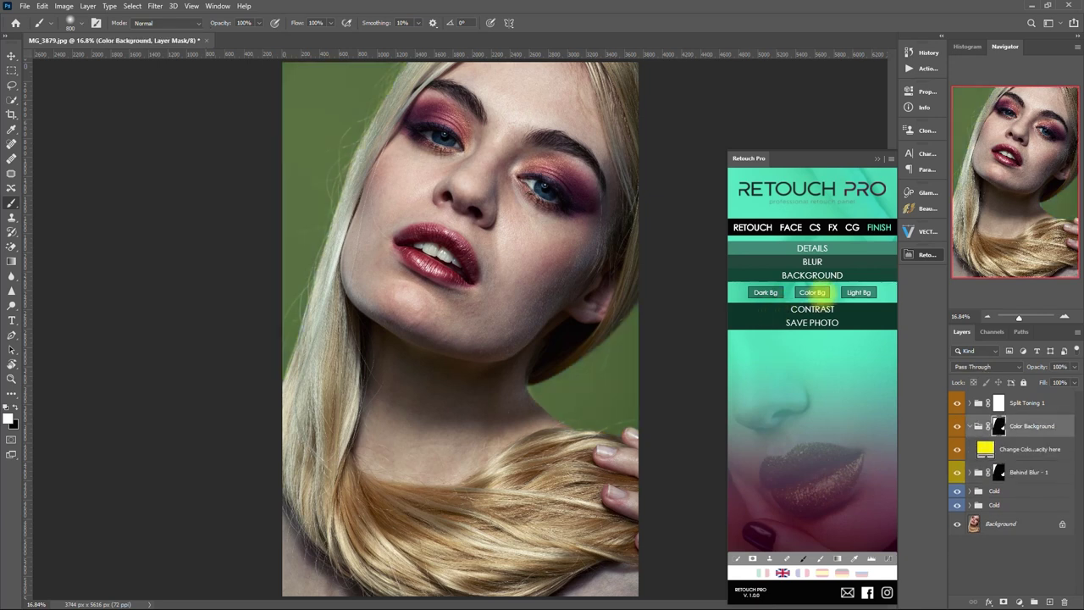
pyautogui.doubleClick(983, 449)
pyautogui.click(742, 90)
pyautogui.click(684, 122)
pyautogui.click(741, 115)
pyautogui.moveTo(742, 113)
pyautogui.mouseDown()
pyautogui.moveTo(746, 196)
pyautogui.moveTo(751, 75)
pyautogui.moveTo(749, 197)
pyautogui.moveTo(765, 243)
pyautogui.mouseUp()
pyautogui.press('Return')
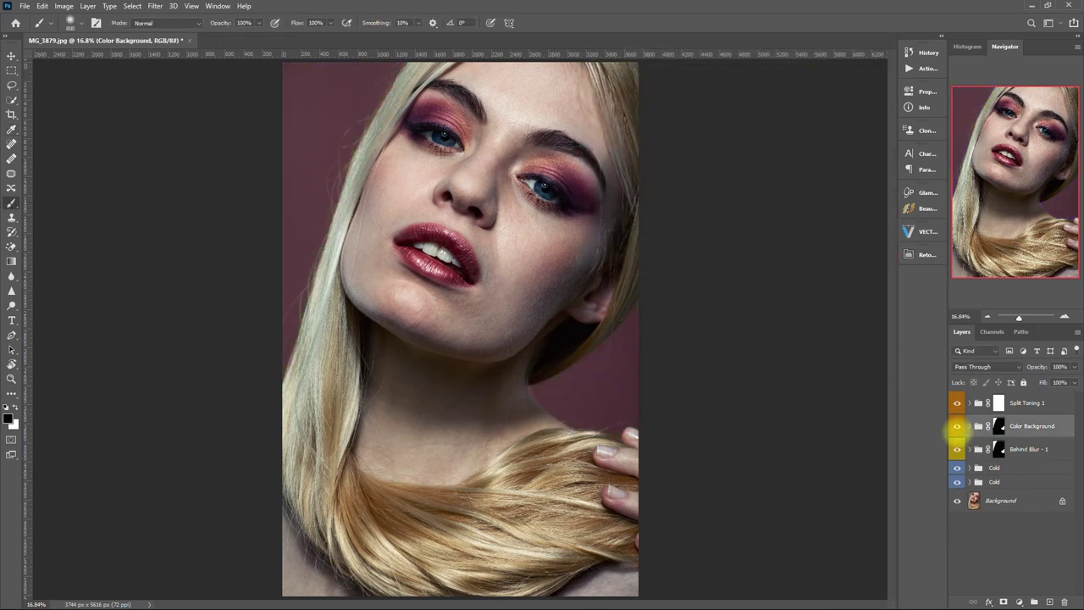
# Save the finished portrait as a JPEG in the Downloads folder with the panel's Save Photo function
pyautogui.click(919, 255)
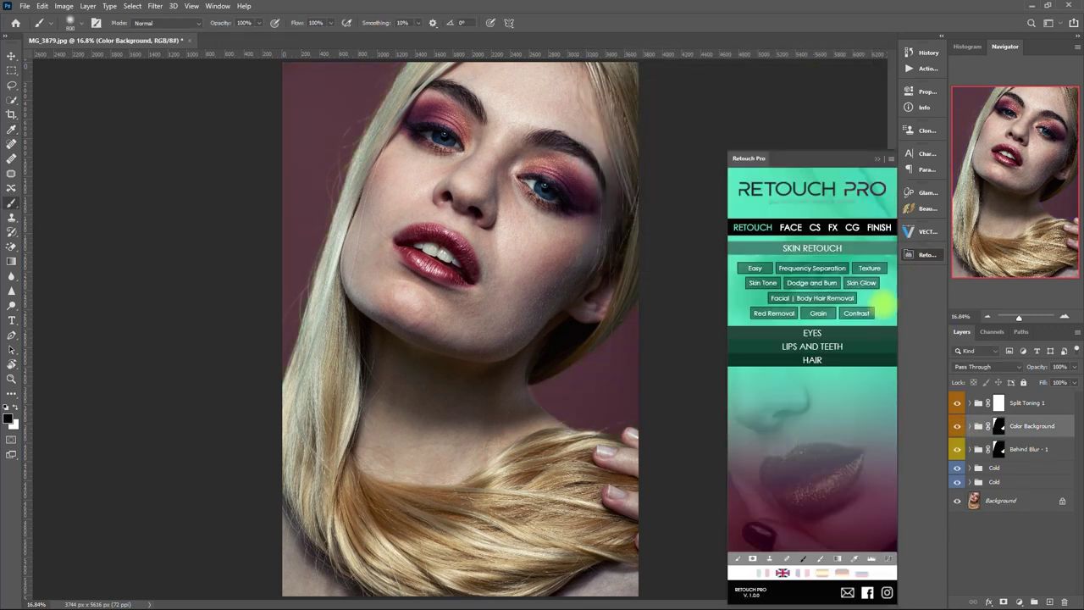
pyautogui.click(873, 225)
pyautogui.click(854, 322)
pyautogui.click(784, 317)
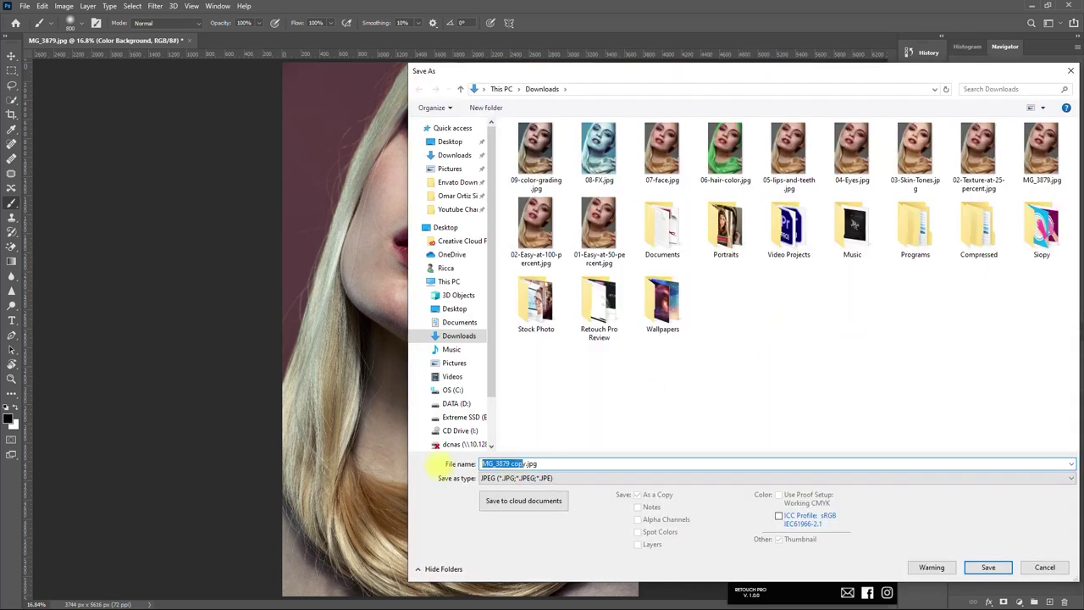
pyautogui.press('Return')
pyautogui.click(593, 147)
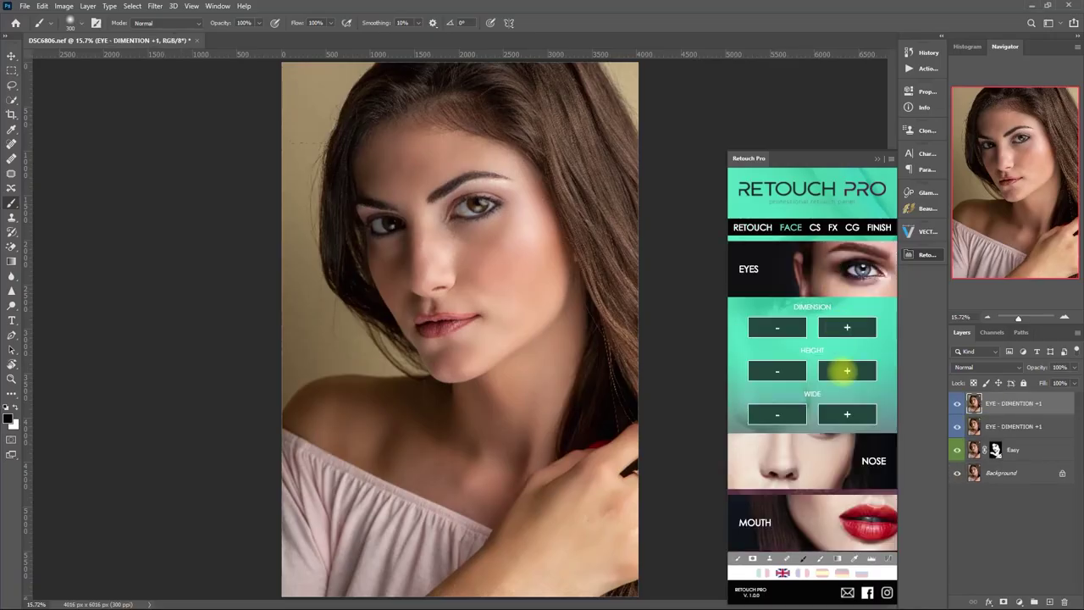
# Increase the smile, top lip and bottom lip adjustments for the mouth in the brunette portrait
pyautogui.click(847, 426)
pyautogui.click(847, 494)
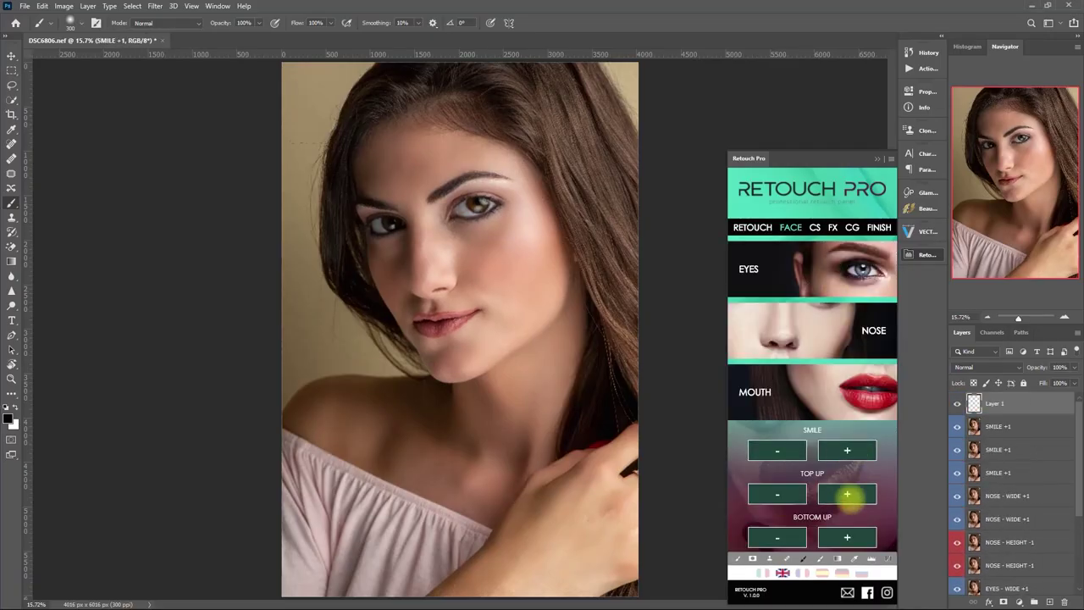
pyautogui.click(847, 537)
# Open the FX presets and apply a preset to the brunette portrait
pyautogui.click(822, 245)
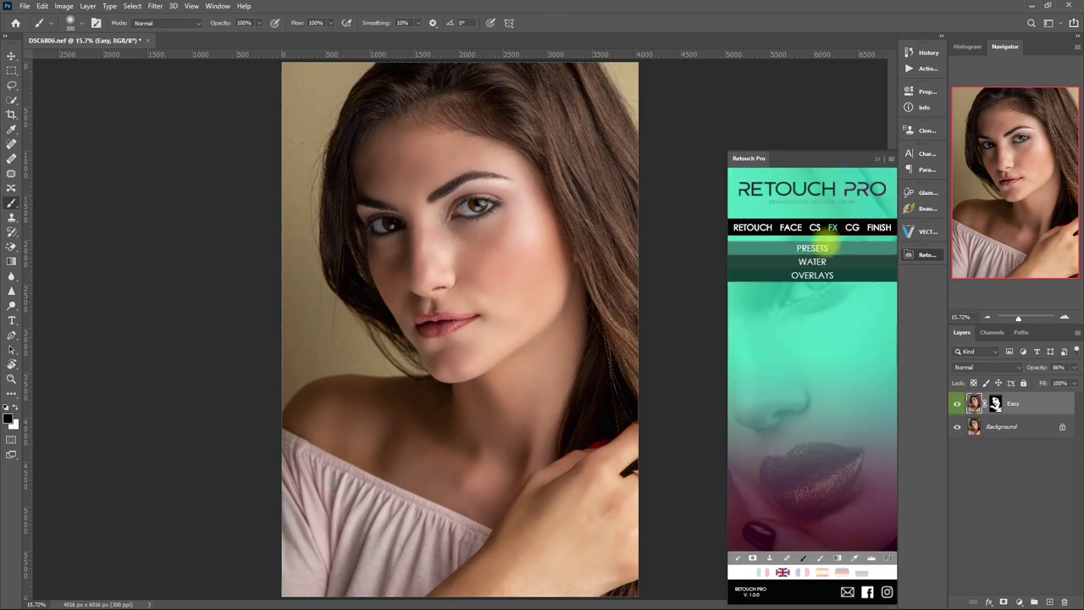
pyautogui.click(809, 278)
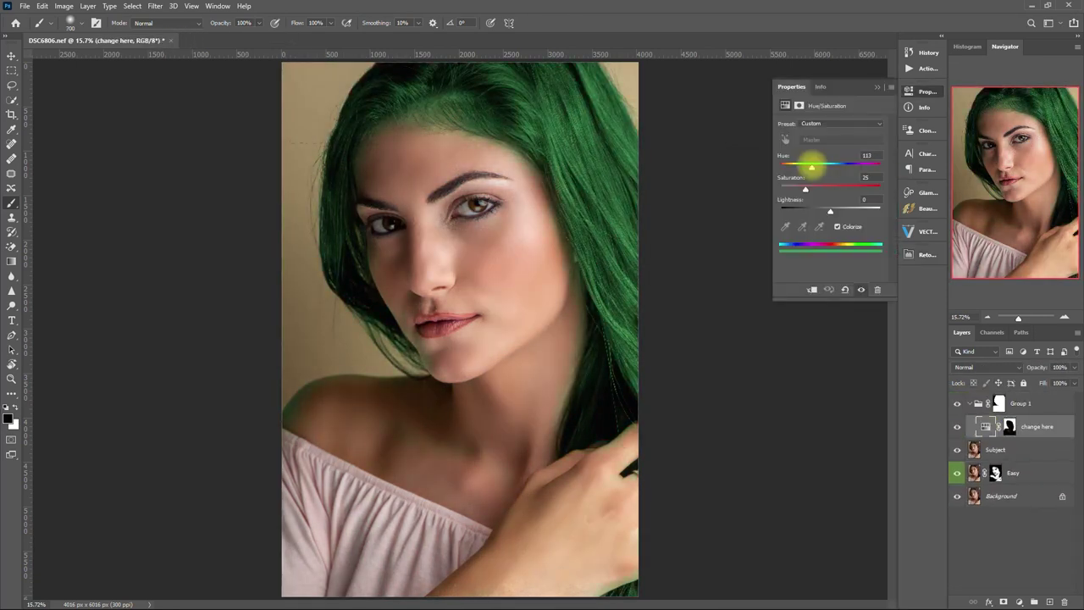
pyautogui.moveTo(810, 161)
pyautogui.mouseDown()
pyautogui.moveTo(780, 168)
pyautogui.moveTo(866, 169)
pyautogui.mouseUp()
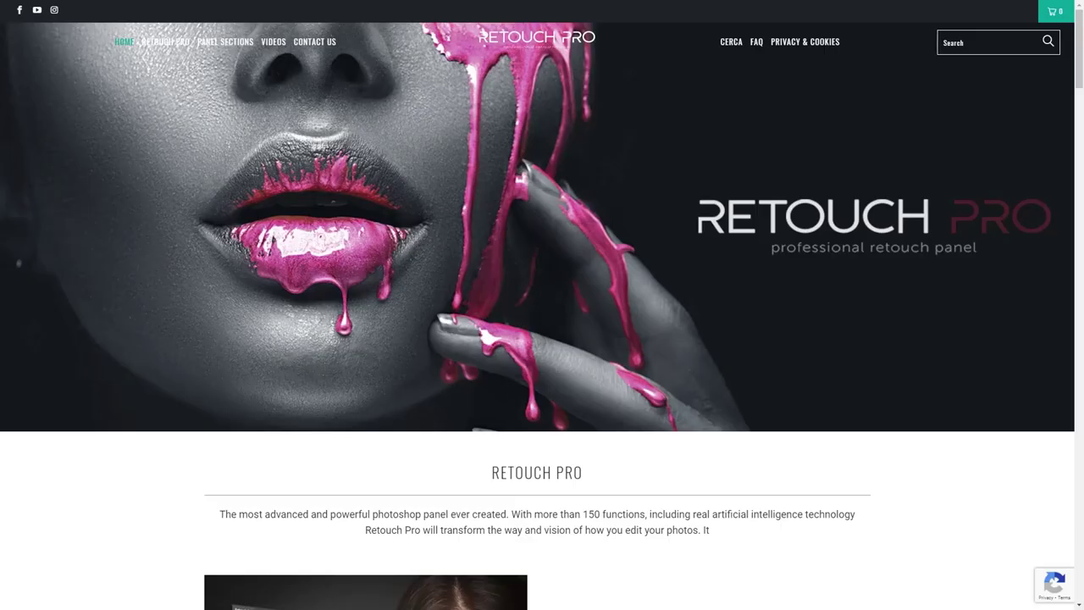
# Switch to the Retouch Pro website in the browser and read through its home page
pyautogui.scroll(-4, 542, 305)
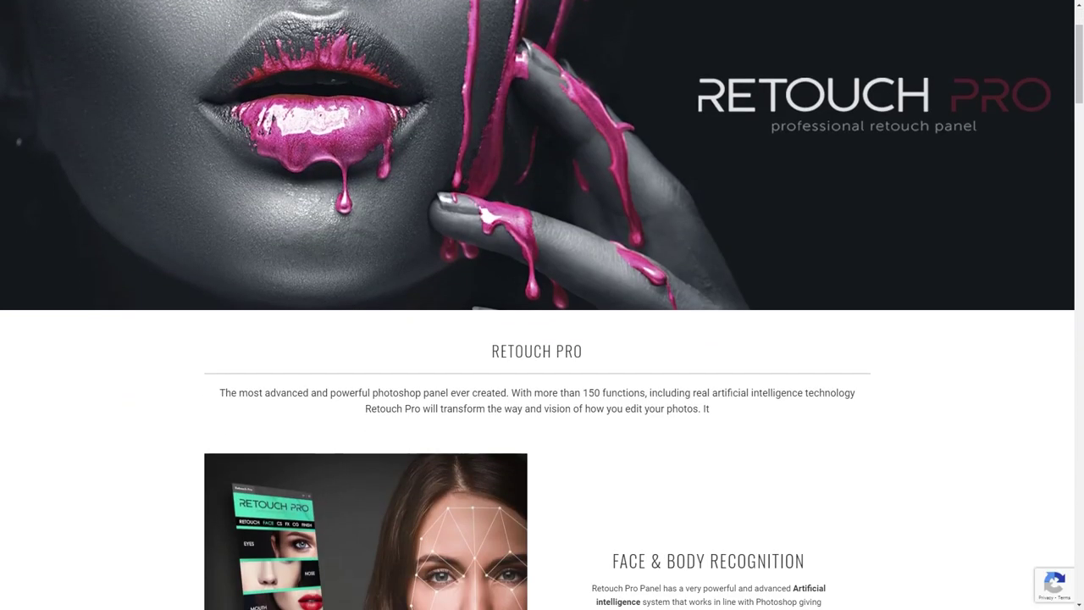
pyautogui.scroll(-1, 542, 305)
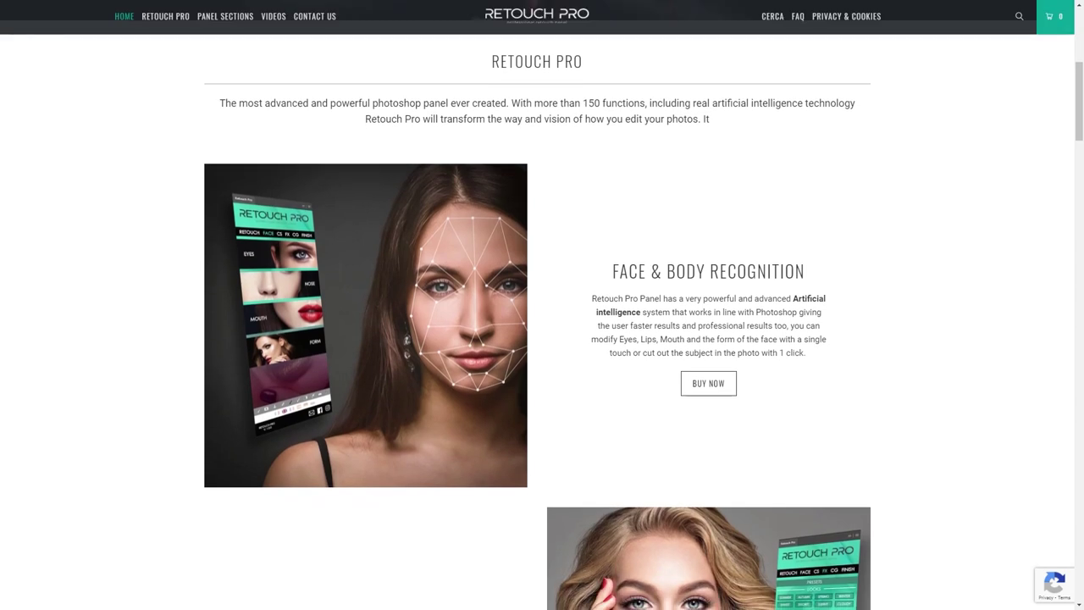
pyautogui.scroll(-4, 542, 305)
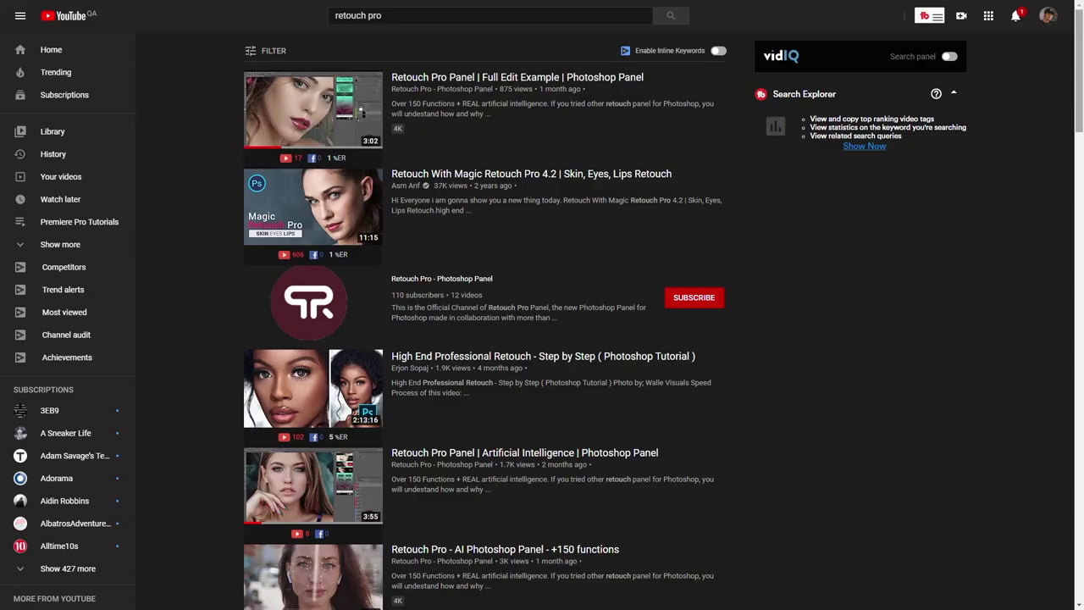
pyautogui.scroll(-3, 542, 305)
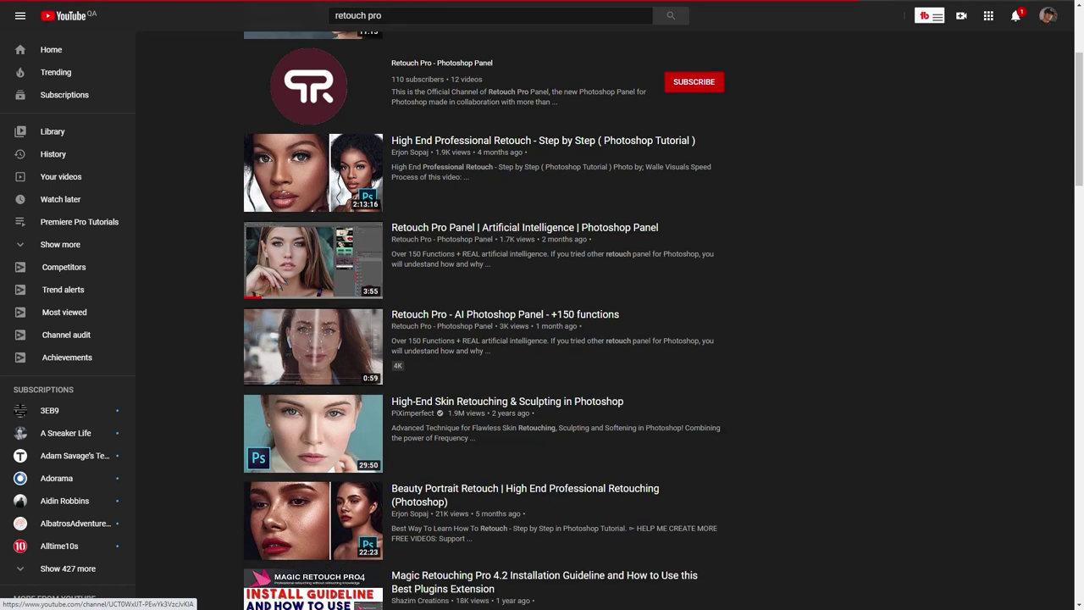
# Open the Retouch Pro - Photoshop Panel channel from the YouTube results and look through its uploads
pyautogui.click(308, 85)
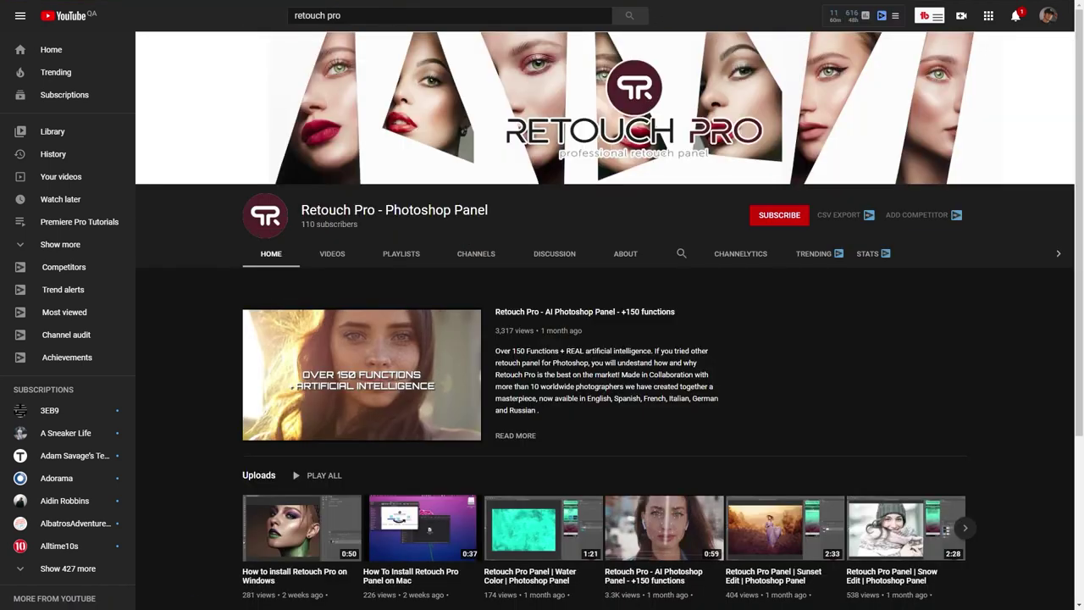
pyautogui.scroll(-2, 605, 321)
pyautogui.click(332, 85)
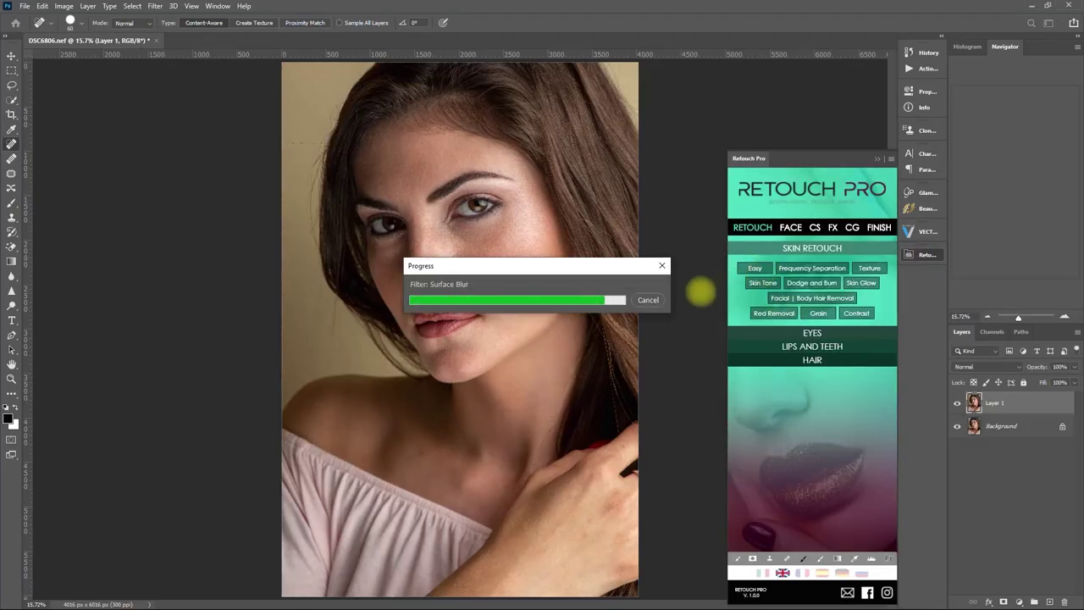
# In Photoshop, refine the Easy skin retouch mask around the facial features and lower the layer's opacity
pyautogui.scroll(-5, 500, 358)
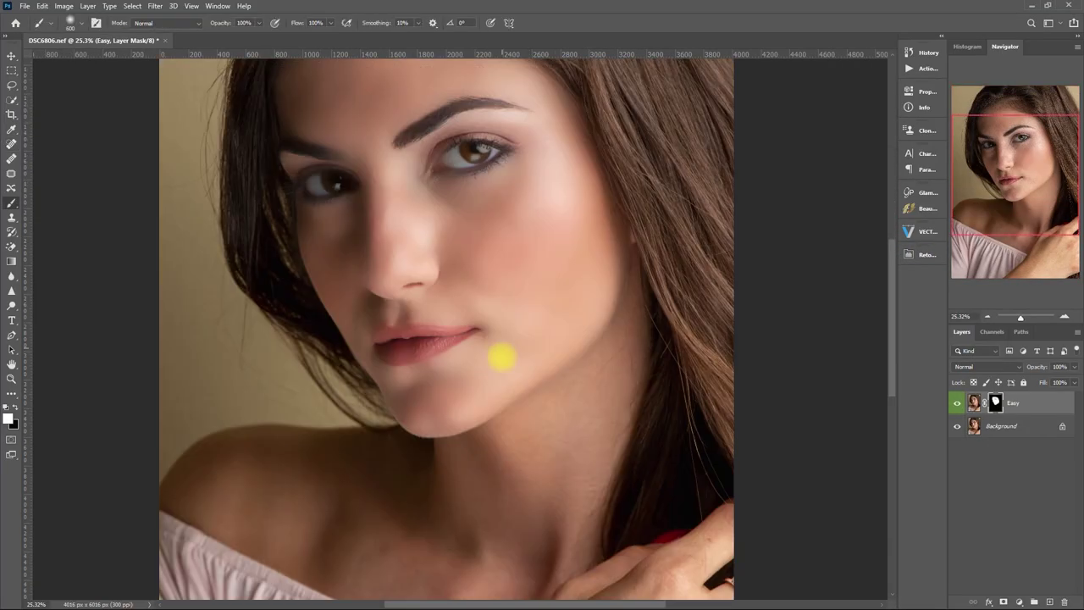
pyautogui.scroll(4, 409, 227)
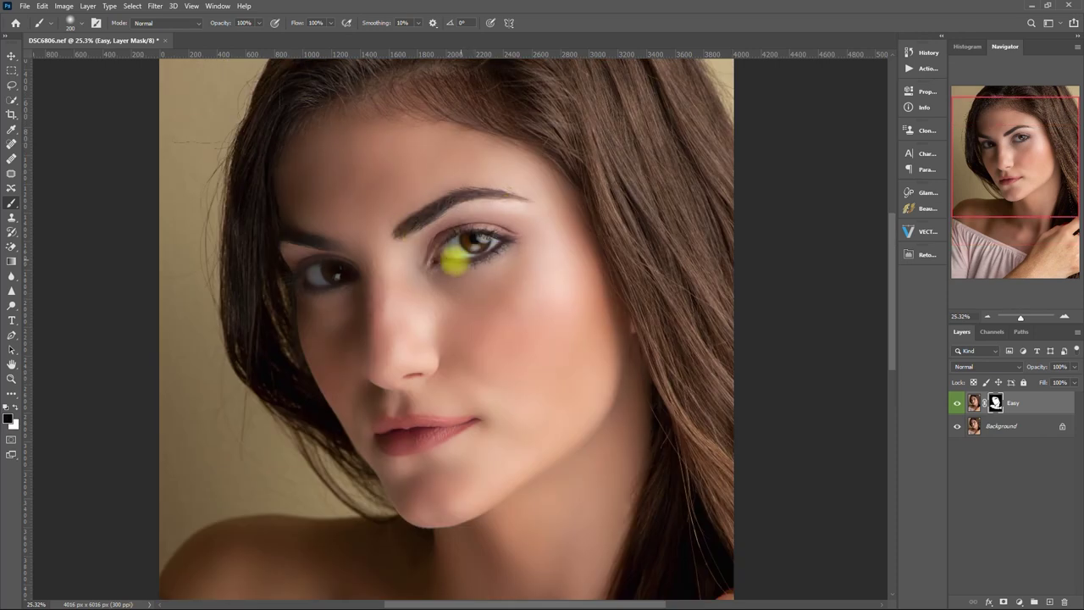
pyautogui.scroll(-8, 636, 502)
pyautogui.scroll(-3, 514, 520)
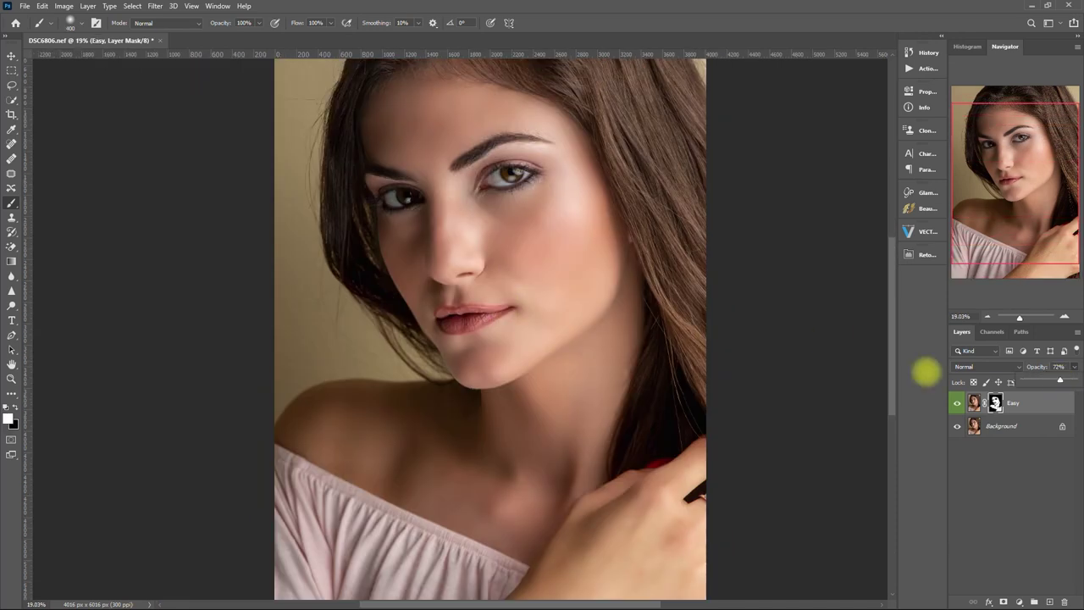
pyautogui.hotkey('ctrl', '+')
pyautogui.hotkey('ctrl', '+')
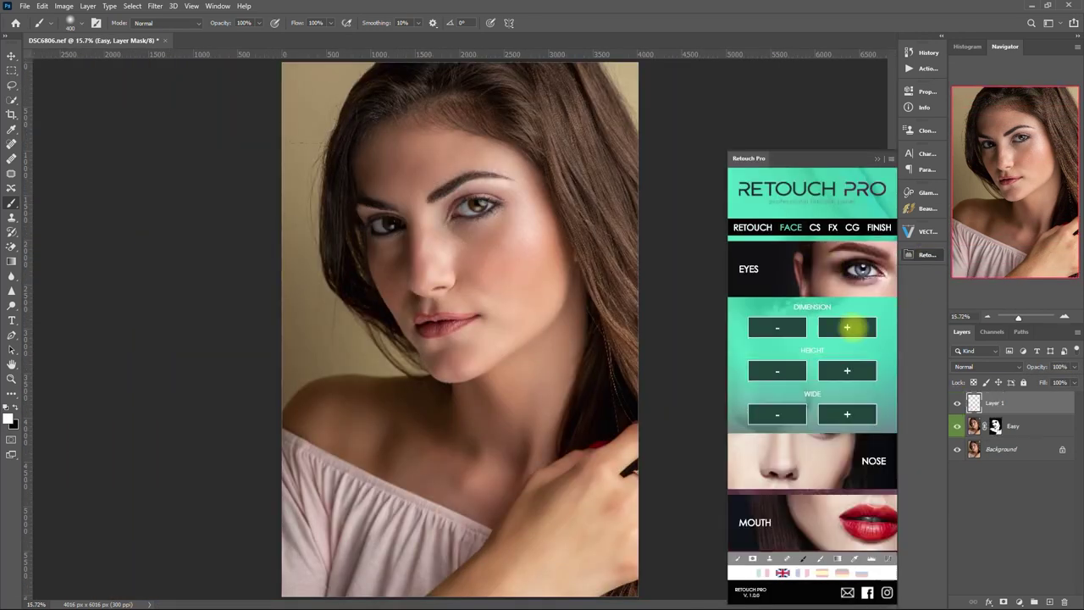
# Increase the eye width, nose height, smile, top lip and mouth adjustments with the face reshaping functions
pyautogui.click(847, 416)
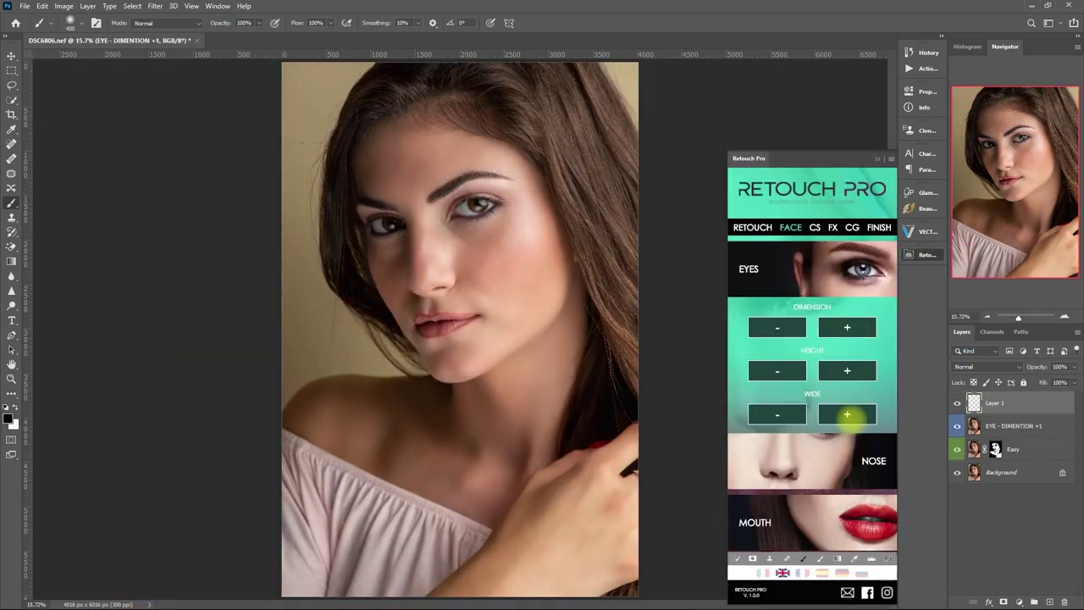
pyautogui.click(823, 454)
pyautogui.click(847, 381)
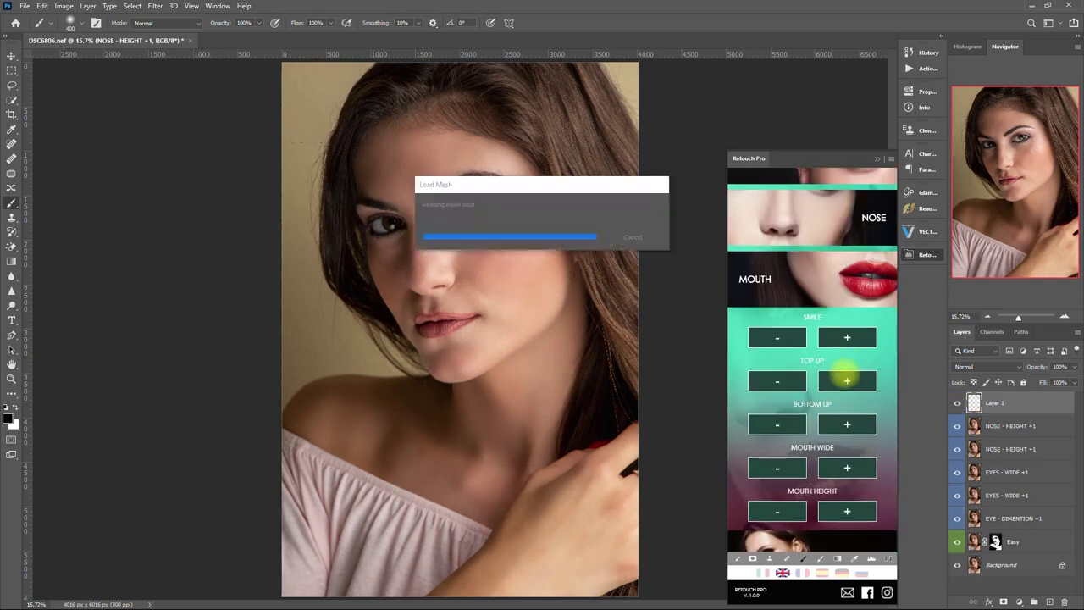
pyautogui.scroll(-1, 847, 467)
pyautogui.click(848, 427)
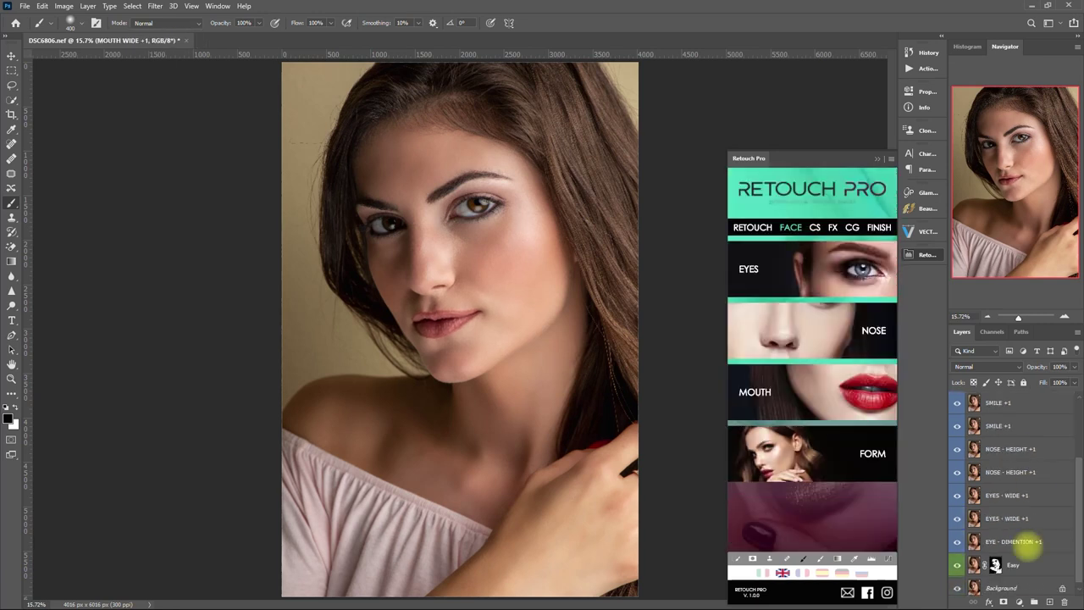
# Apply the Sunset look from the FX presets to the brunette portrait
pyautogui.click(815, 227)
pyautogui.click(833, 227)
pyautogui.click(752, 290)
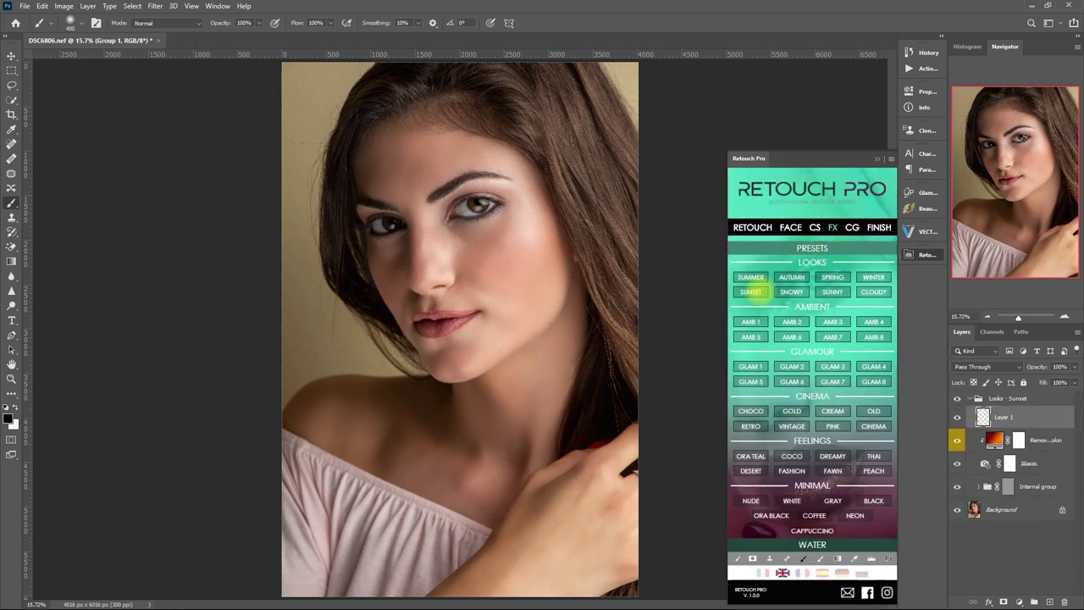
pyautogui.hotkey('ctrl', 'z')
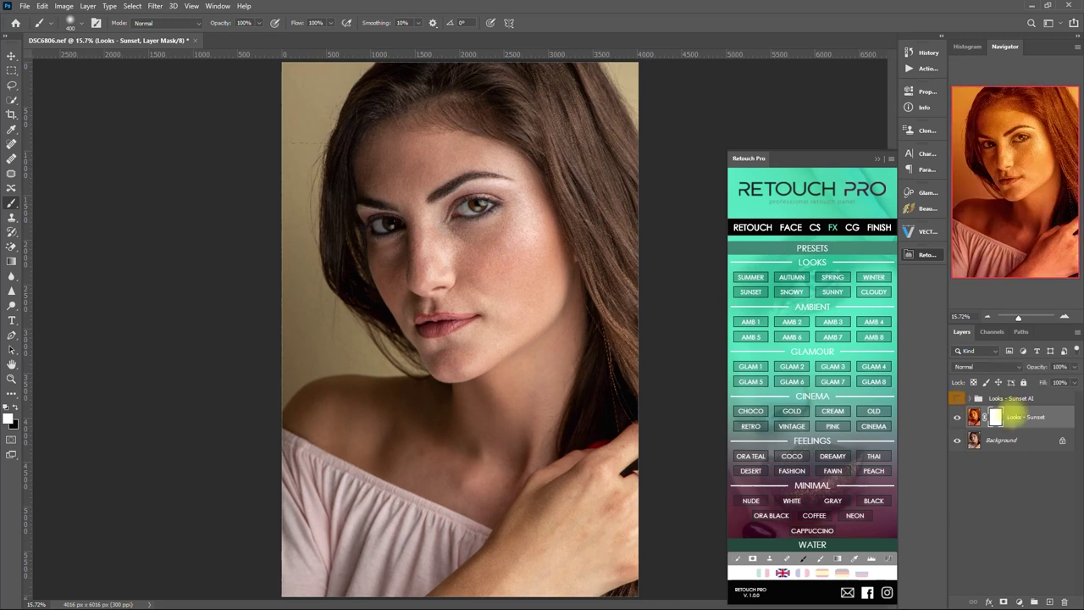
# Apply Split Toning 4 at the top of the layer stack and compare the portrait with and without it
pyautogui.click(852, 227)
pyautogui.click(851, 288)
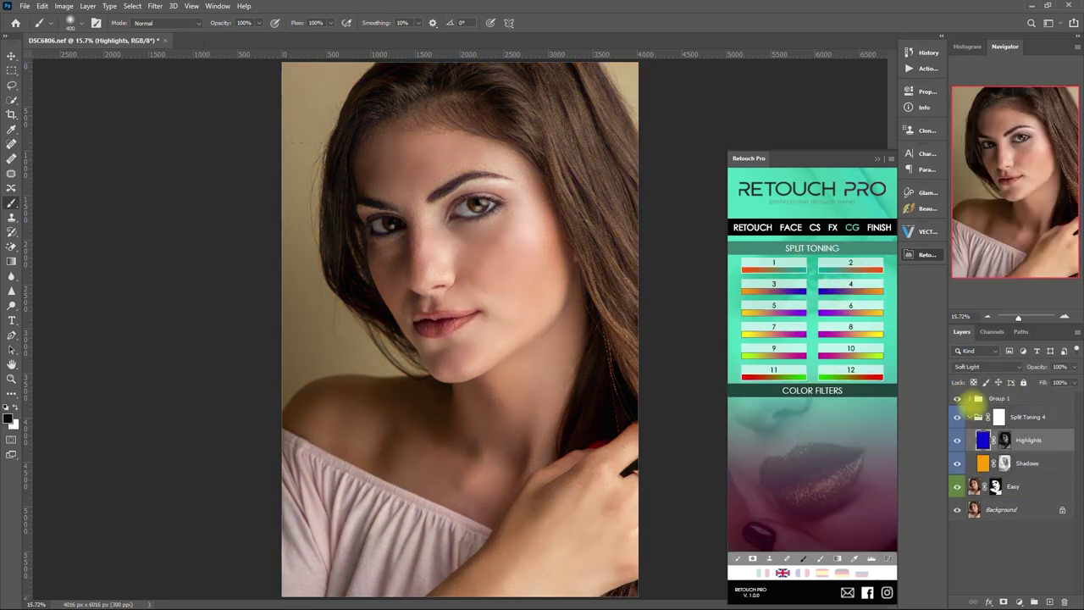
pyautogui.moveTo(957, 403)
pyautogui.mouseDown()
pyautogui.moveTo(958, 440)
pyautogui.moveTo(957, 403)
pyautogui.mouseUp()
pyautogui.scroll(3, 671, 350)
pyautogui.scroll(-1, 615, 341)
pyautogui.click(957, 439)
pyautogui.click(957, 440)
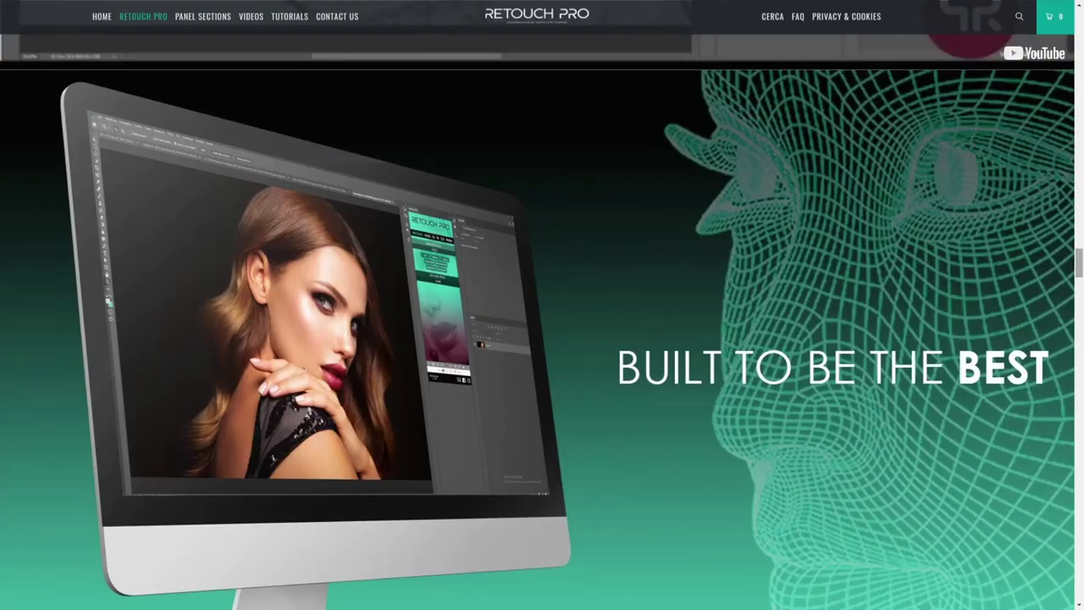
# Switch to the Retouch Pro product page and examine its before-and-after comparison images
pyautogui.scroll(-8, 543, 339)
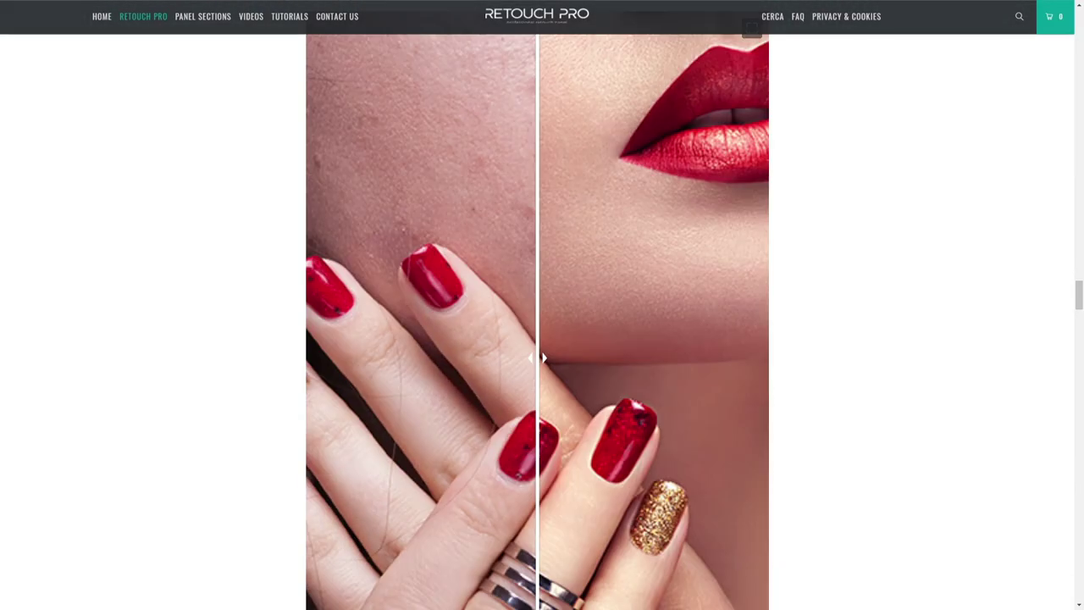
pyautogui.moveTo(538, 358); pyautogui.dragTo(730, 357)
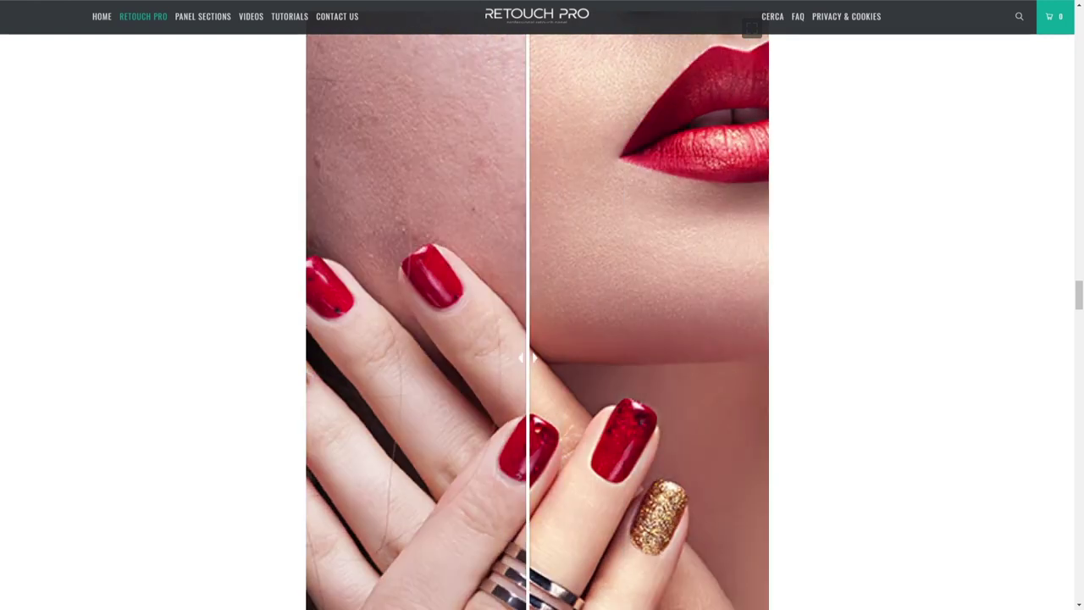
pyautogui.scroll(-10, 542, 339)
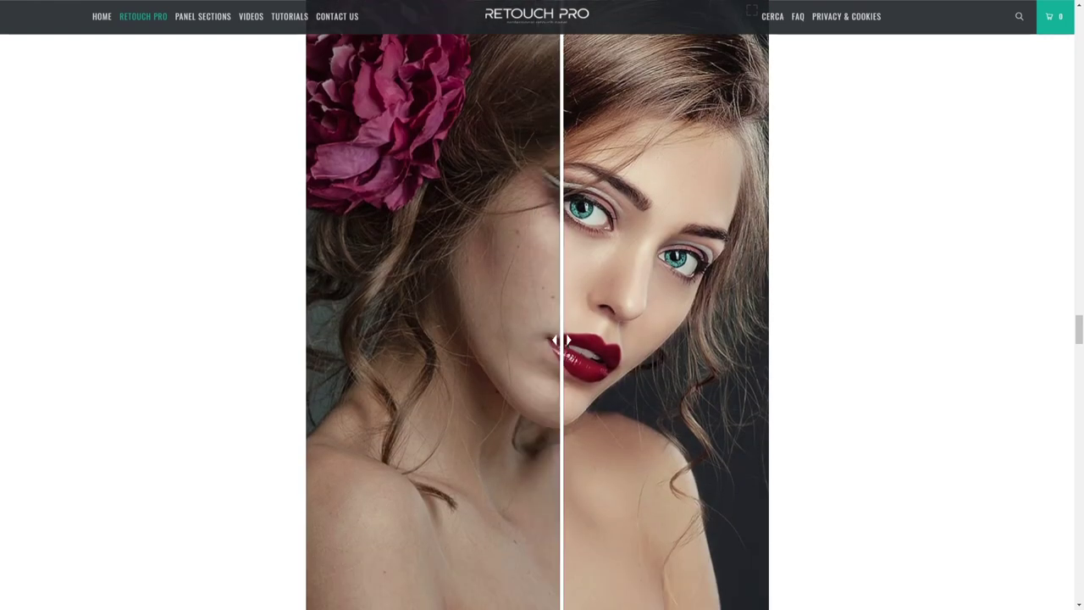